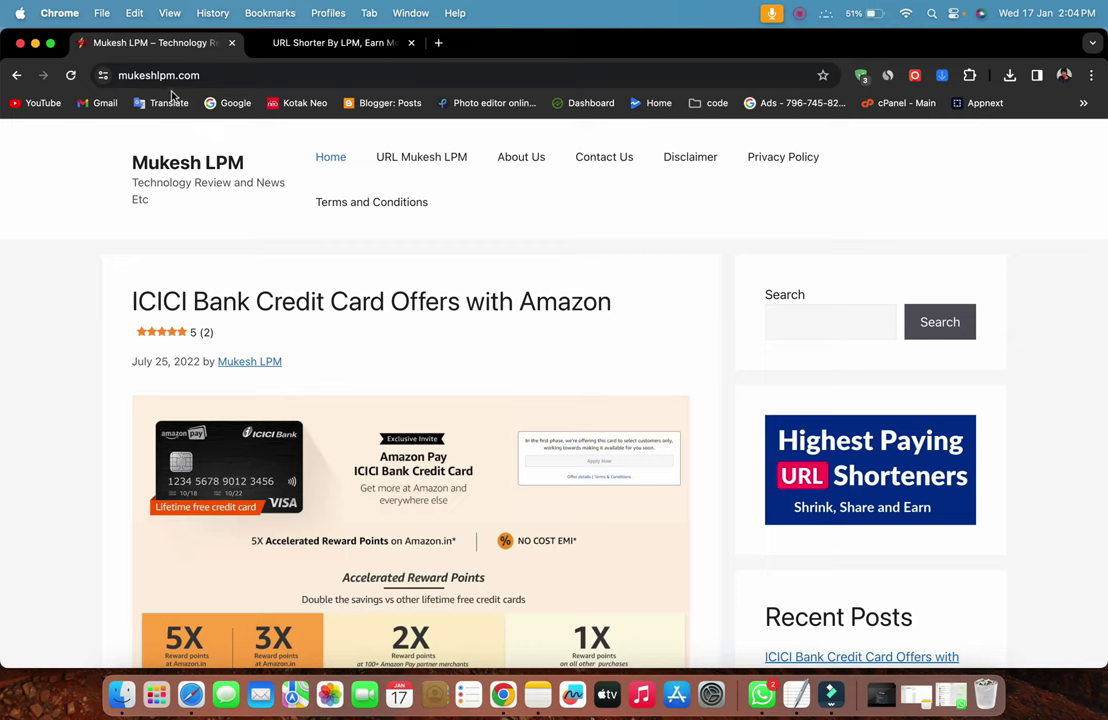
# Search the blog for "facebook"
pyautogui.click(786, 319)
pyautogui.write('facebook')
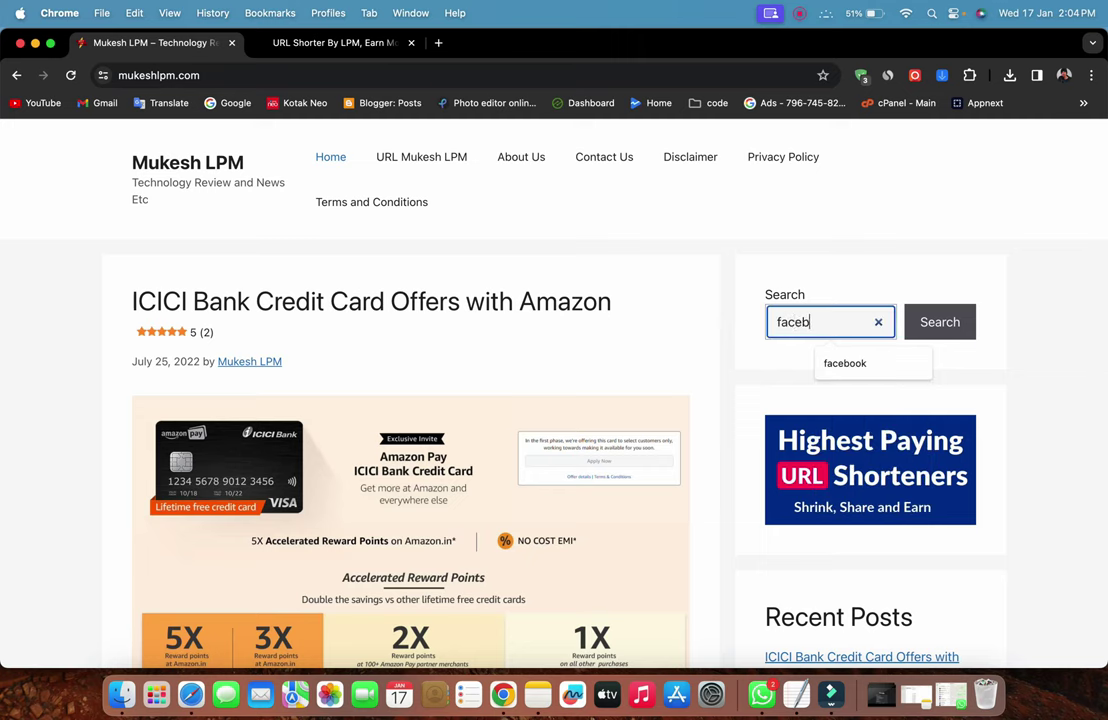
pyautogui.press('cmd+a')
pyautogui.press('BackSpace')
pyautogui.write('facebook')
pyautogui.press('Return')
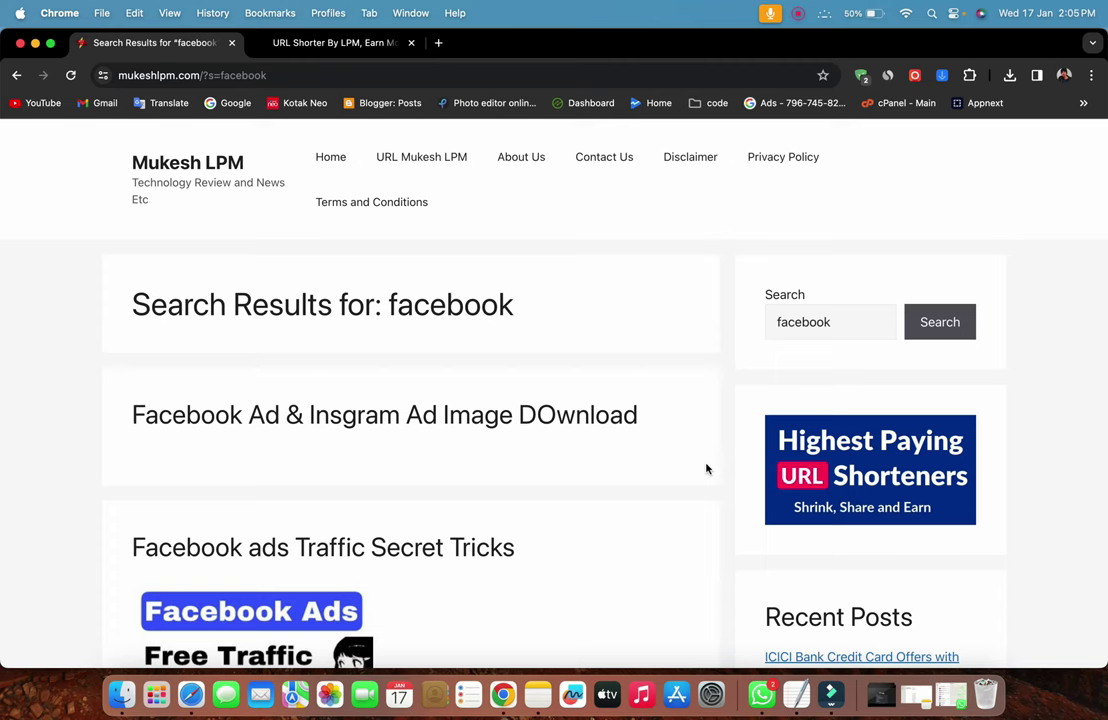
# Open the "Facebook ads Traffic Secret Tricks" post and review its video, image download links and sample ad images
pyautogui.scroll(-2, 440, 430)
pyautogui.scroll(2, 378, 371)
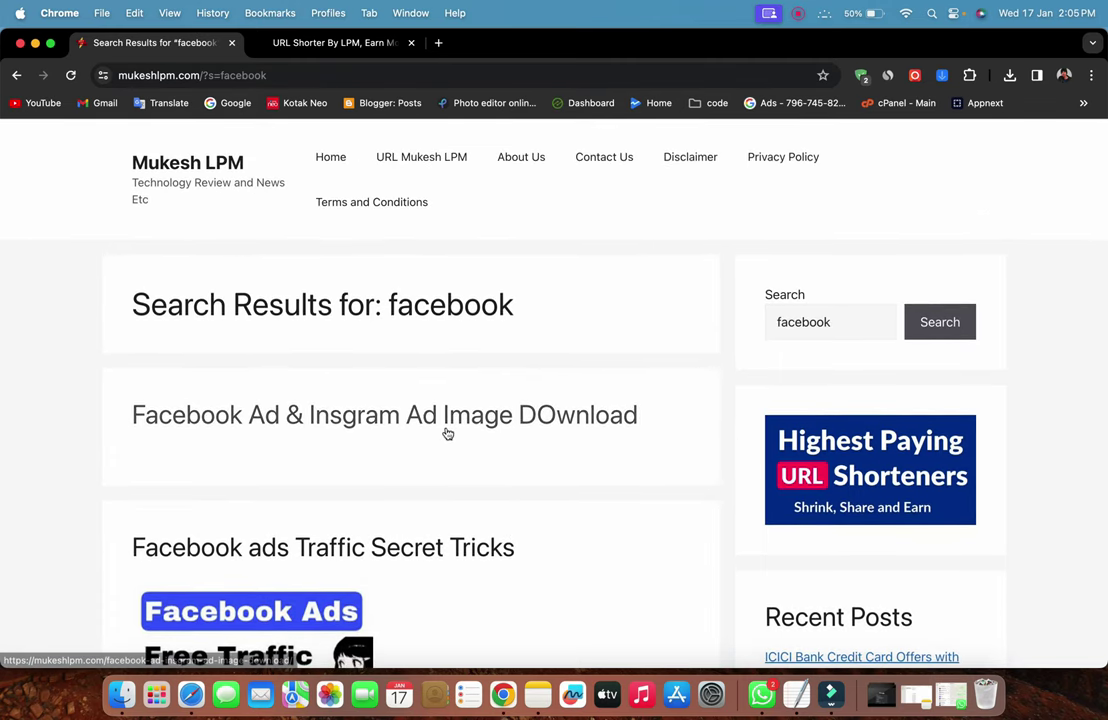
pyautogui.scroll(-4, 447, 433)
pyautogui.click(395, 358)
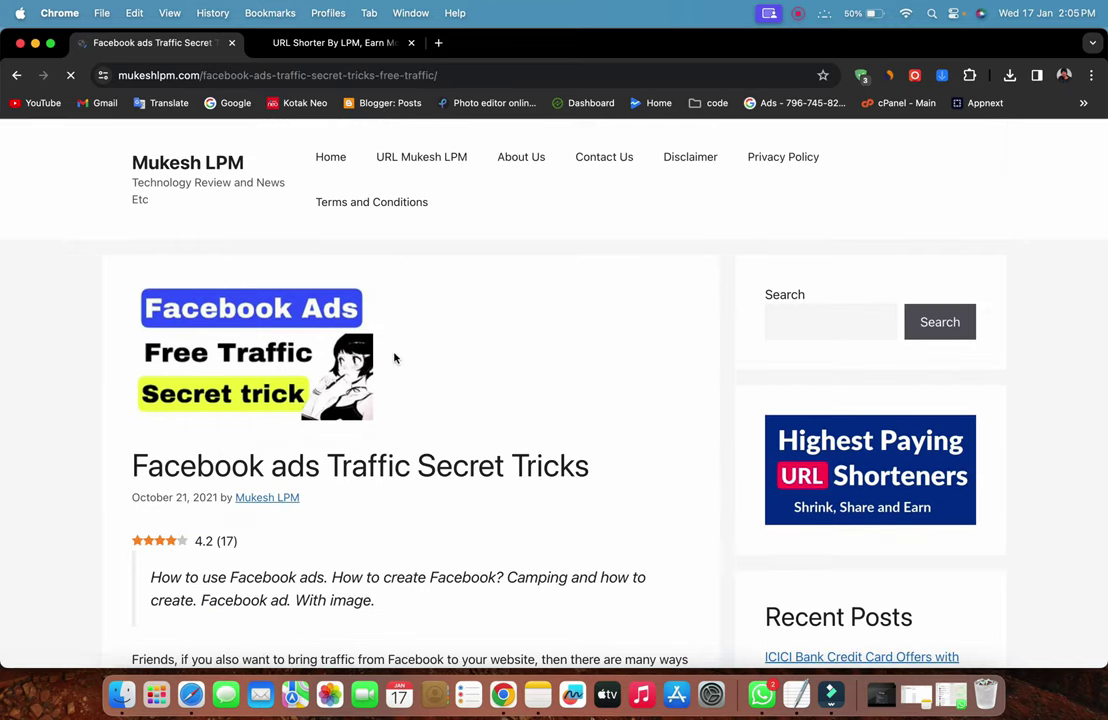
pyautogui.scroll(-20, 395, 358)
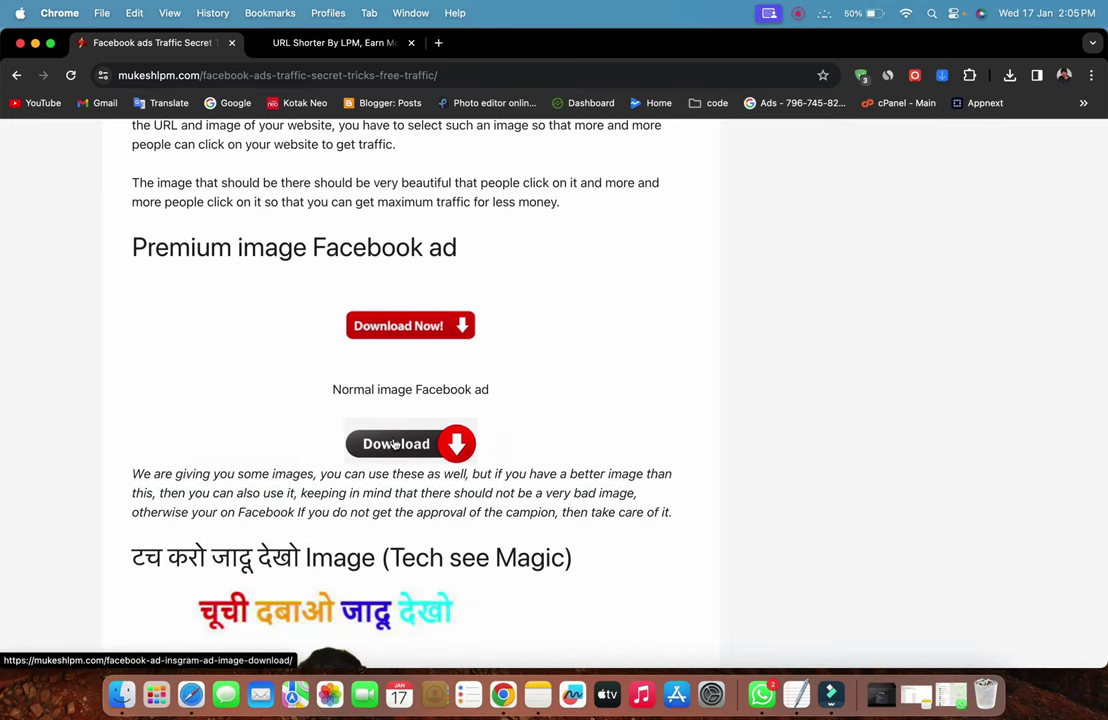
pyautogui.scroll(-15, 418, 487)
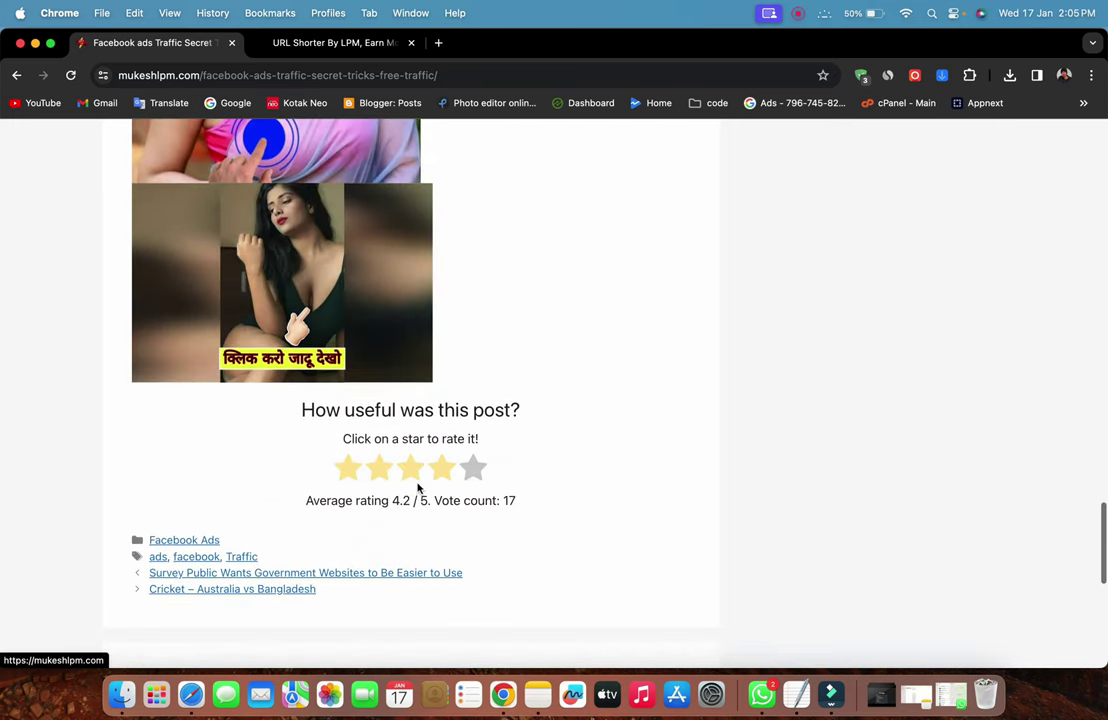
pyautogui.scroll(15, 418, 487)
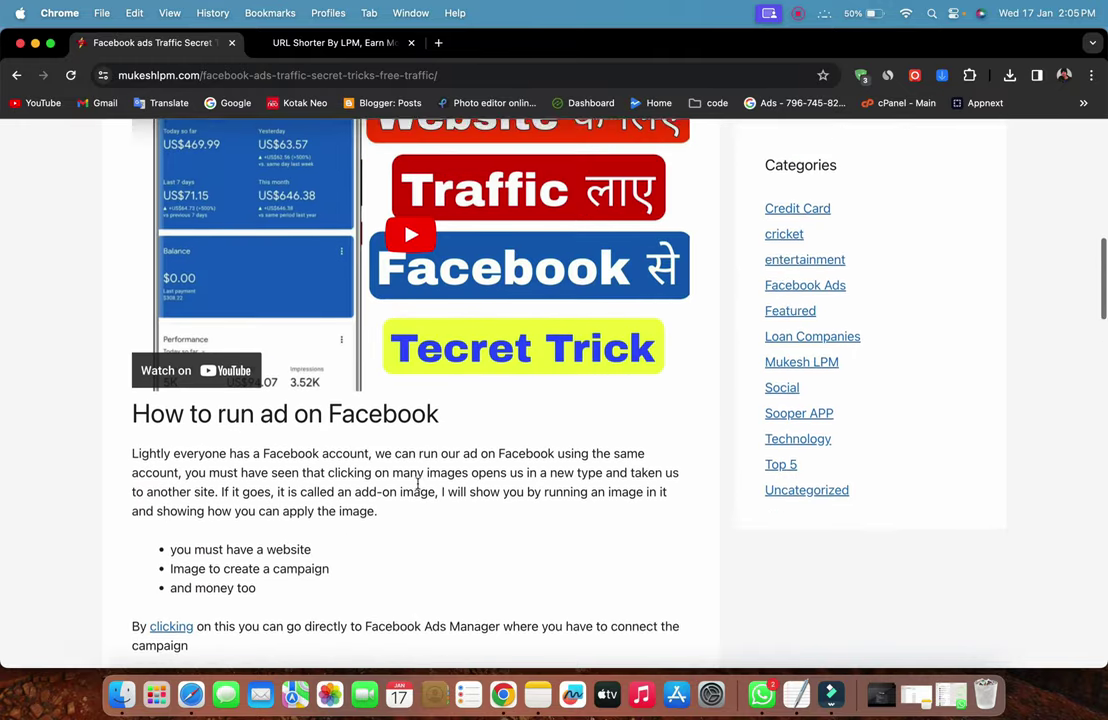
pyautogui.scroll(3, 418, 487)
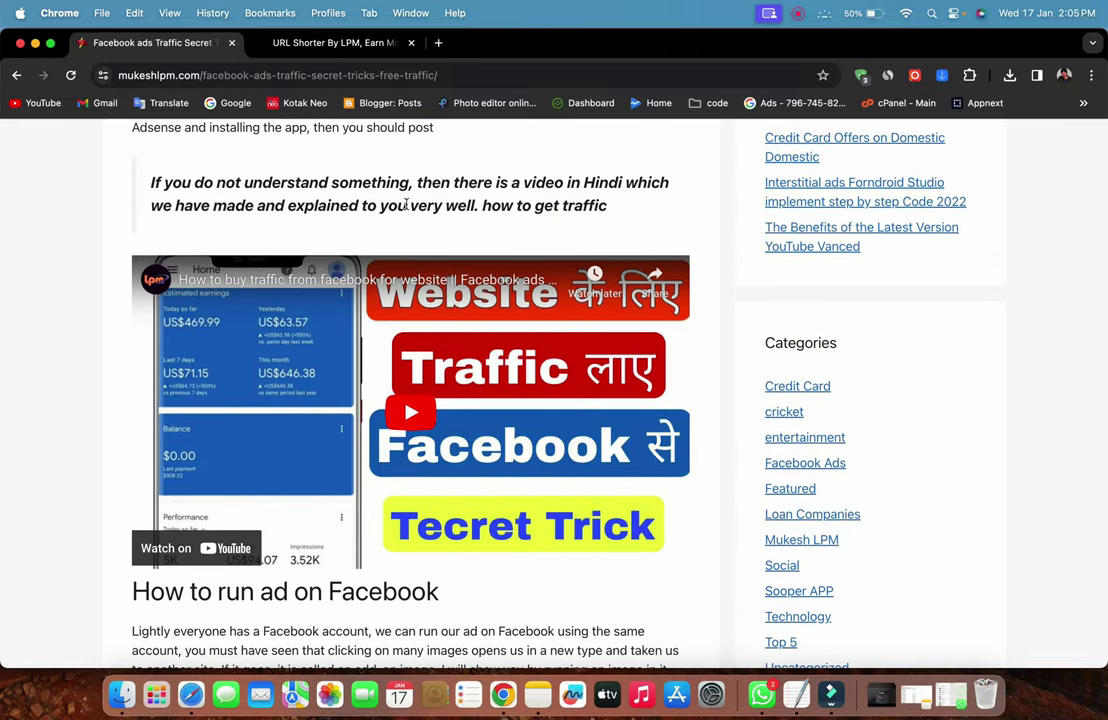
pyautogui.scroll(9, 406, 205)
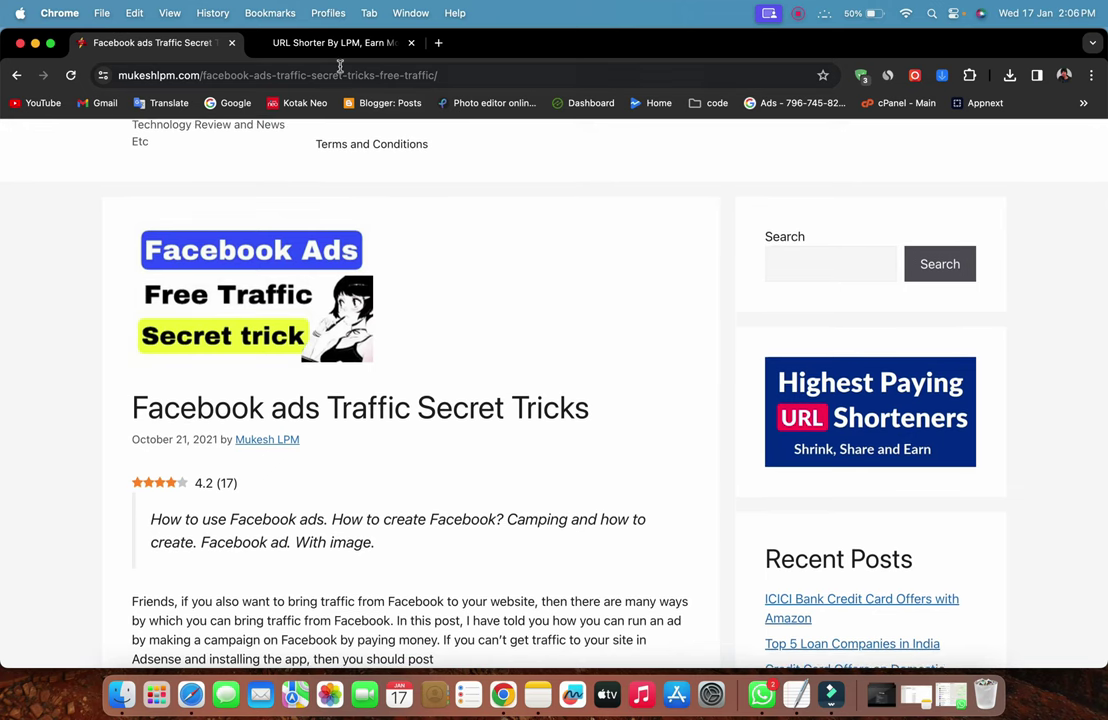
# Open the URL shortener site through the Highest Paying URL Shorteners banner and look at its link entry field
pyautogui.click(873, 420)
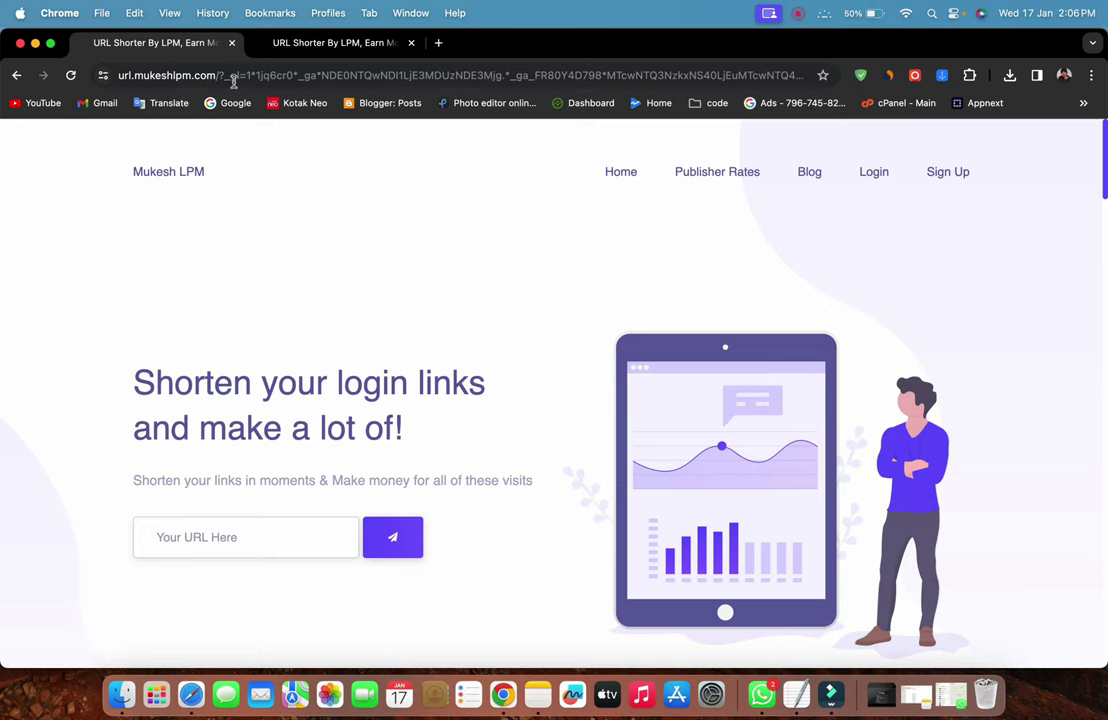
pyautogui.scroll(-1, 235, 416)
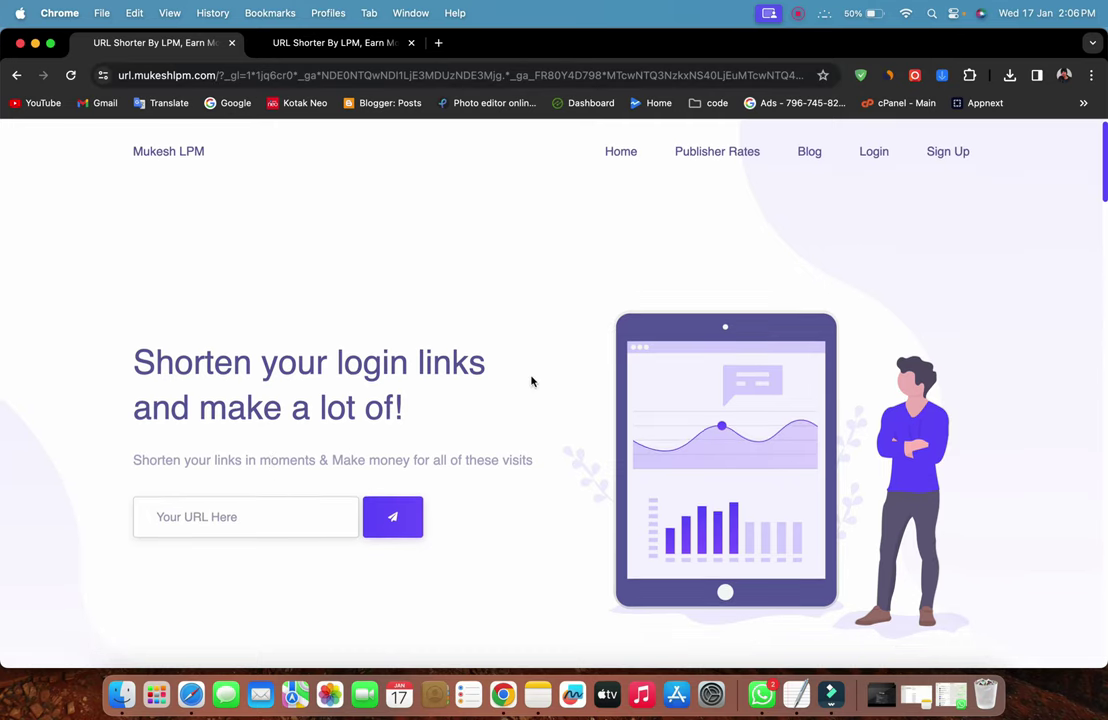
pyautogui.click(245, 515)
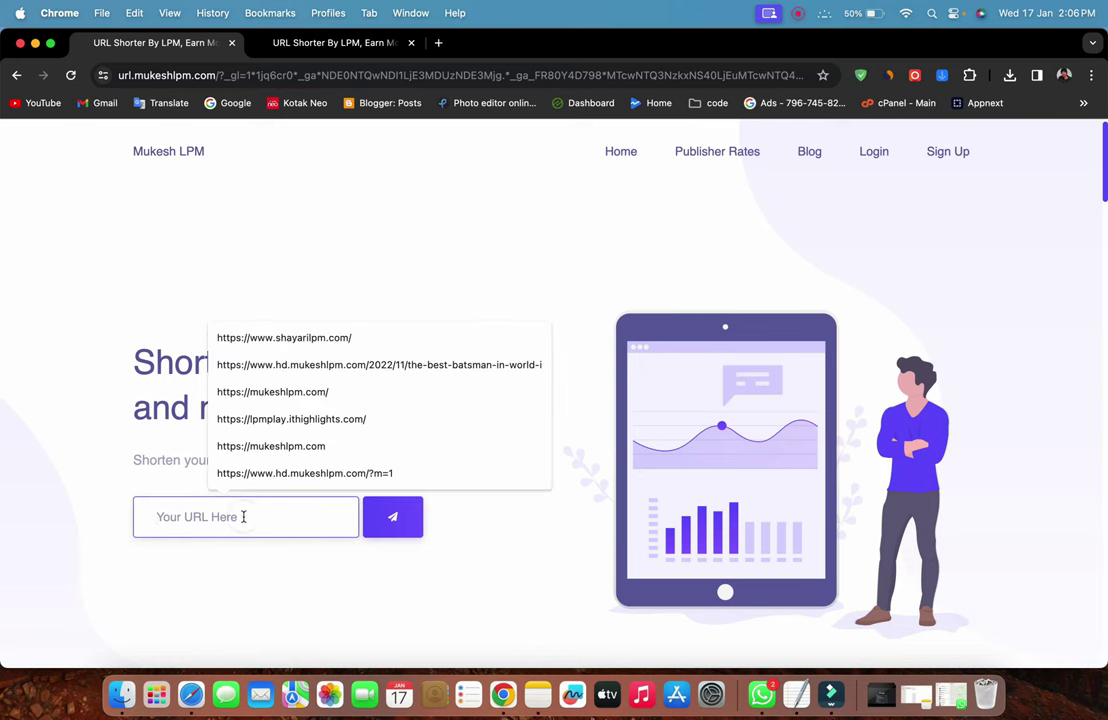
pyautogui.click(133, 484)
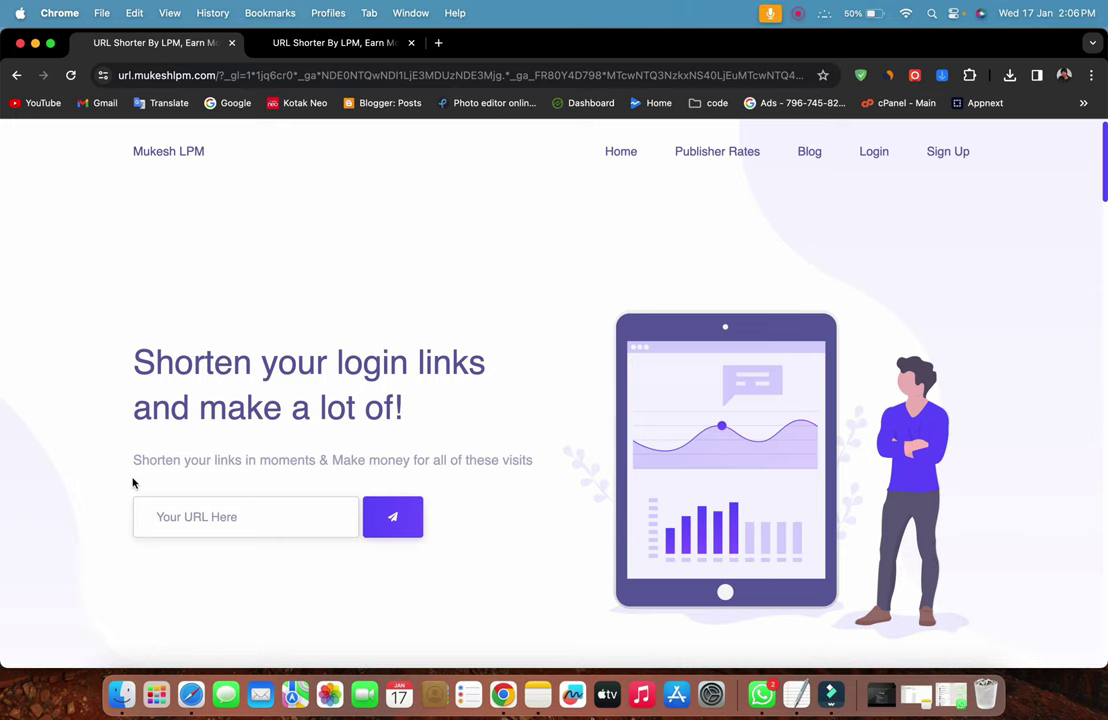
# Open the shortener's sign-up form and submit the completed registration for a new membership
pyautogui.scroll(1, 707, 232)
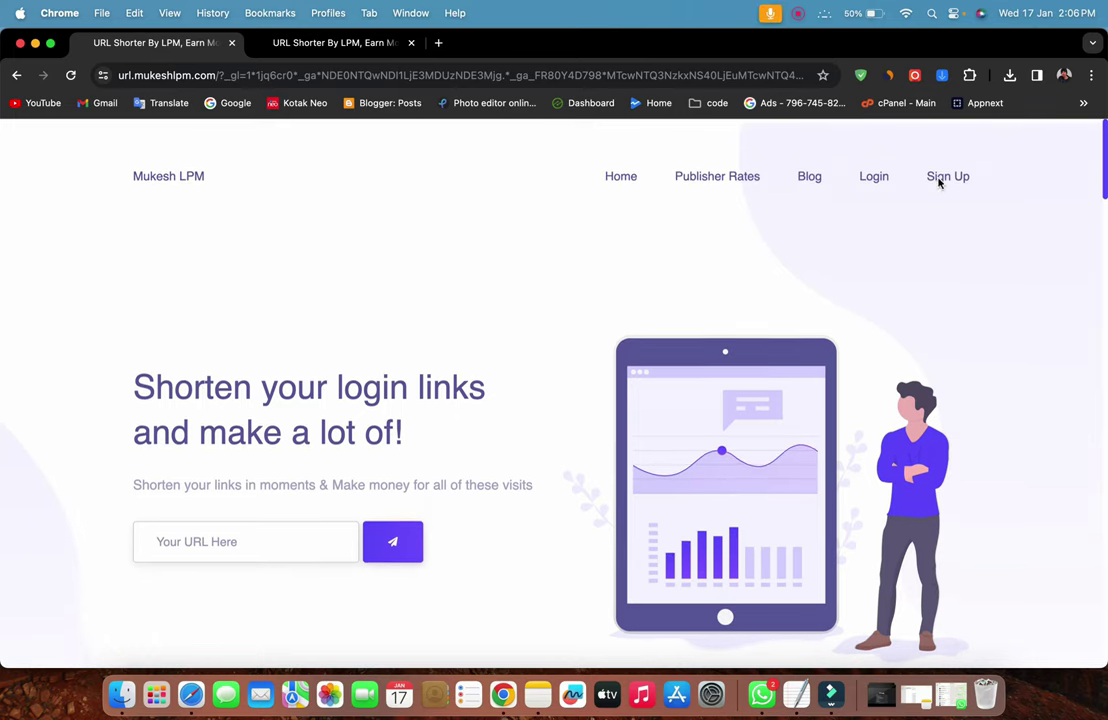
pyautogui.click(951, 174)
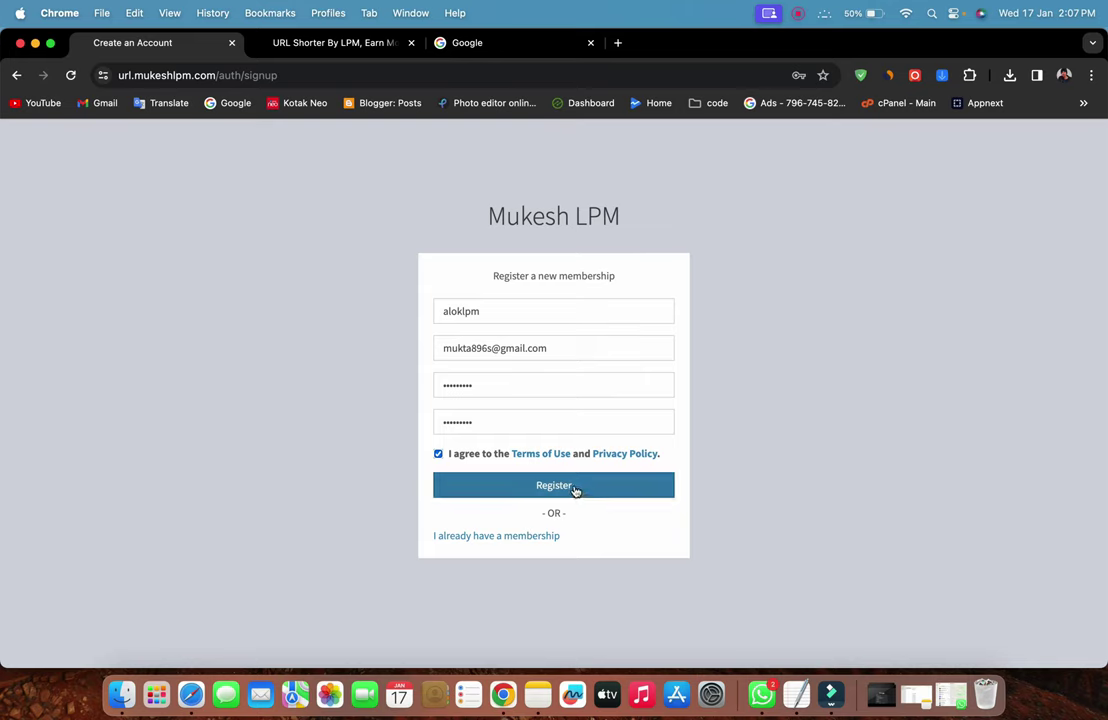
pyautogui.click(575, 487)
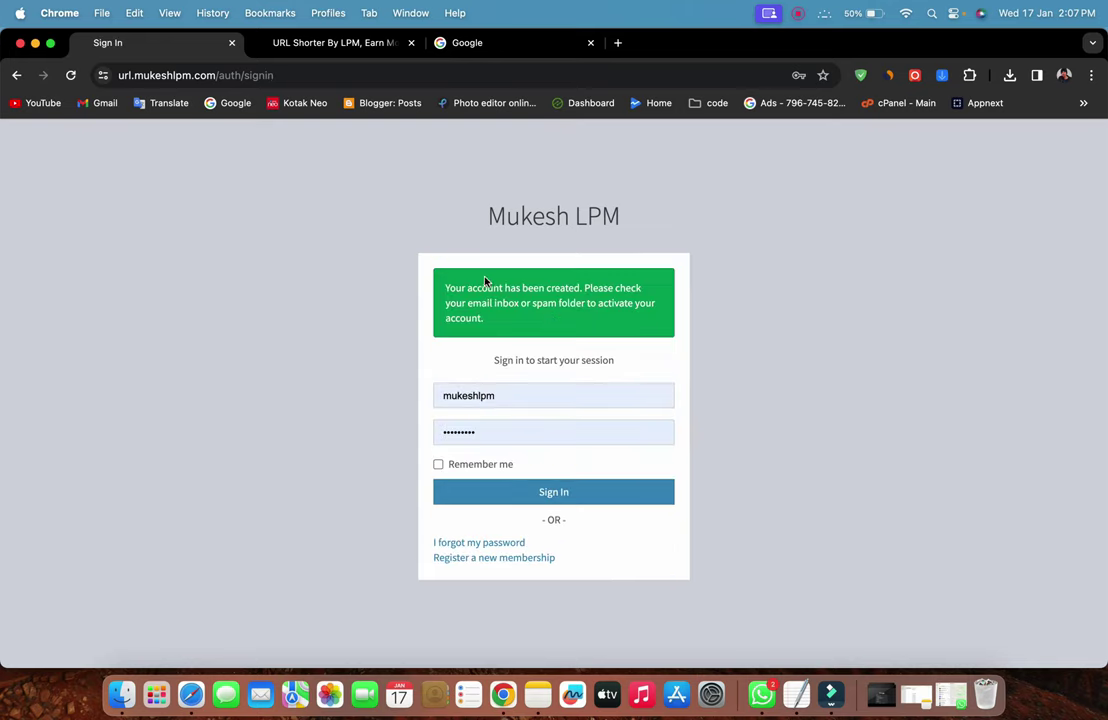
# Activate the new membership through the link in the New Account e-mail and sign in to the shortener
pyautogui.moveTo(443, 287); pyautogui.dragTo(492, 320)
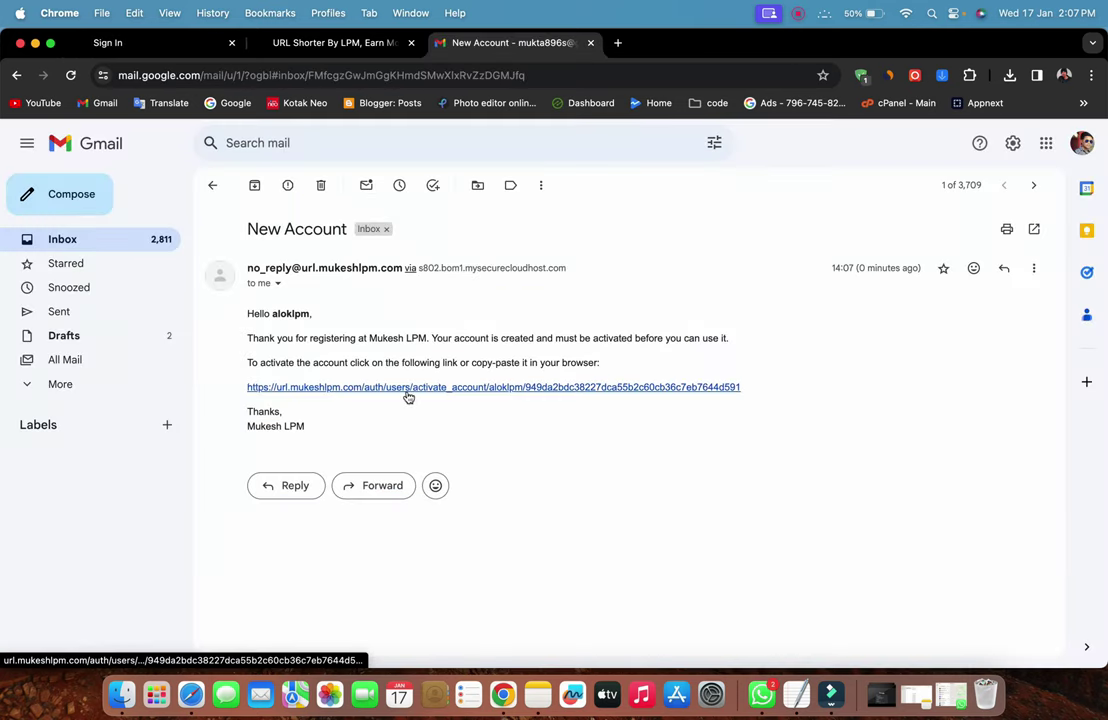
pyautogui.click(408, 387)
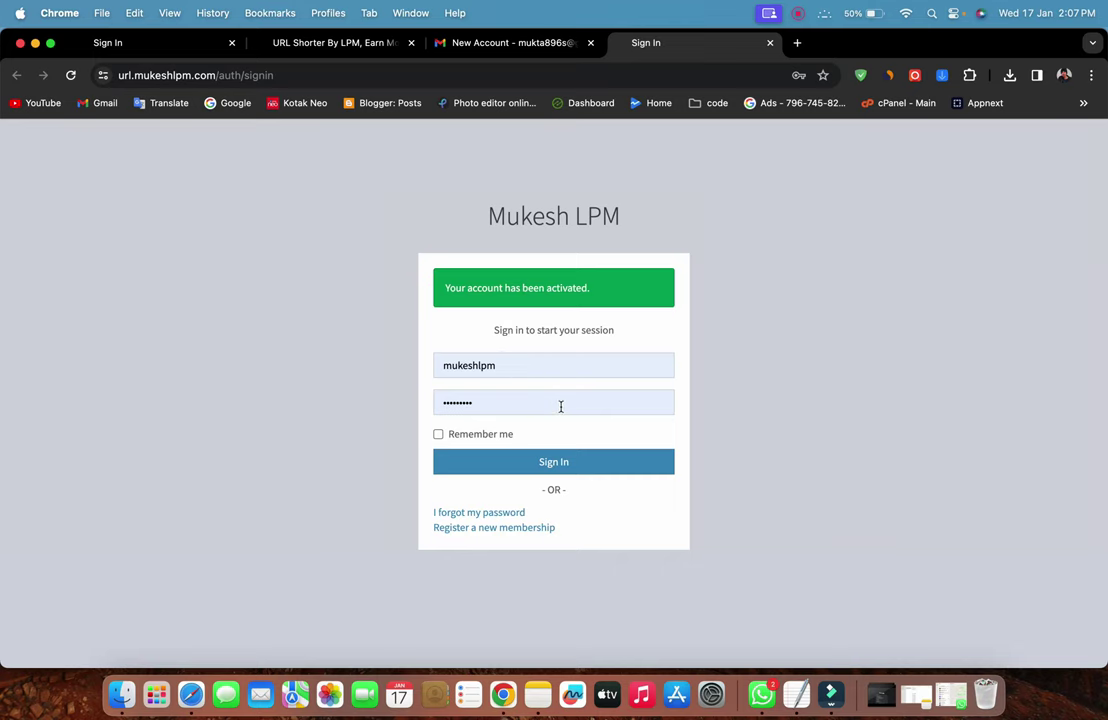
pyautogui.press('Return')
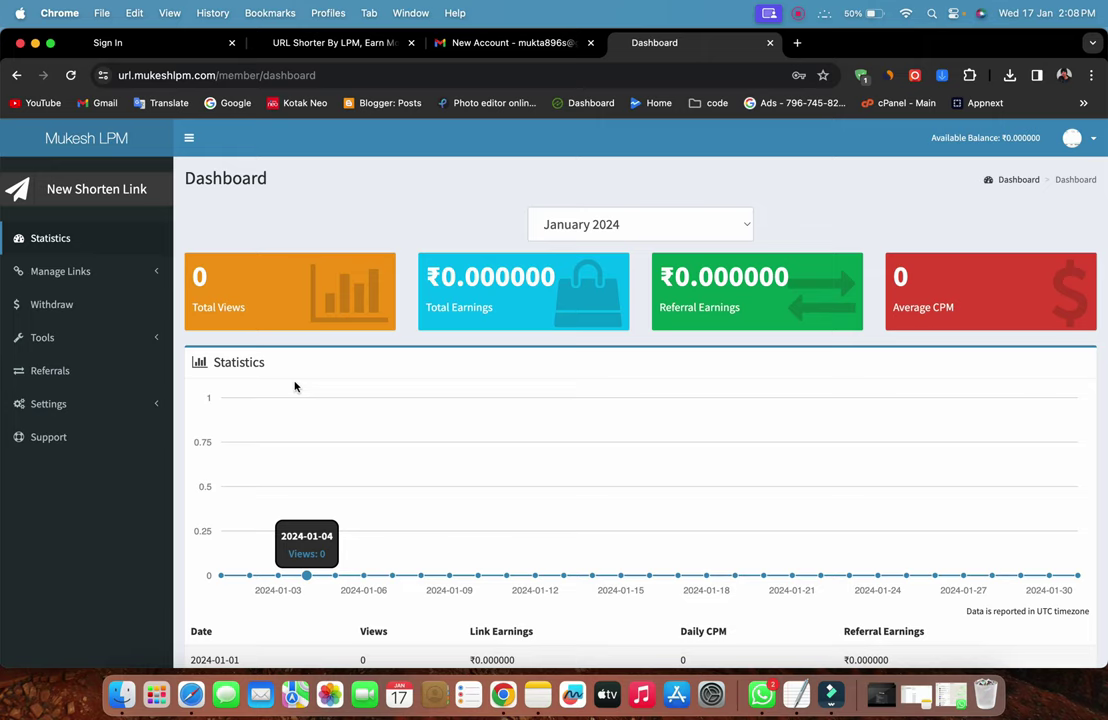
pyautogui.click(54, 188)
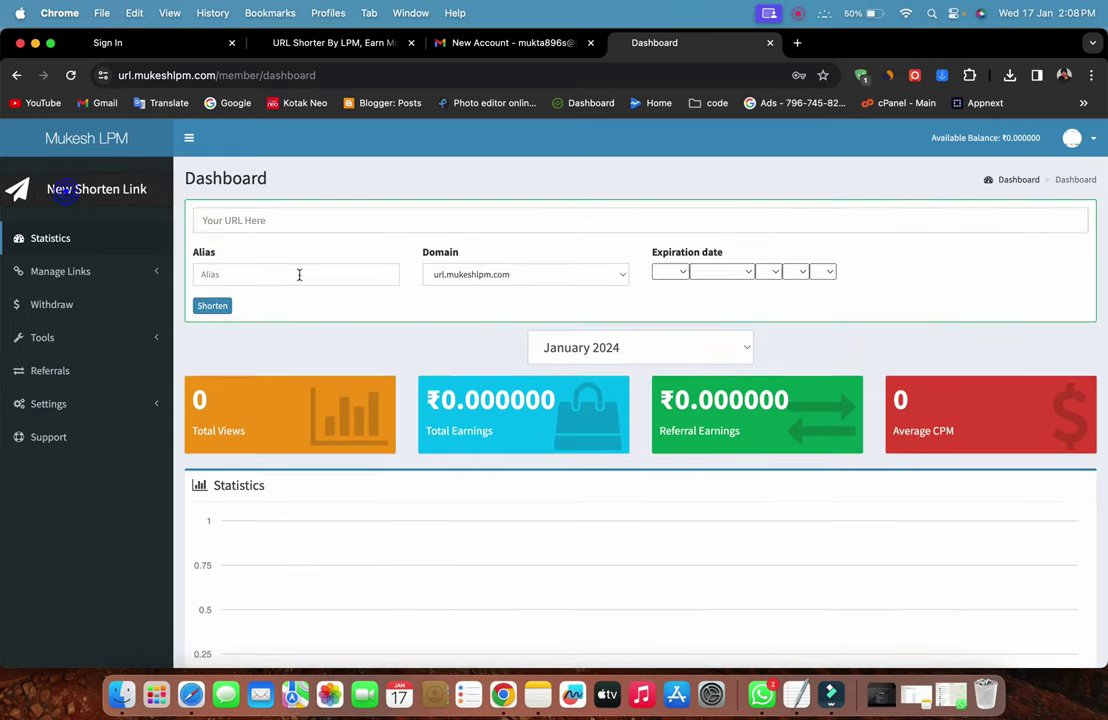
pyautogui.click(284, 216)
pyautogui.click(344, 200)
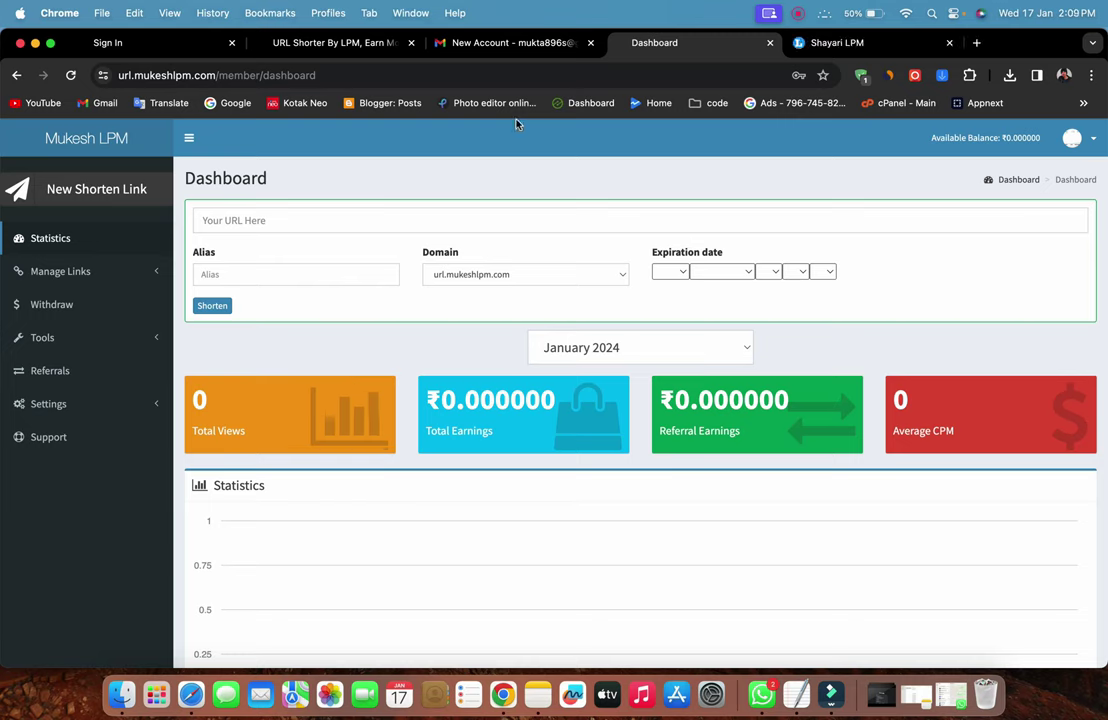
pyautogui.click(407, 220)
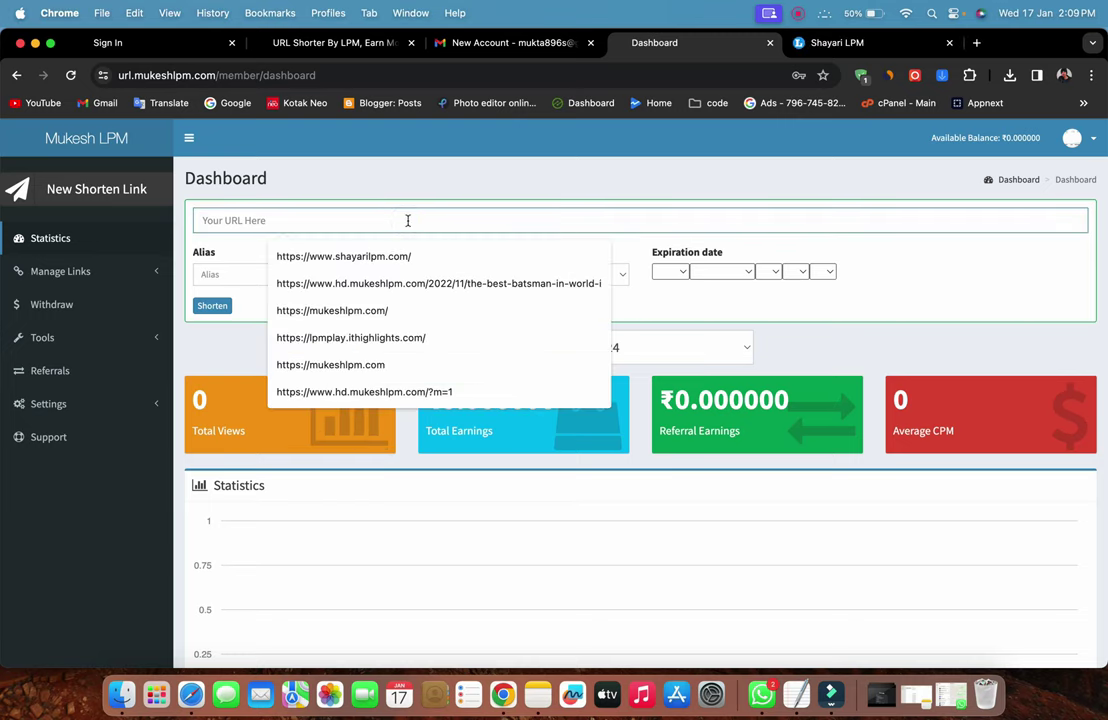
pyautogui.write('https://www.shayarilpm.com/')
pyautogui.click(370, 181)
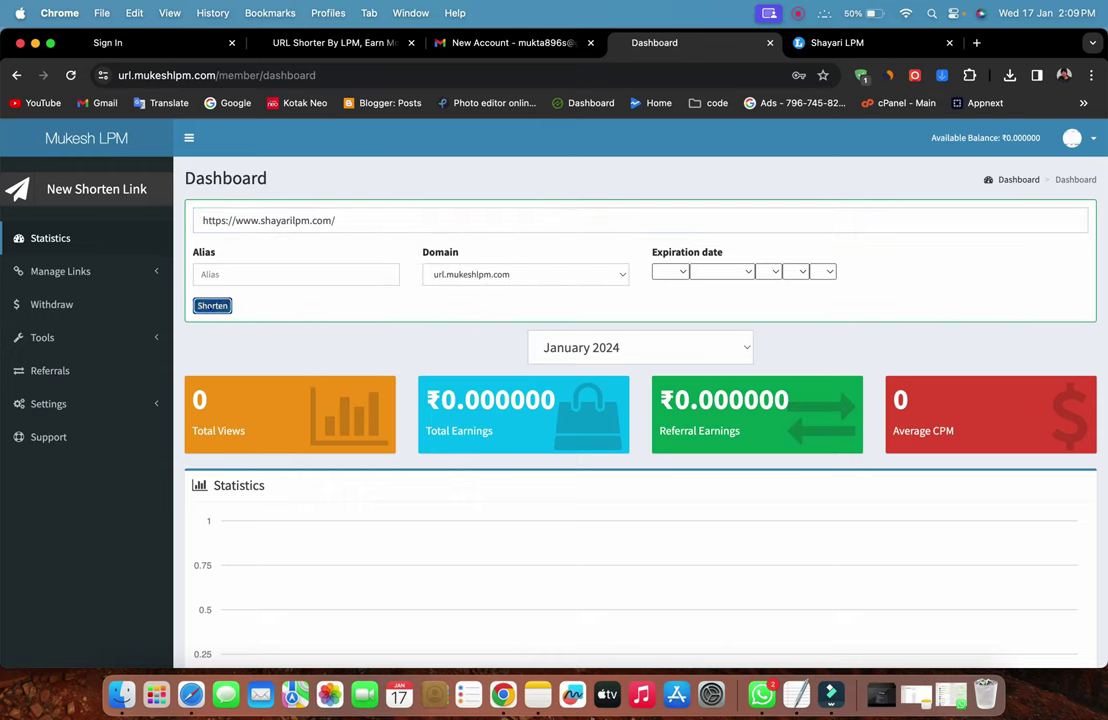
pyautogui.click(210, 305)
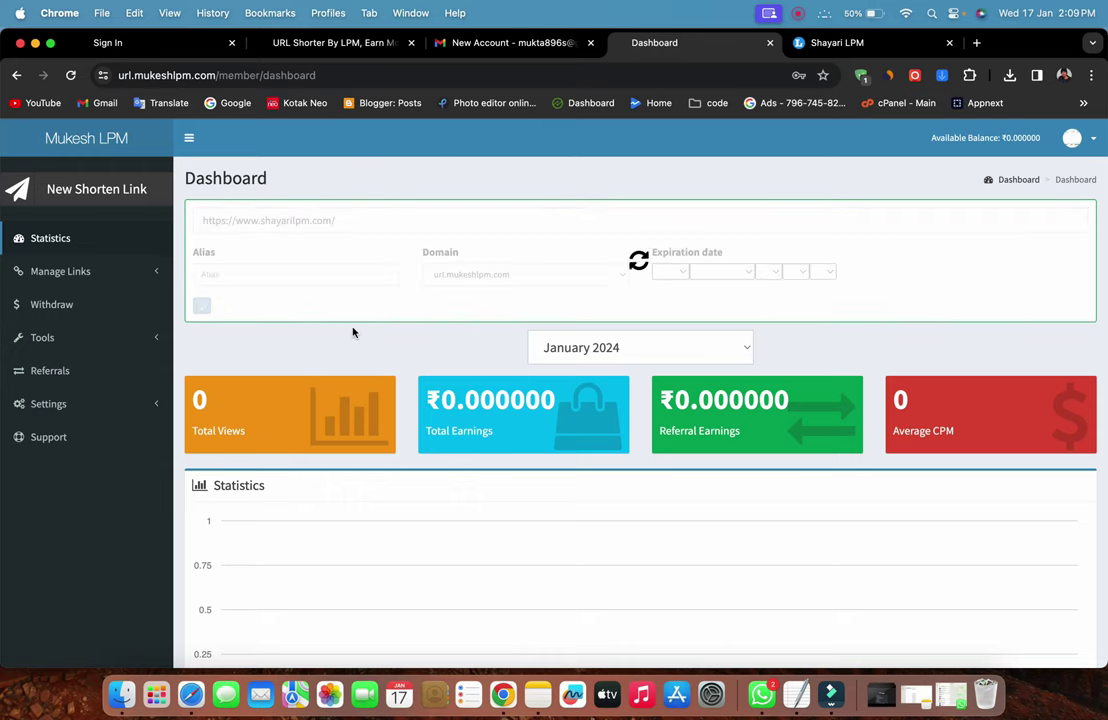
pyautogui.click(353, 328)
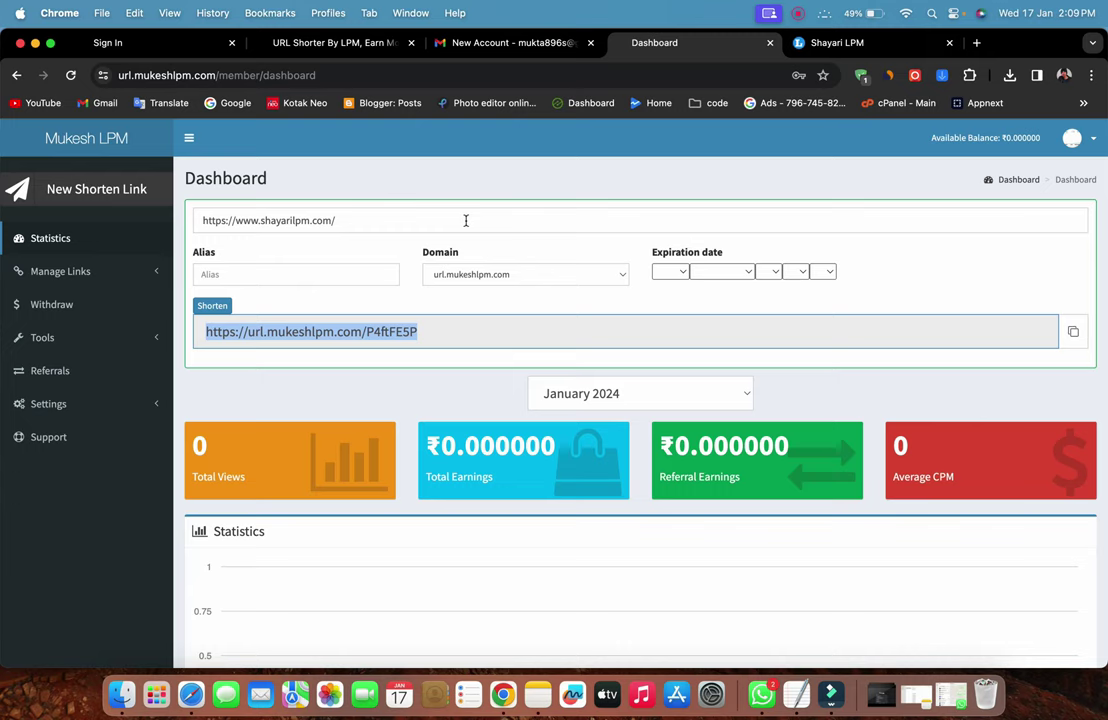
# Switch to Instagram in Safari, open the account's profile and start a new post
pyautogui.press('super+Tab')
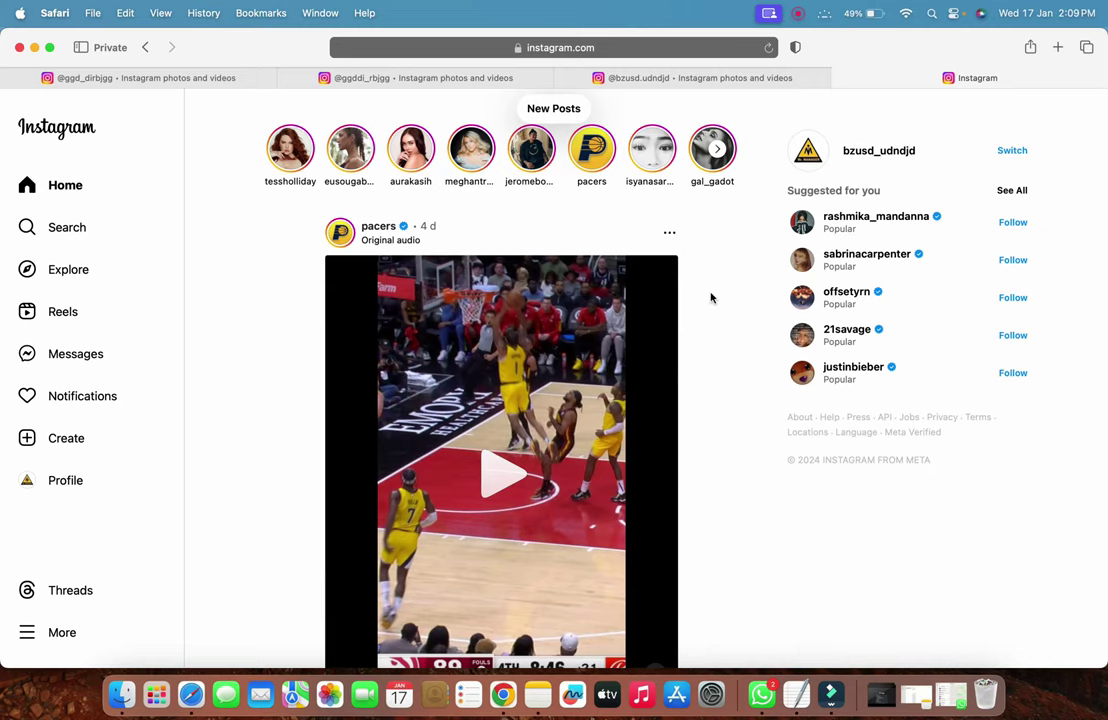
pyautogui.click(54, 479)
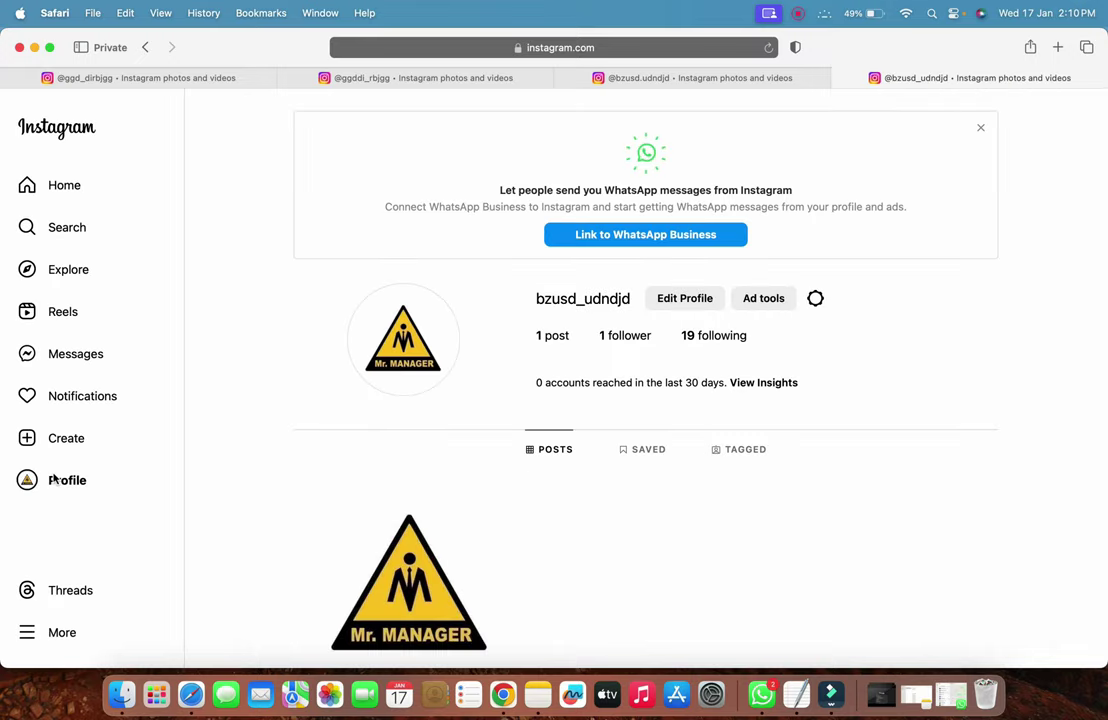
pyautogui.click(36, 441)
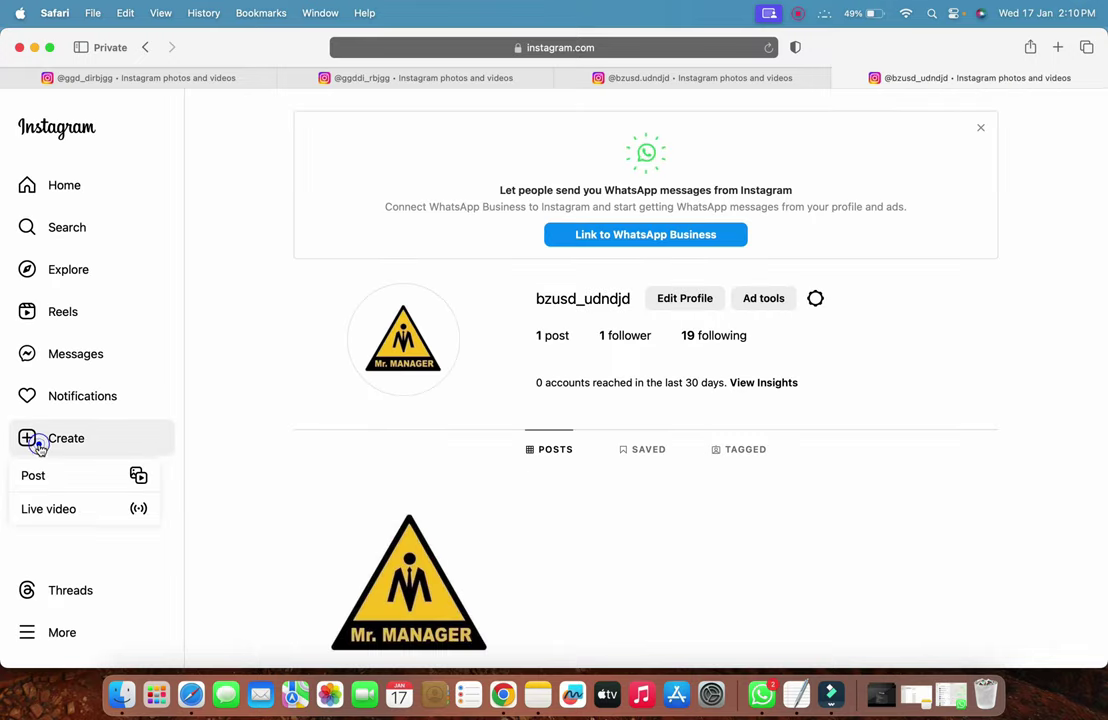
pyautogui.click(75, 476)
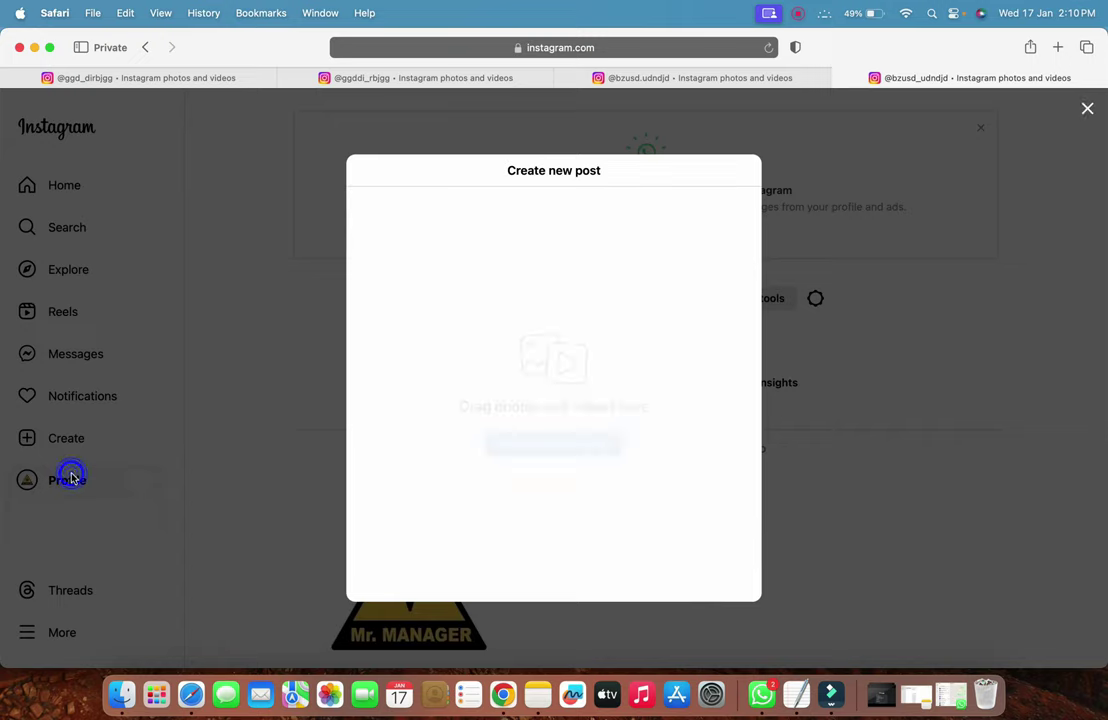
# Upload the 840×1,022 PNG image whose name starts with 415250855_2188 from Downloads to the new post
pyautogui.click(603, 441)
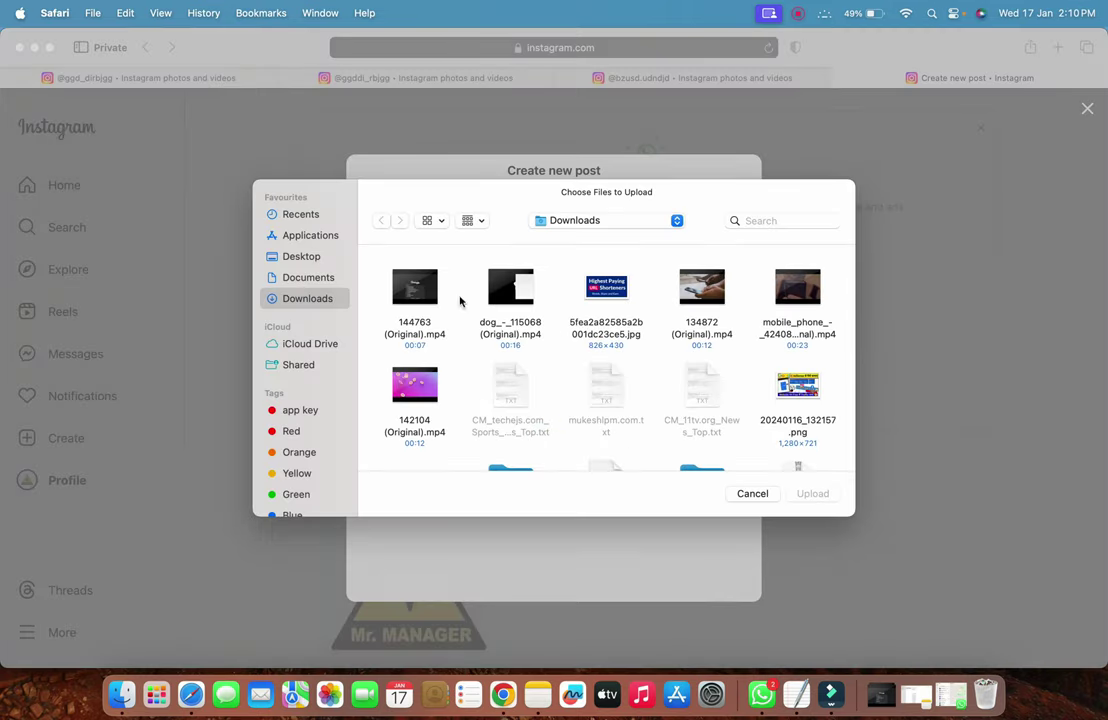
pyautogui.scroll(-2, 596, 358)
pyautogui.scroll(-10, 596, 358)
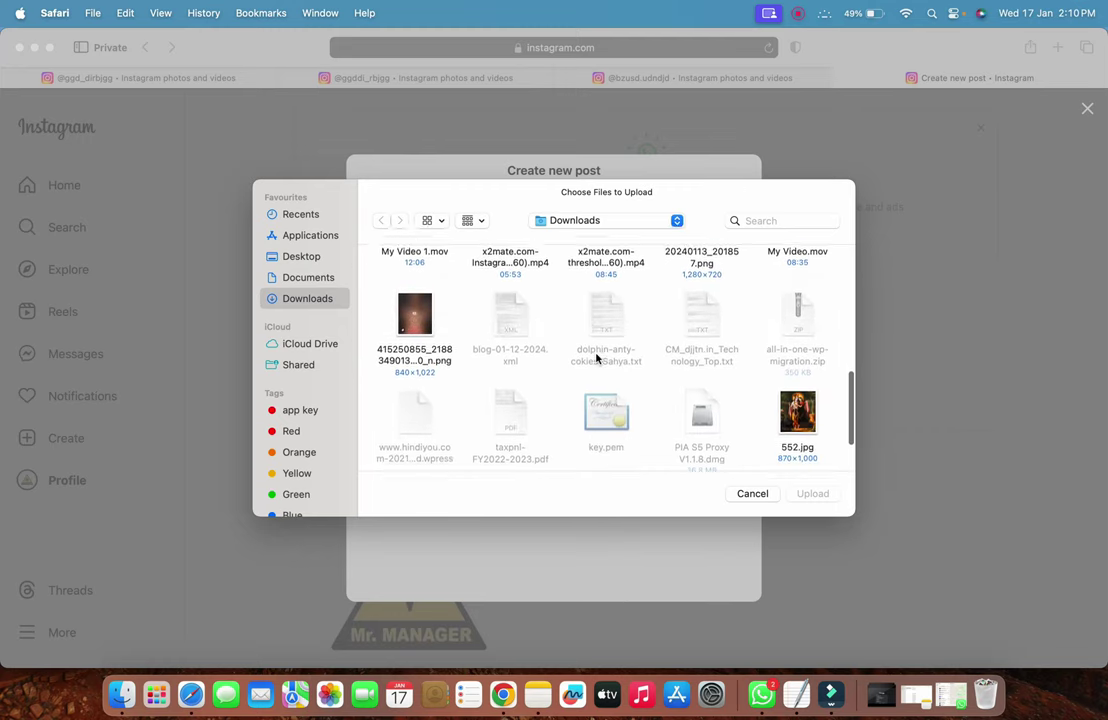
pyautogui.doubleClick(408, 308)
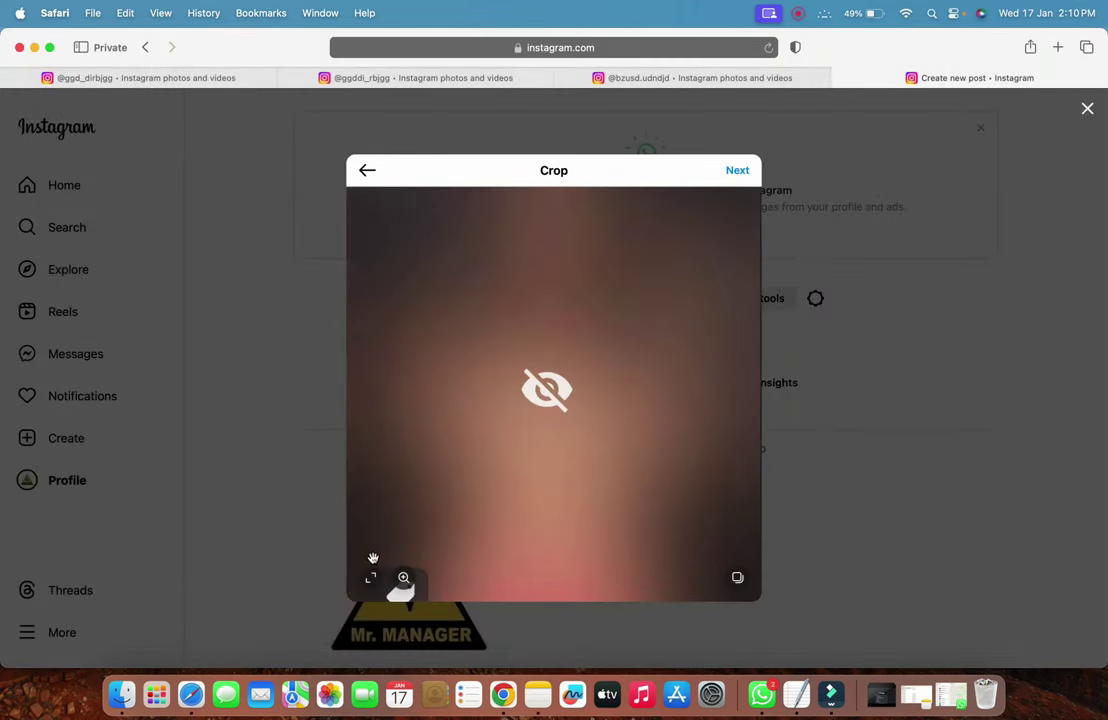
# Crop the post image to its Original ratio and continue without a filter to the caption stage
pyautogui.click(373, 584)
pyautogui.click(390, 426)
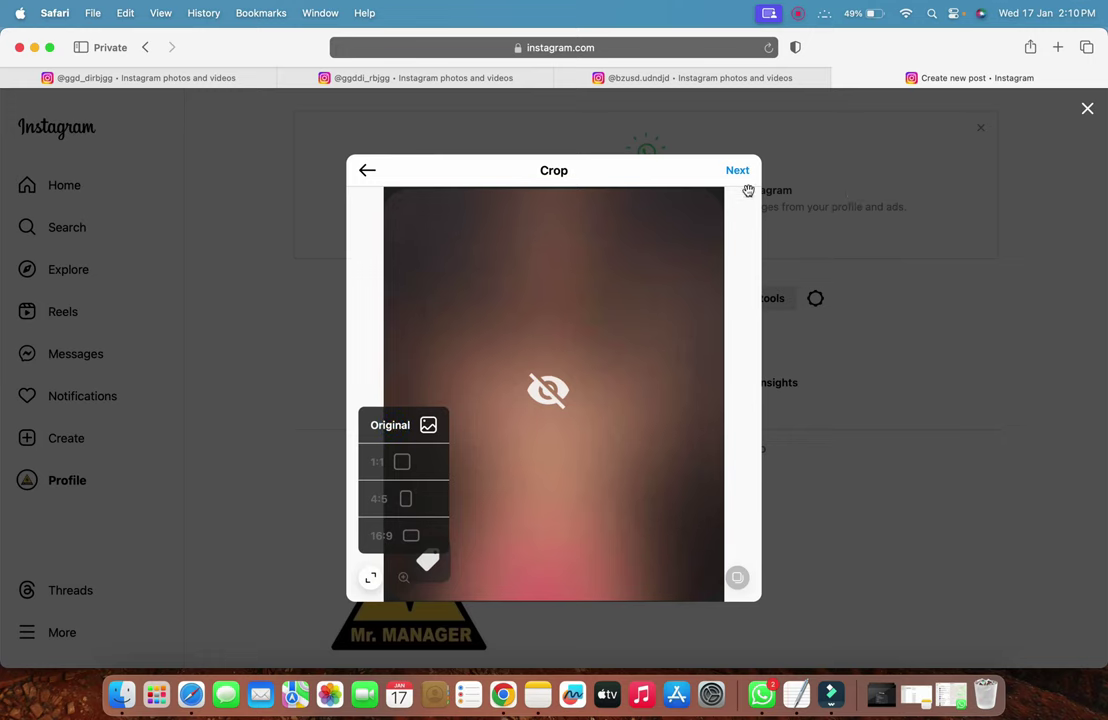
pyautogui.click(742, 174)
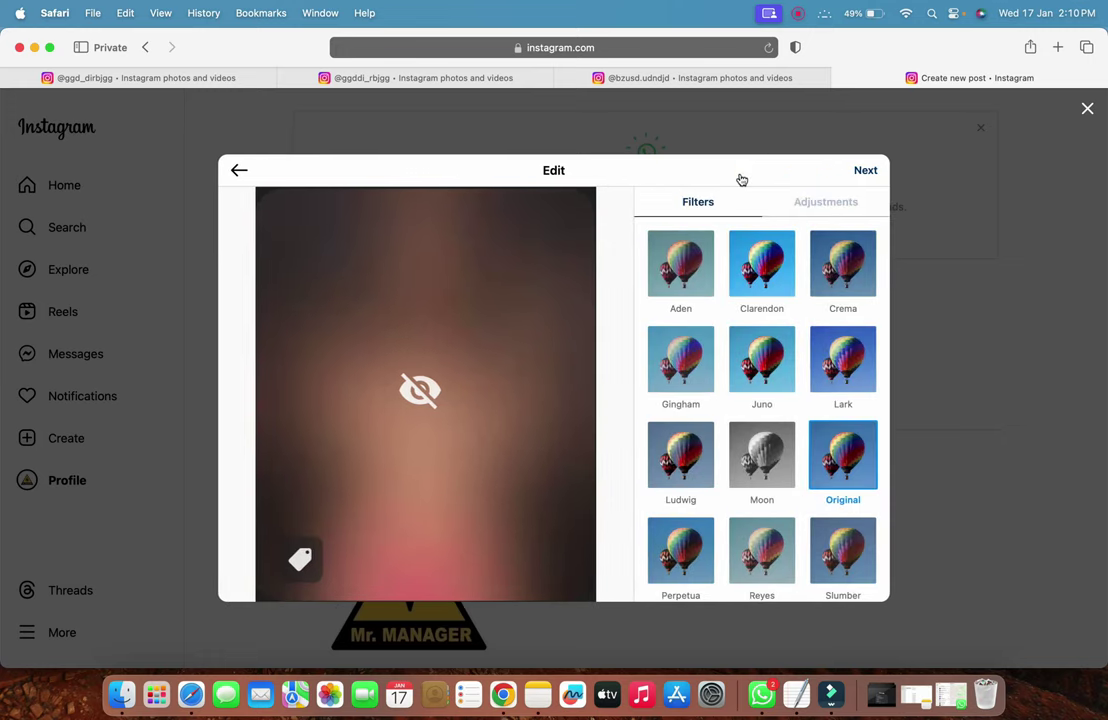
pyautogui.click(866, 171)
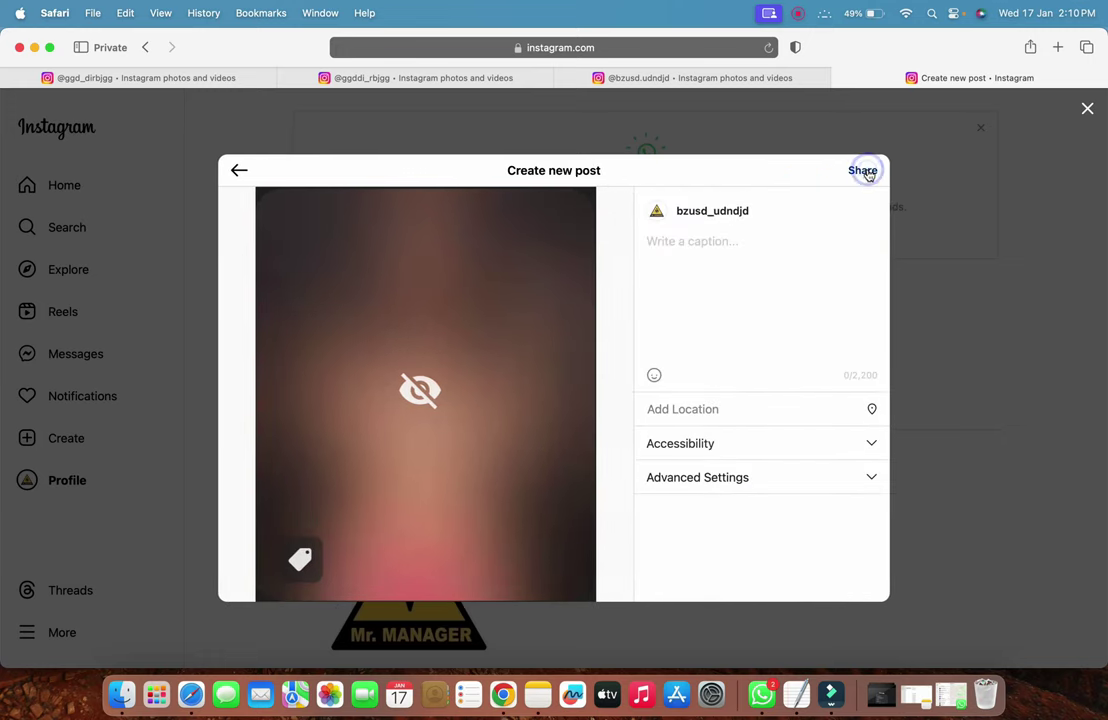
# Share the image post without a caption, close the sharing dialog and reload the profile
pyautogui.click(864, 171)
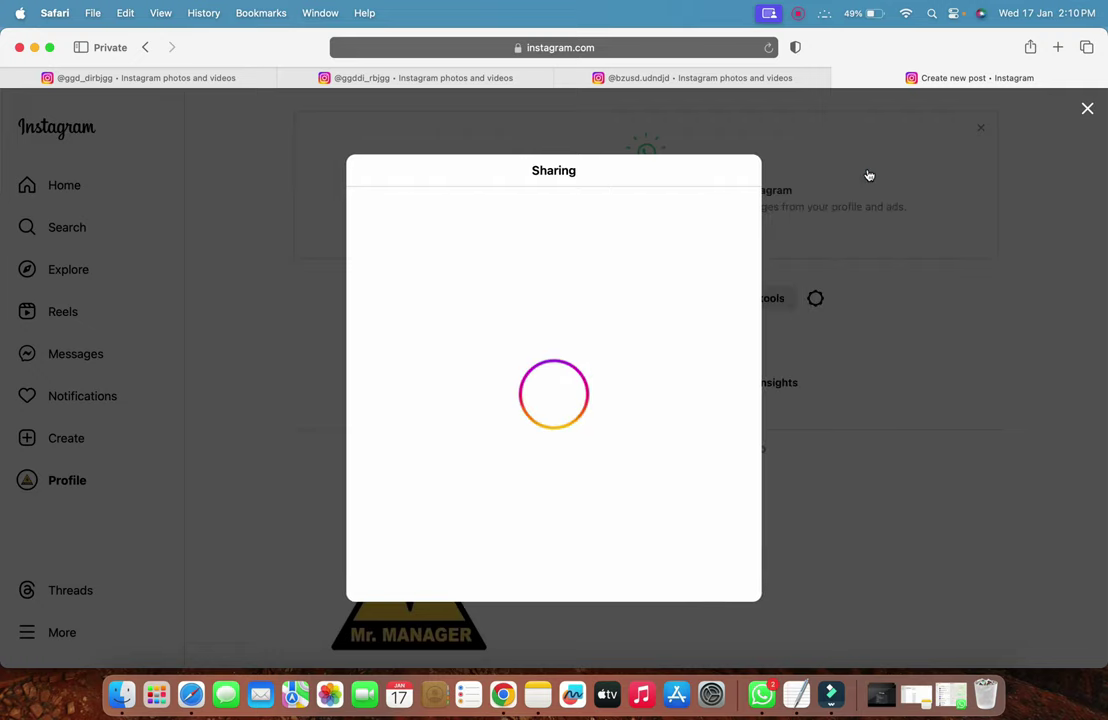
pyautogui.click(1088, 111)
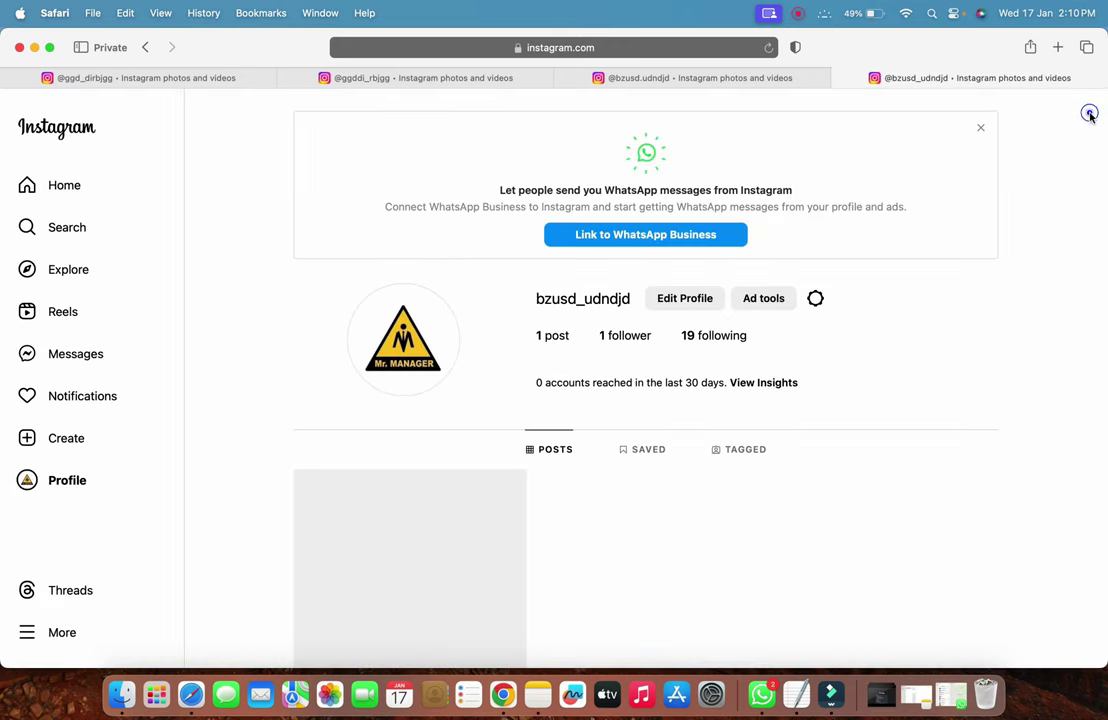
pyautogui.click(768, 47)
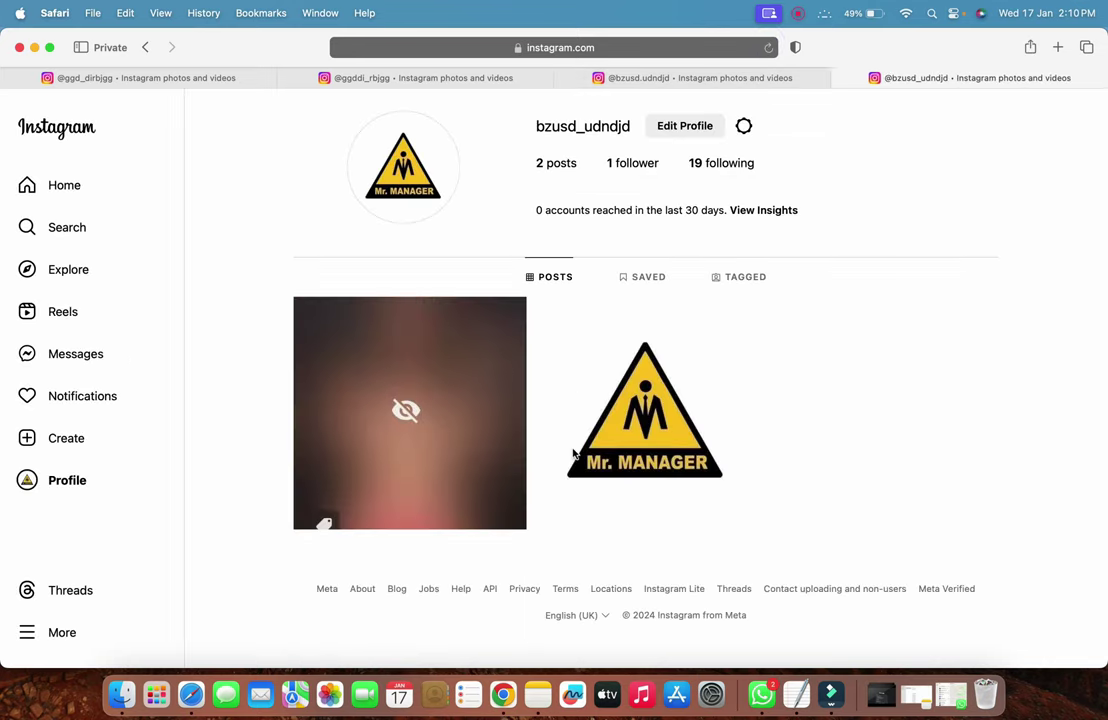
# Open the new post and start boosting it without a Facebook ad account
pyautogui.click(386, 371)
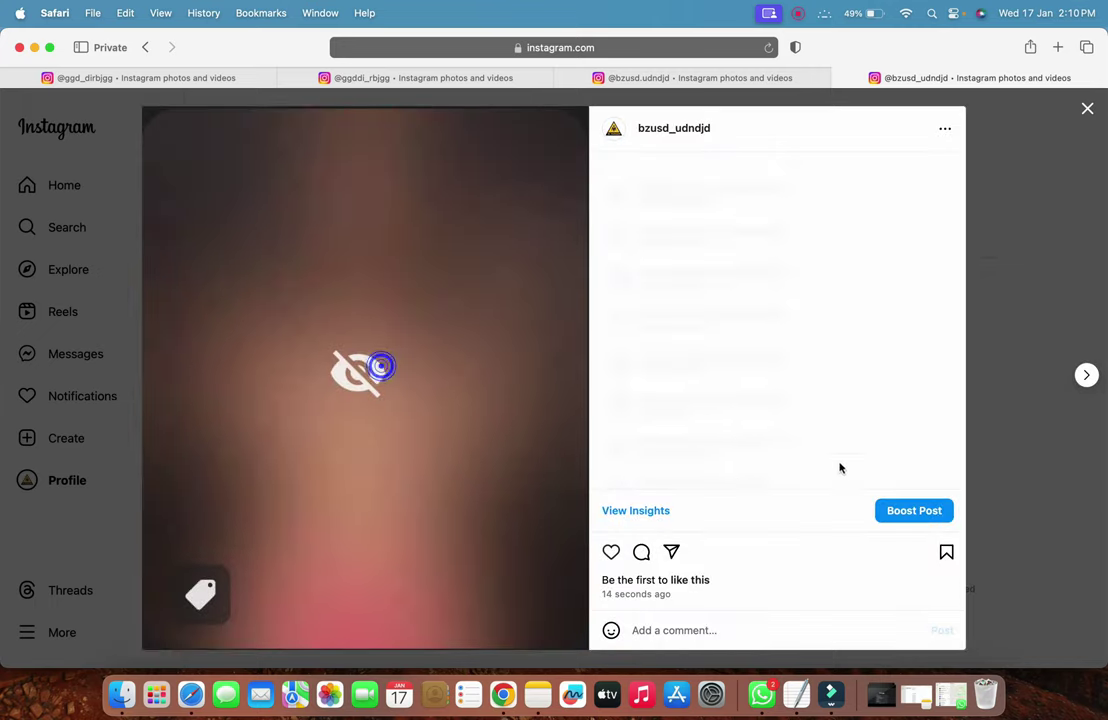
pyautogui.click(908, 513)
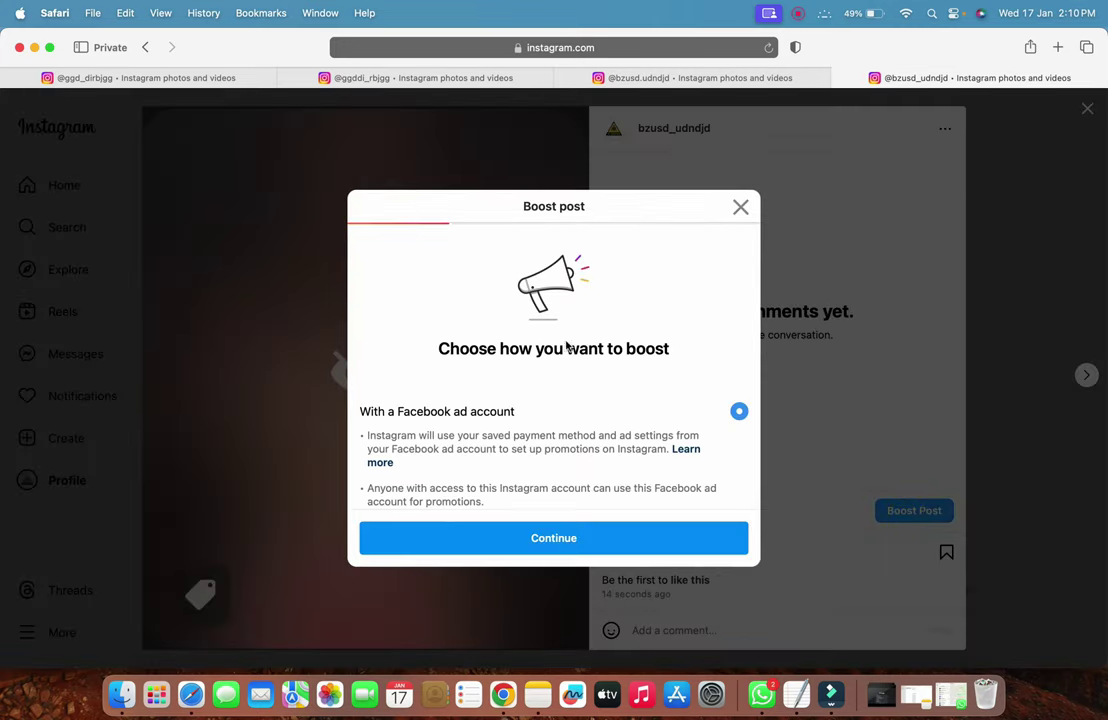
pyautogui.scroll(-1, 574, 413)
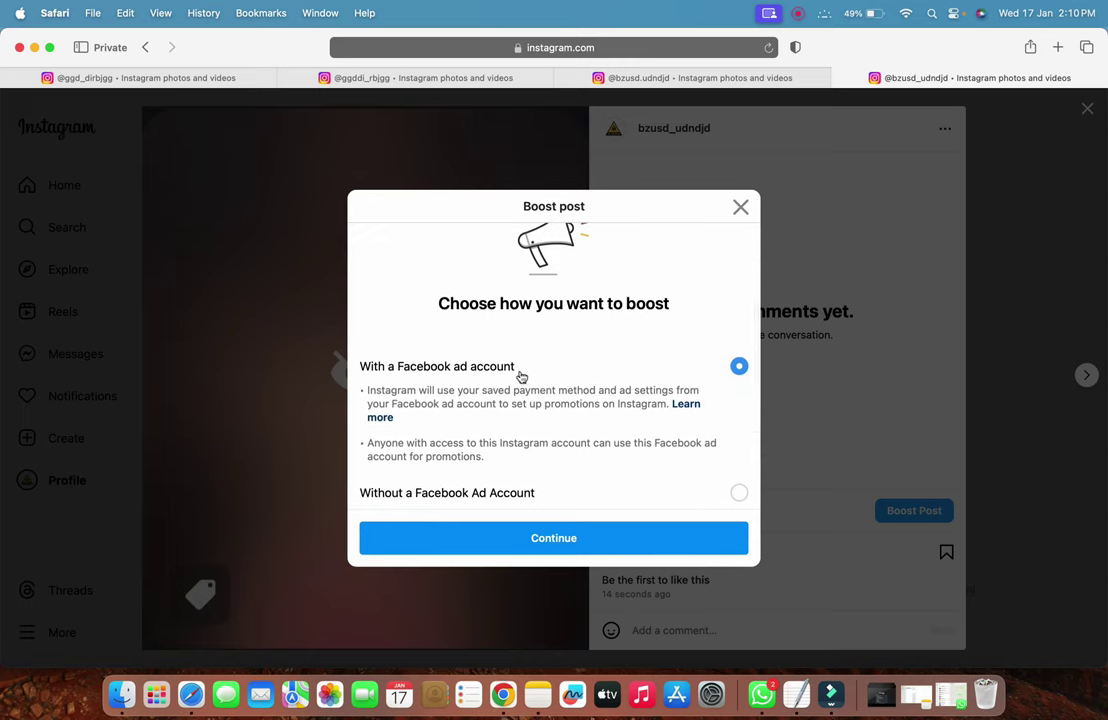
pyautogui.scroll(-1, 520, 376)
pyautogui.click(737, 442)
pyautogui.click(588, 537)
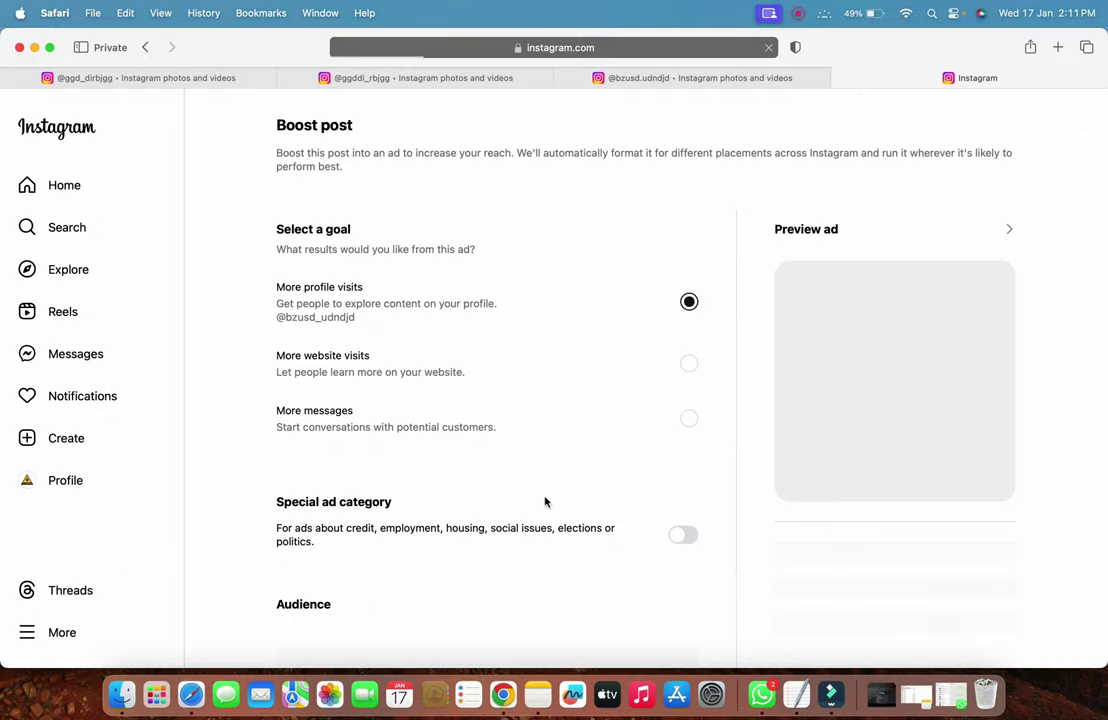
# Start adding a payment method with India, Indian Rupee and the Asia/Kolkata time zone as business location and currency
pyautogui.scroll(-5, 528, 412)
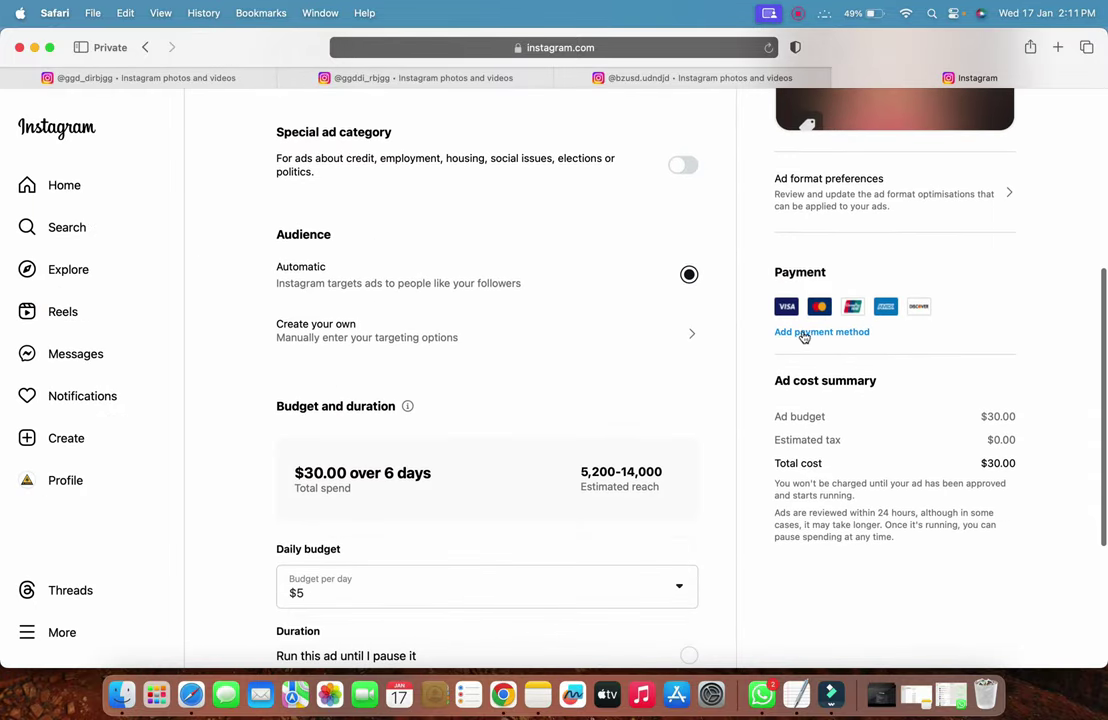
pyautogui.click(843, 333)
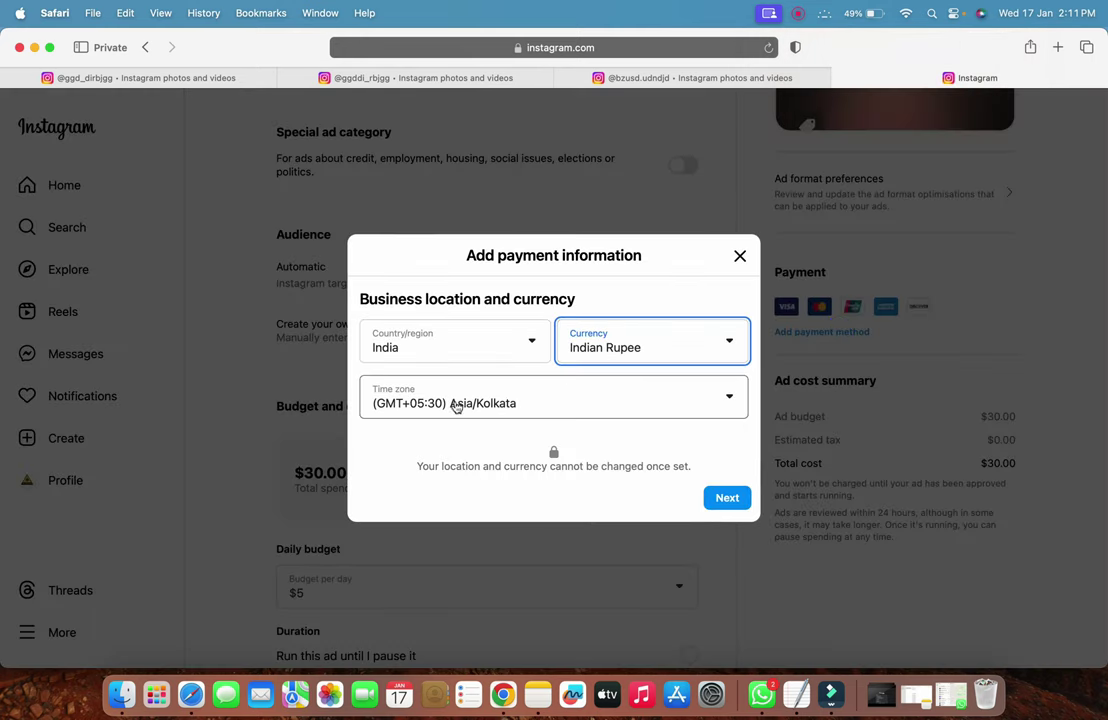
pyautogui.click(739, 499)
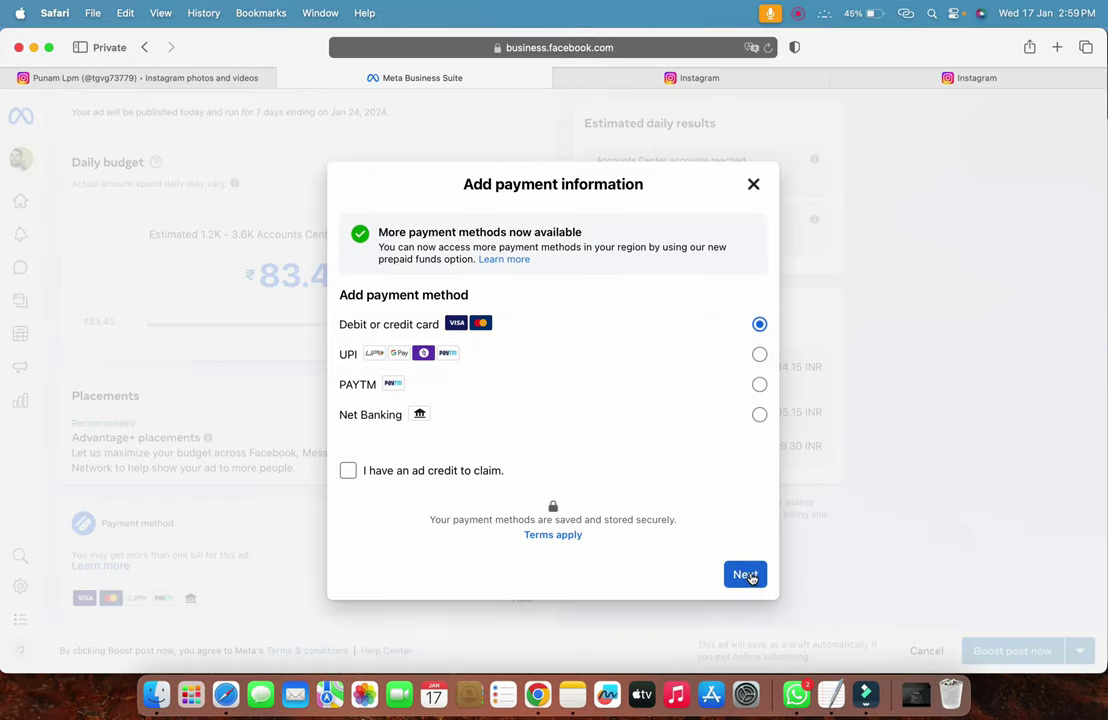
# Choose debit or credit card, fill in the card details including expiry date, and accept recurring charges and Reserve Bank of India tokenization
pyautogui.click(748, 573)
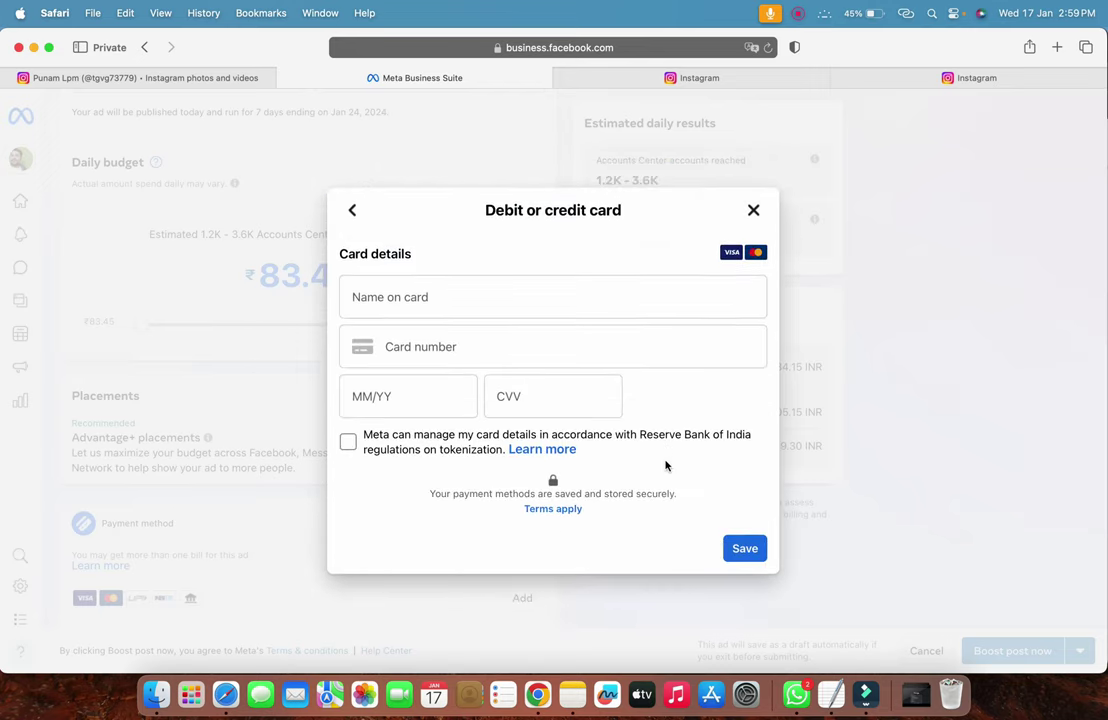
pyautogui.click(453, 294)
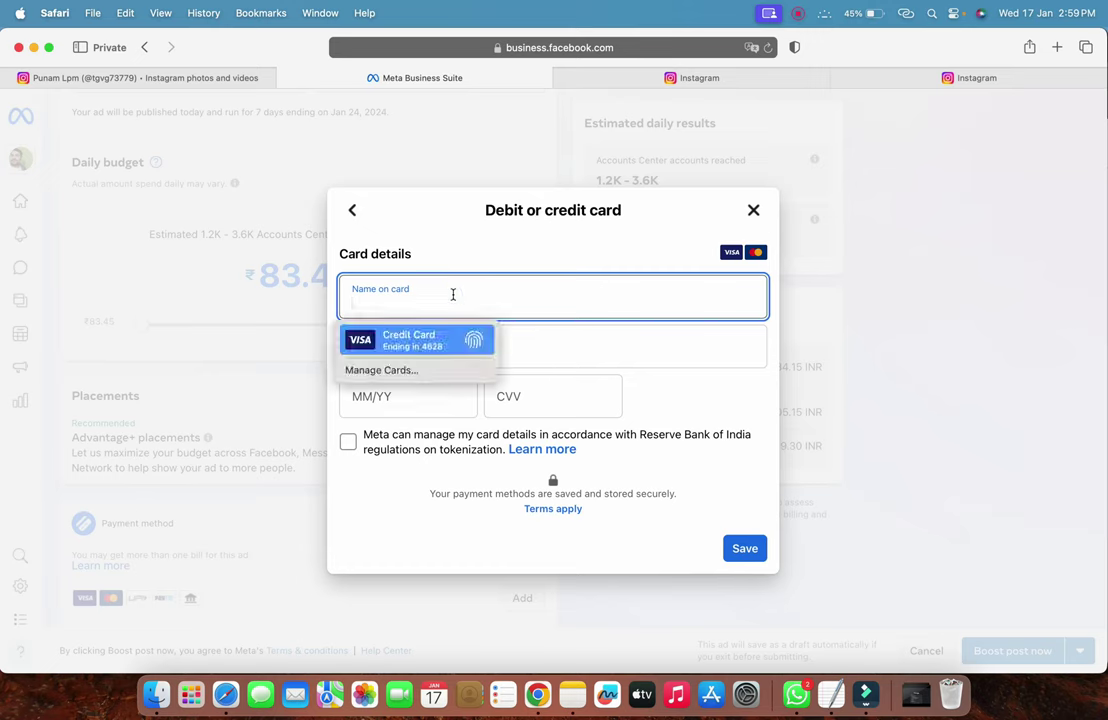
pyautogui.click(416, 340)
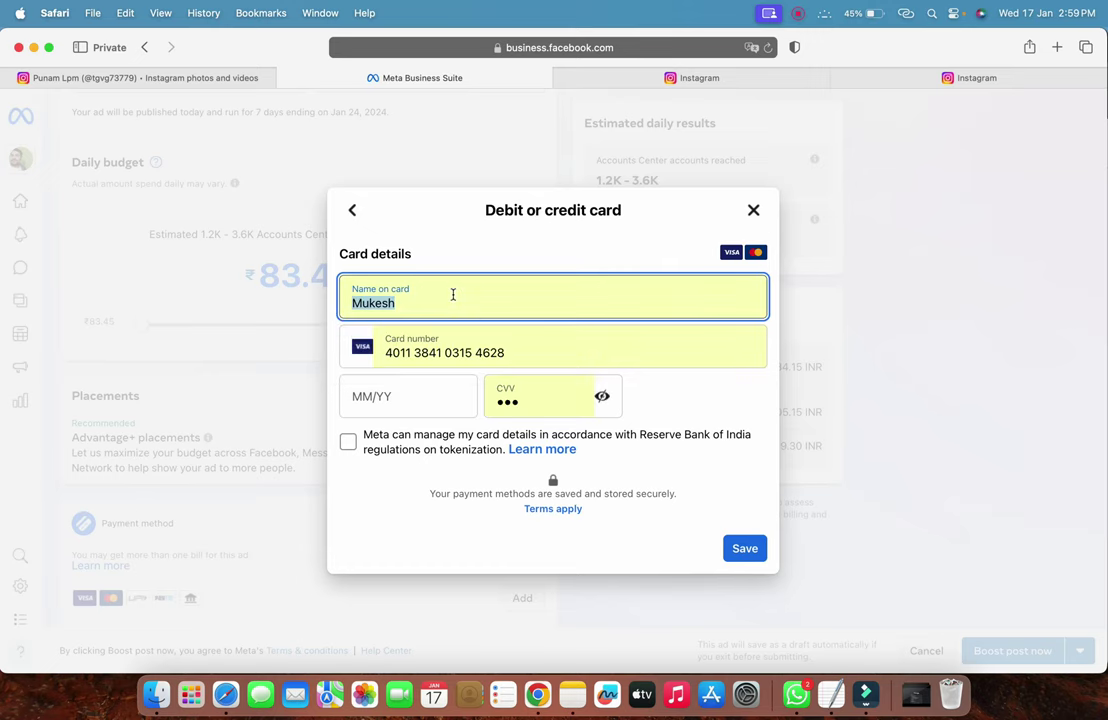
pyautogui.click(364, 420)
pyautogui.write('12/28')
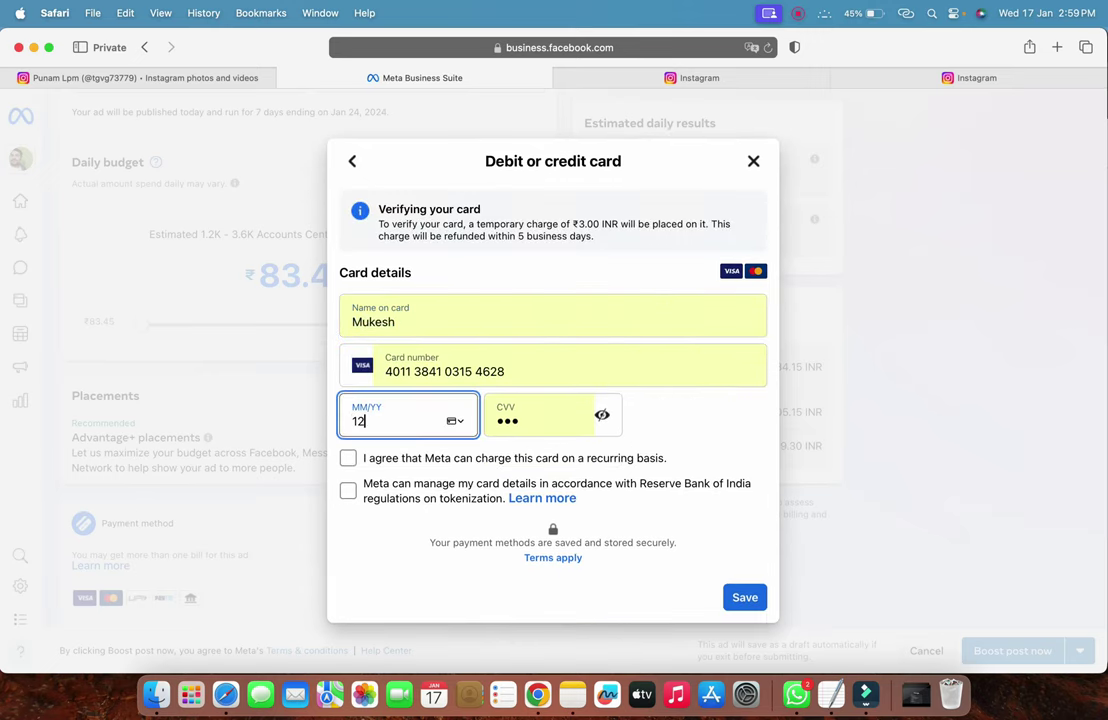
pyautogui.click(348, 458)
pyautogui.click(348, 490)
# Review the entered card details and read the card verification notice about the temporary charge and its refund
pyautogui.click(655, 303)
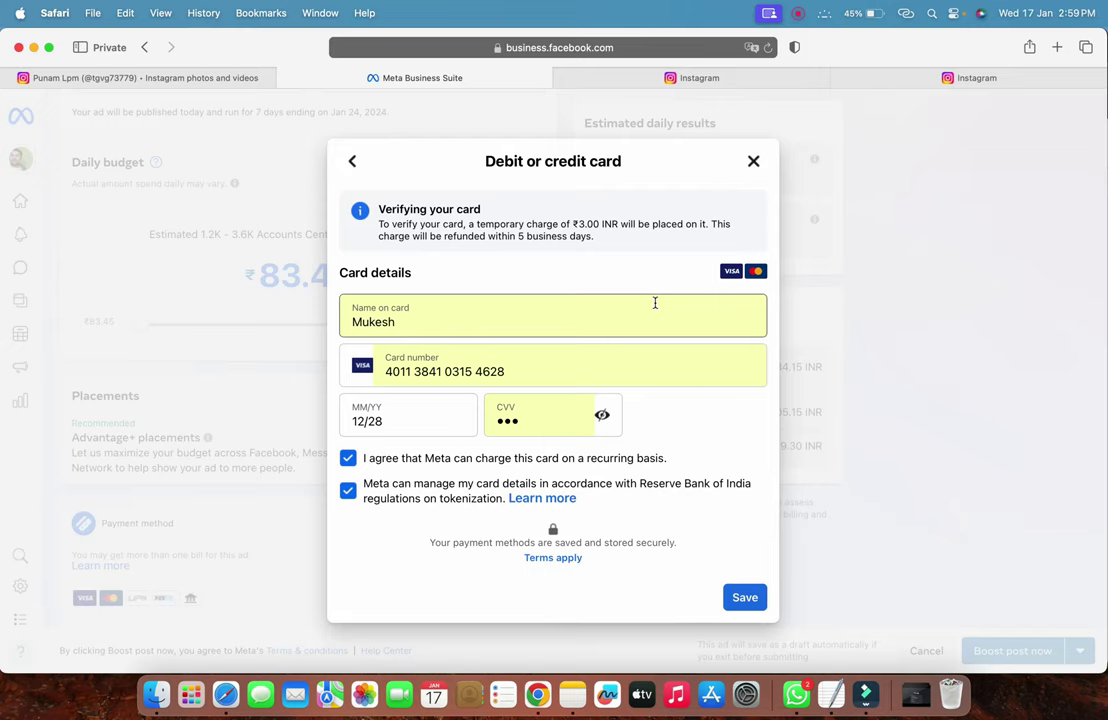
pyautogui.click(561, 363)
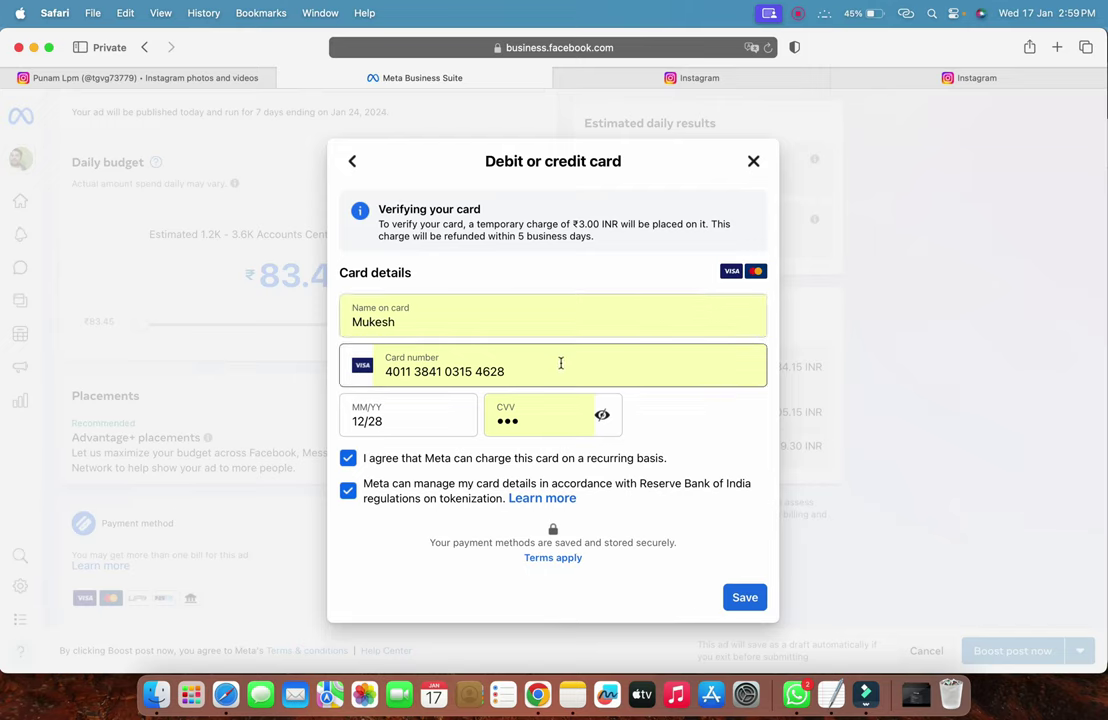
pyautogui.click(655, 287)
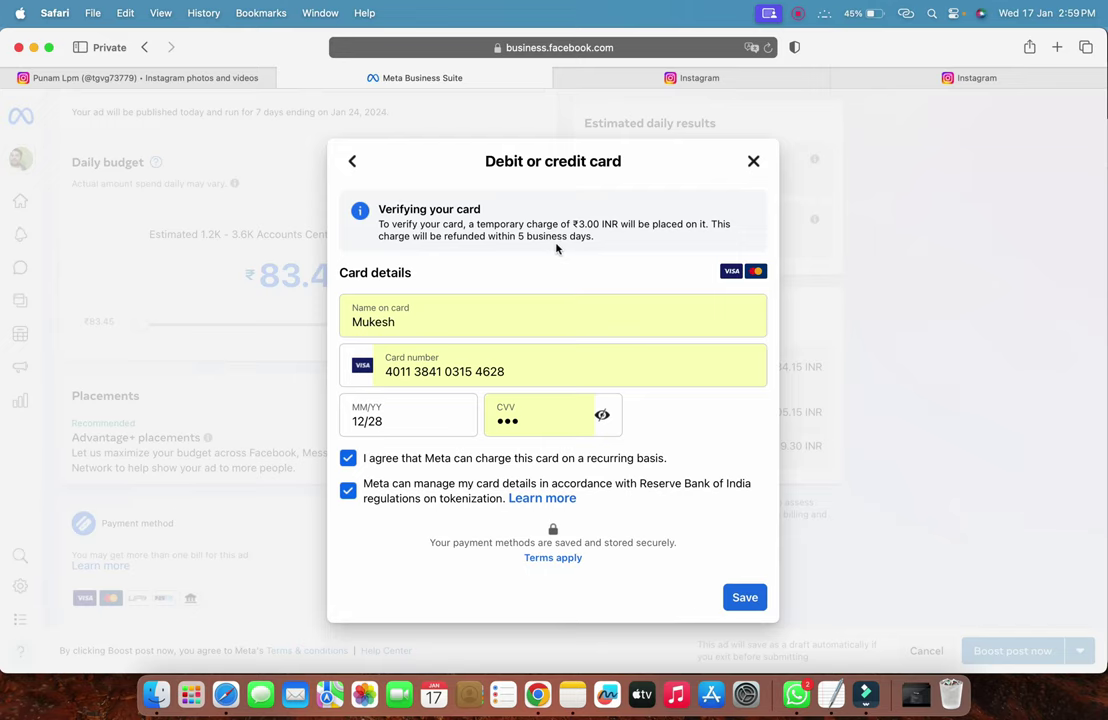
pyautogui.moveTo(378, 208); pyautogui.dragTo(600, 241)
pyautogui.moveTo(505, 205); pyautogui.dragTo(617, 222)
pyautogui.click(595, 230)
pyautogui.moveTo(517, 236); pyautogui.dragTo(592, 237)
pyautogui.click(594, 253)
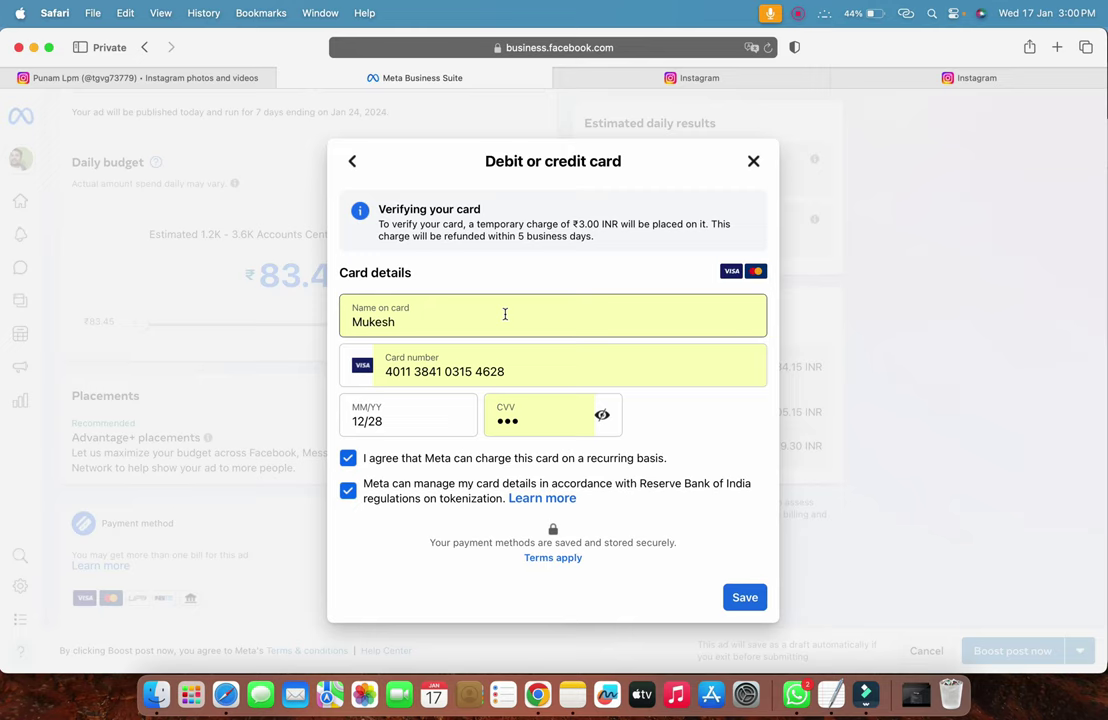
# Save the card as the ad's payment method and close the verification dialog
pyautogui.click(740, 597)
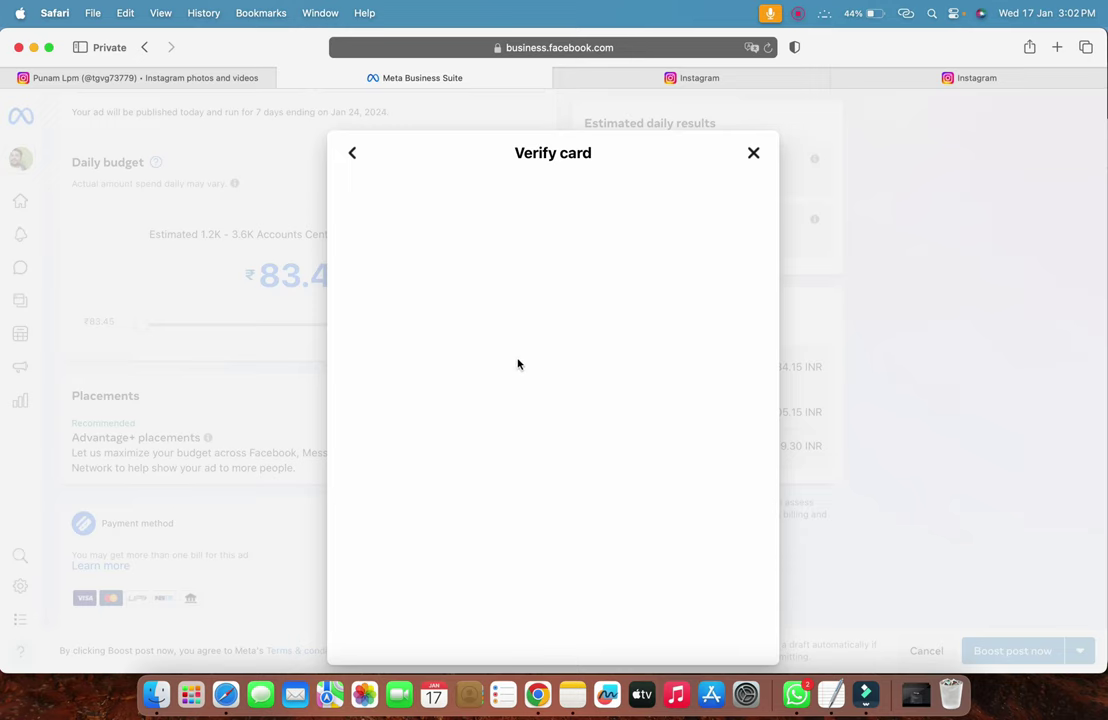
pyautogui.click(752, 159)
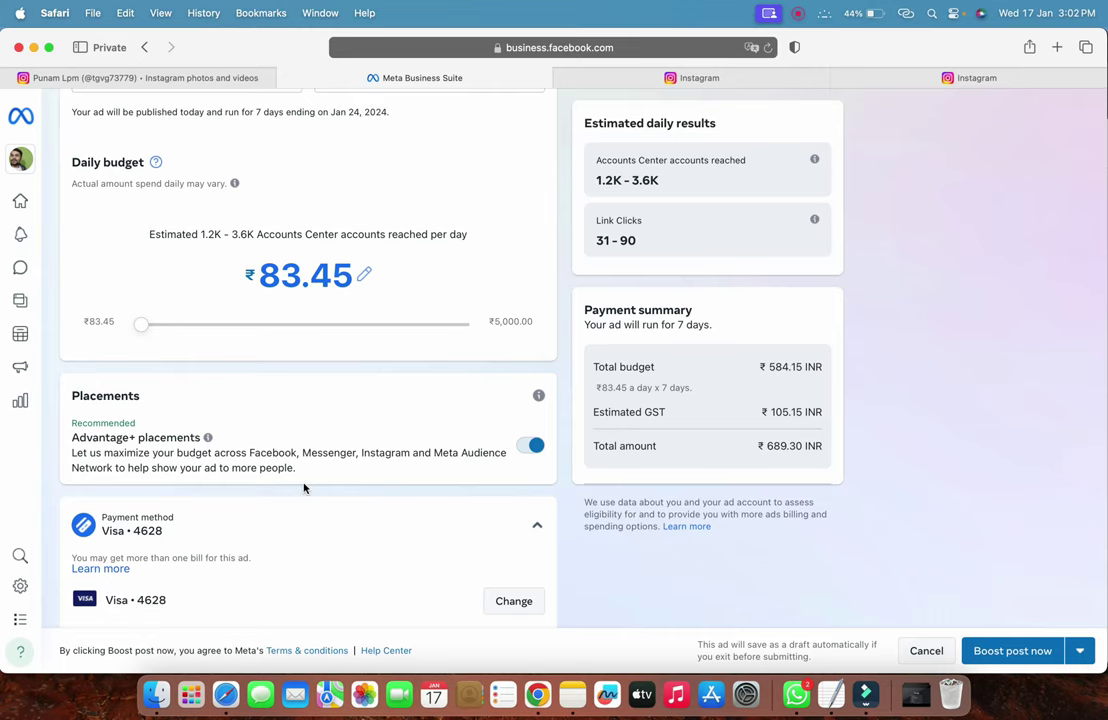
# Set the ad goal to Get more website visitors and the button label to Learn more
pyautogui.scroll(10, 304, 488)
pyautogui.scroll(3, 304, 488)
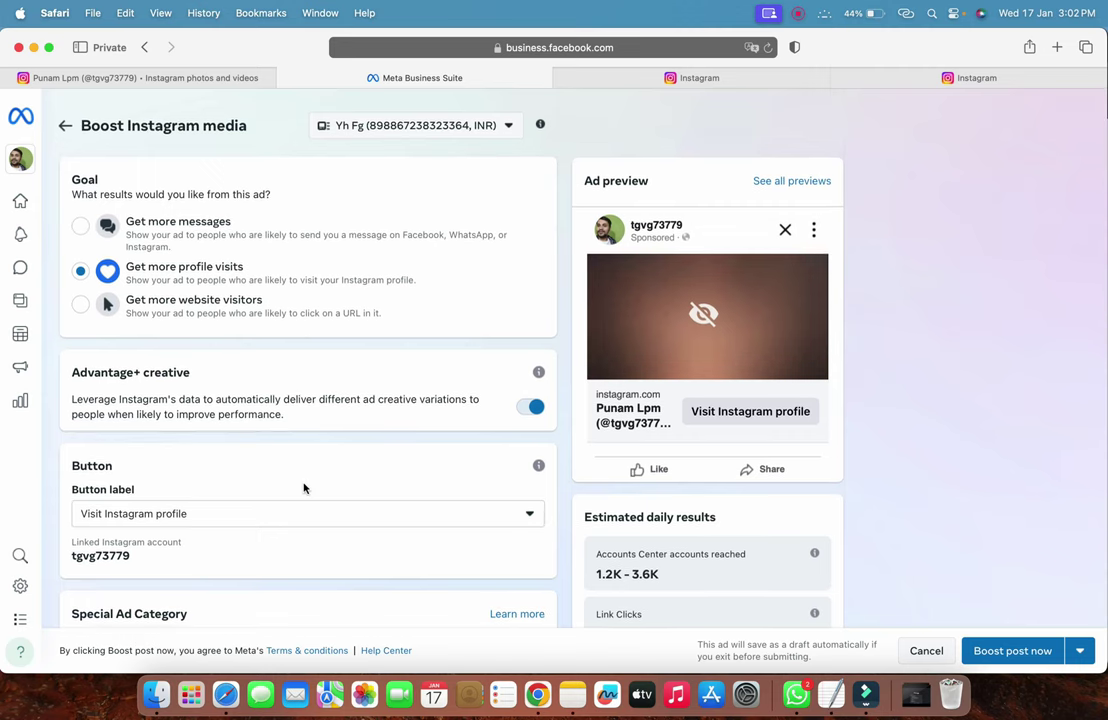
pyautogui.click(87, 306)
pyautogui.scroll(-3, 289, 445)
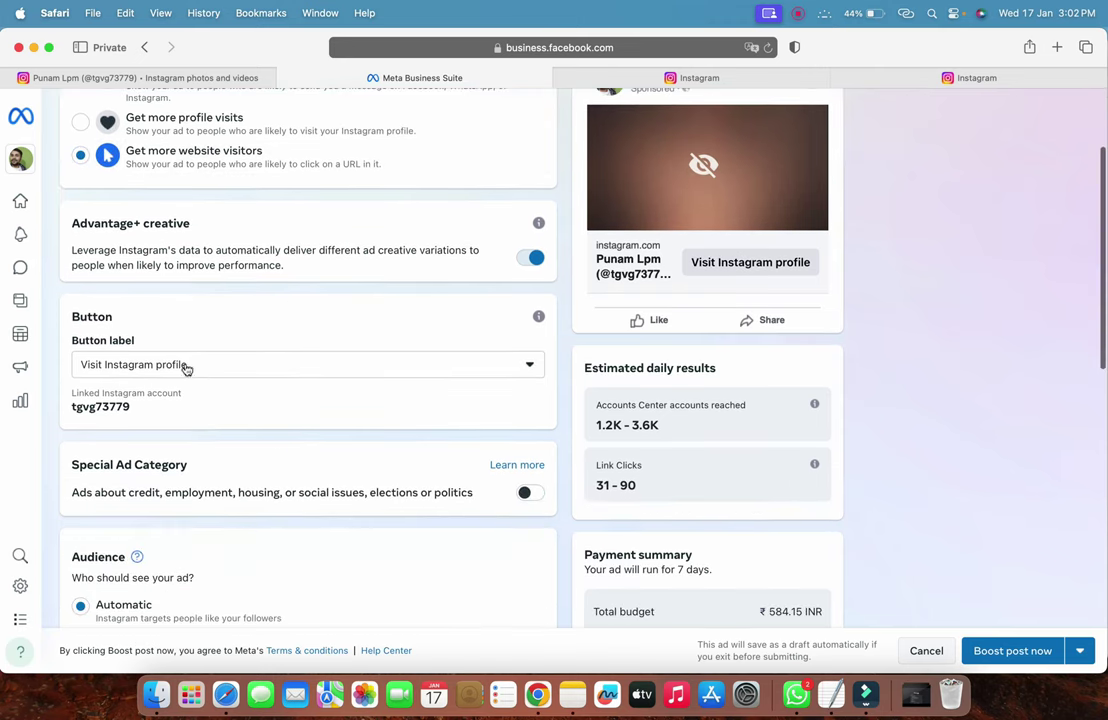
pyautogui.click(168, 362)
pyautogui.click(130, 401)
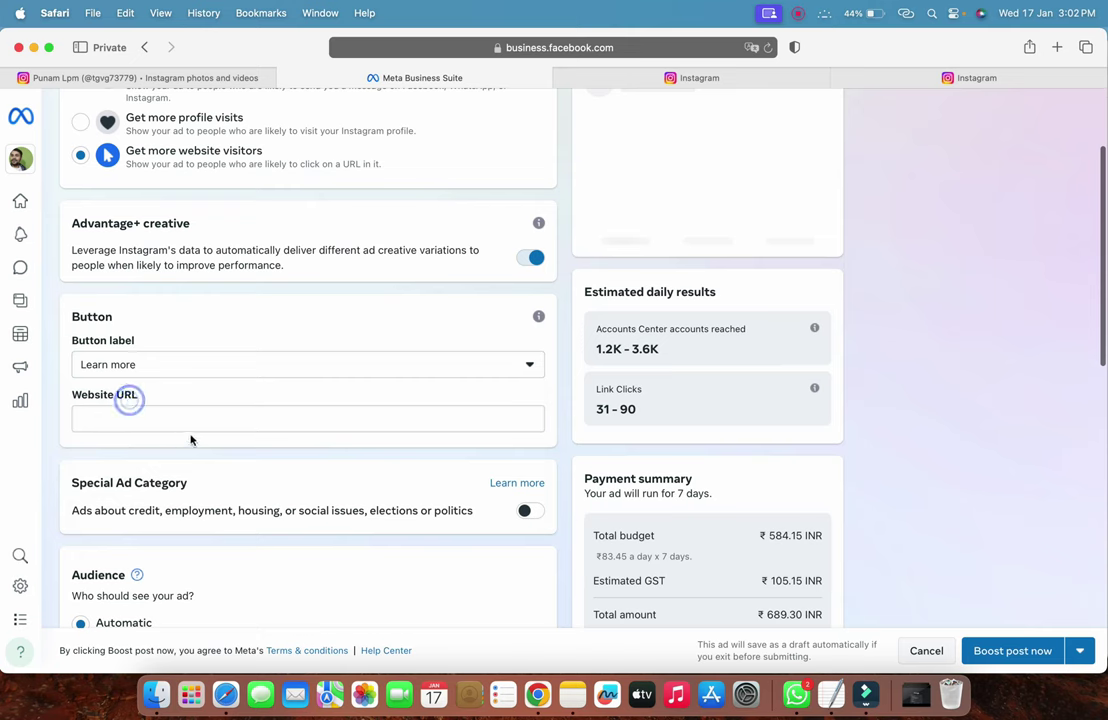
pyautogui.click(124, 494)
pyautogui.scroll(-1, 293, 405)
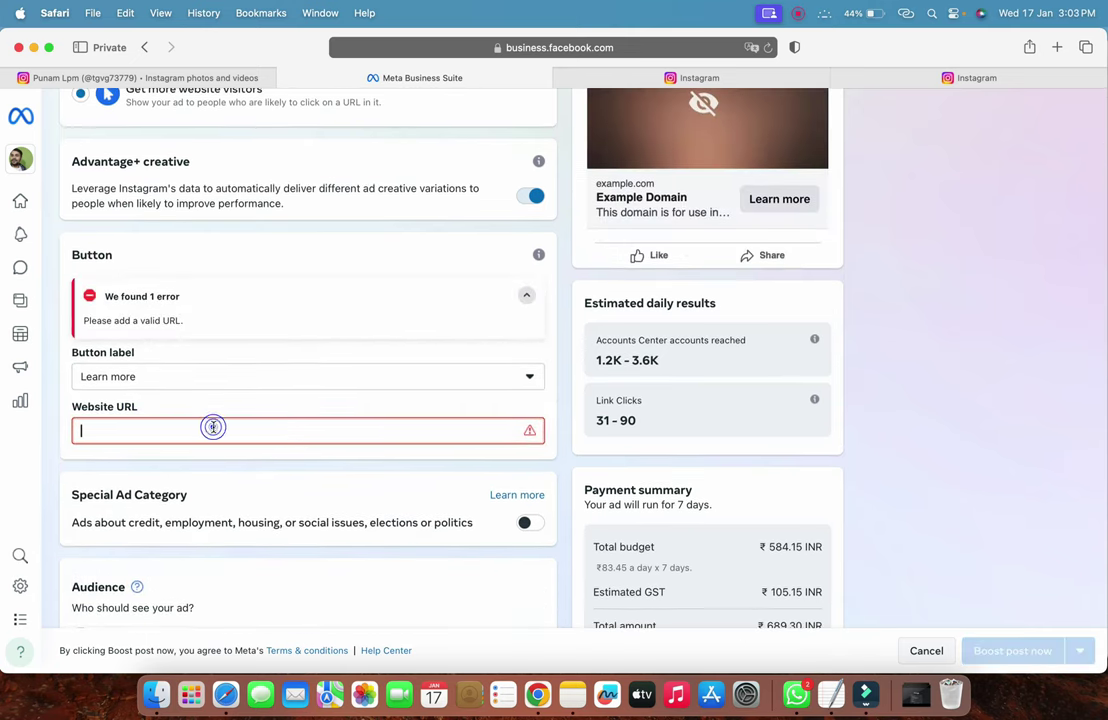
# Switch to the URL shortener dashboard in Chrome and open the new shortened link form
pyautogui.hotkey('ctrl', 'Right')
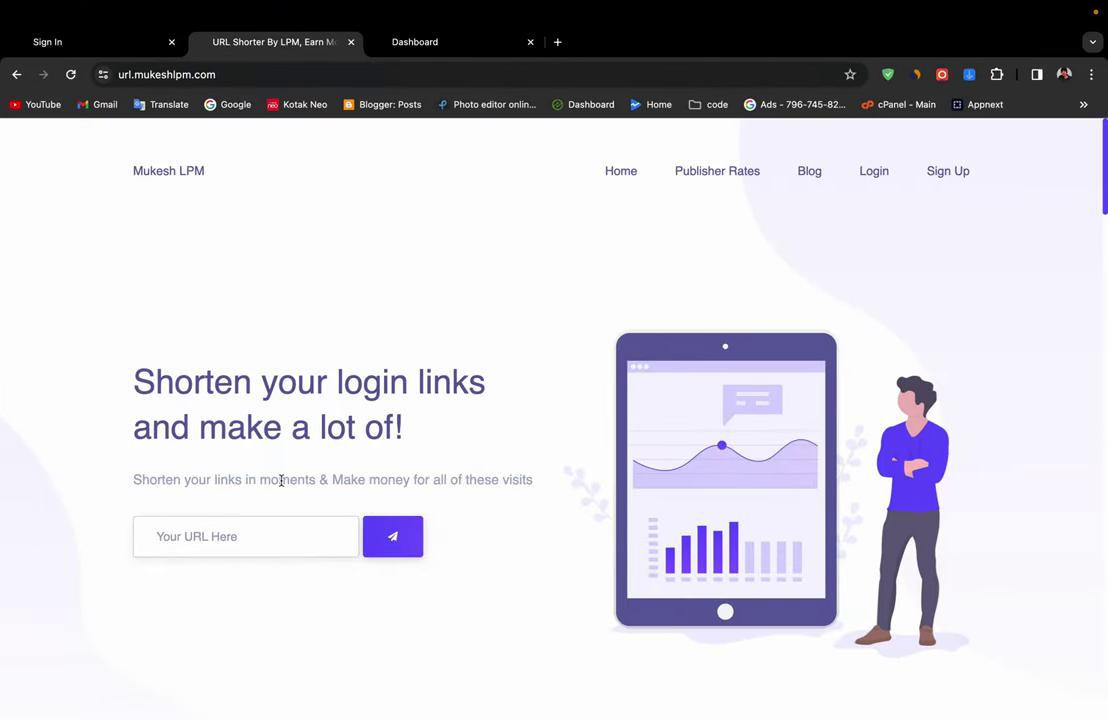
pyautogui.click(462, 44)
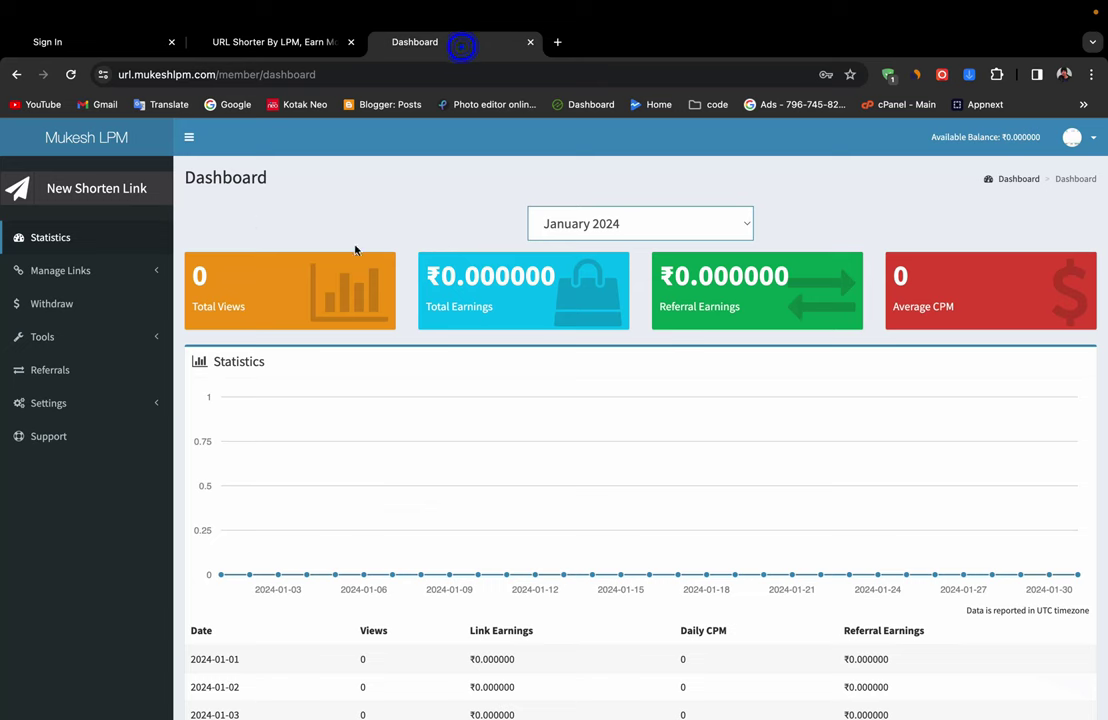
pyautogui.click(121, 193)
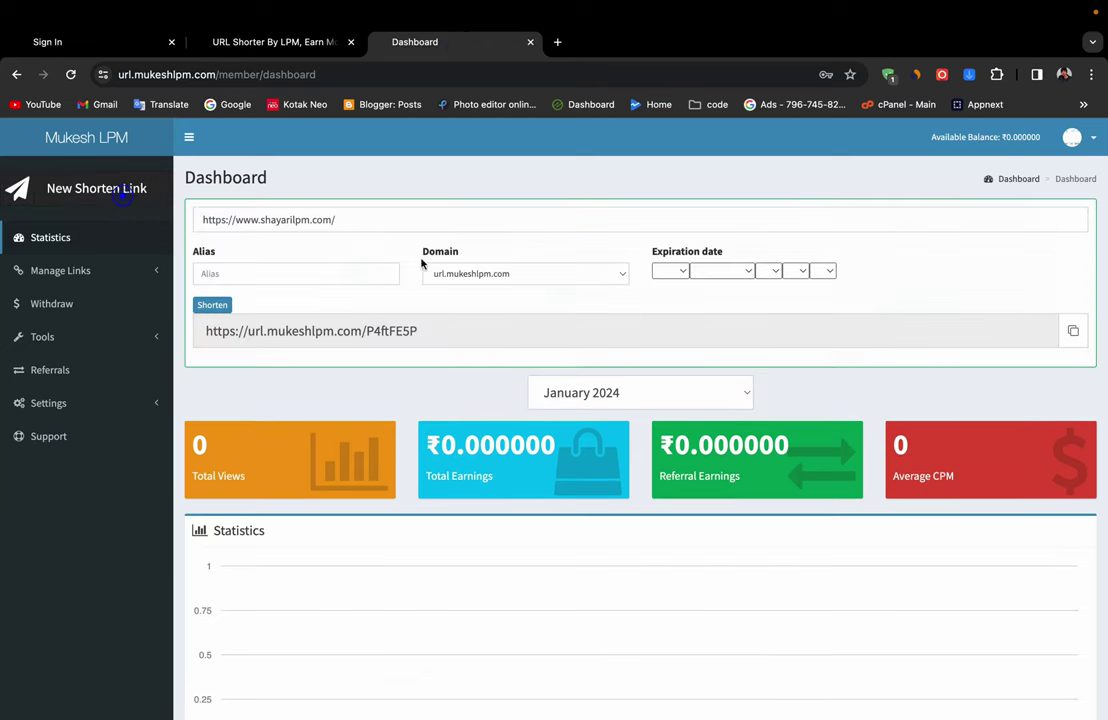
pyautogui.click(339, 217)
pyautogui.click(362, 254)
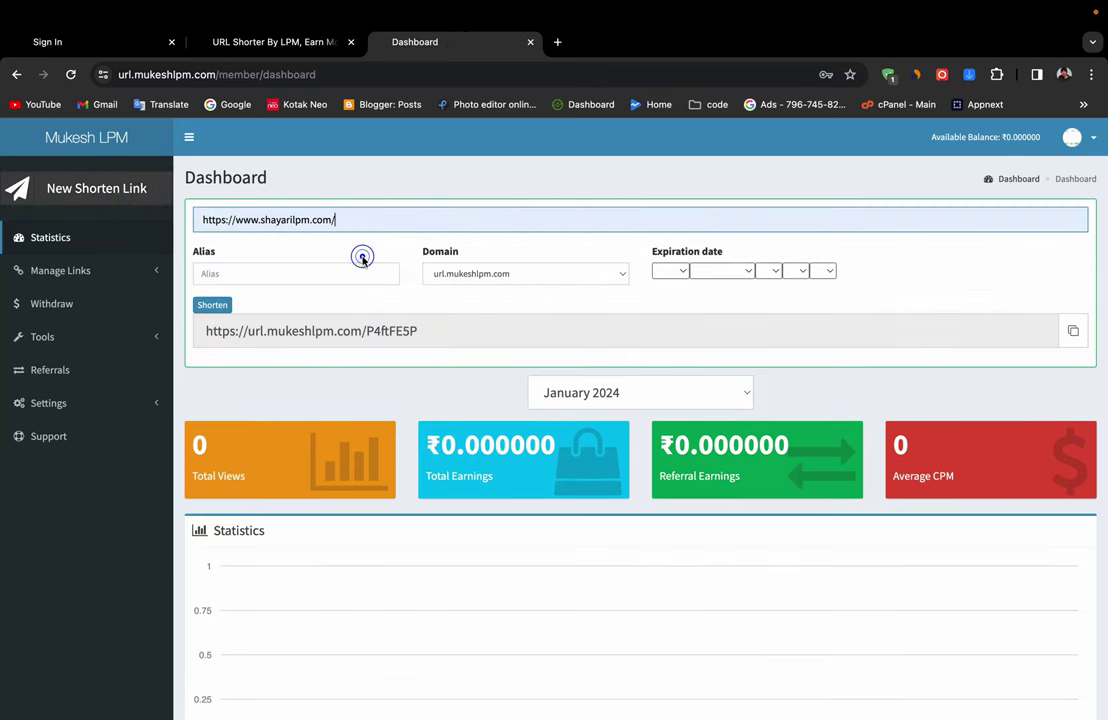
pyautogui.click(212, 305)
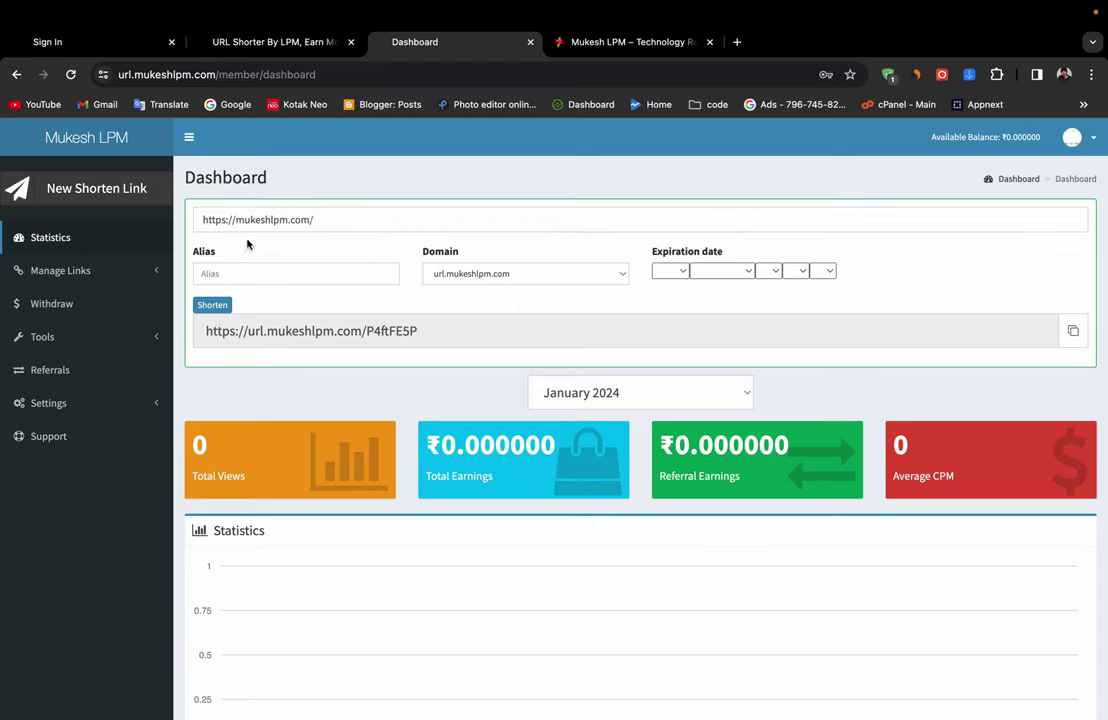
pyautogui.click(327, 221)
pyautogui.click(212, 305)
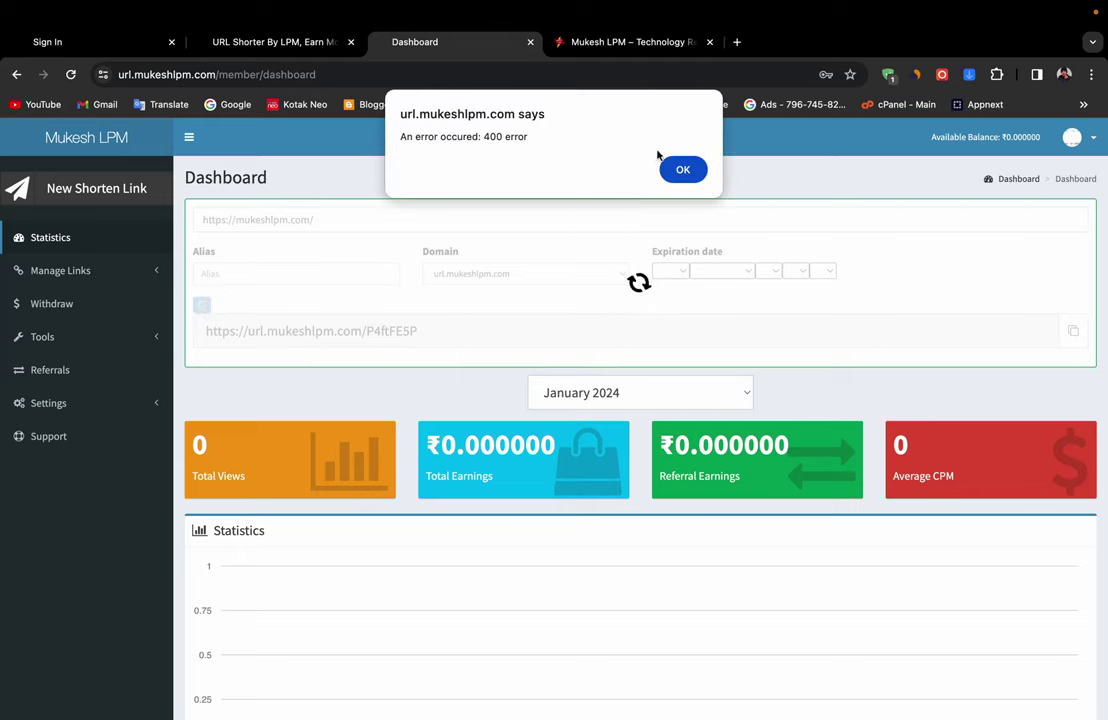
pyautogui.click(668, 172)
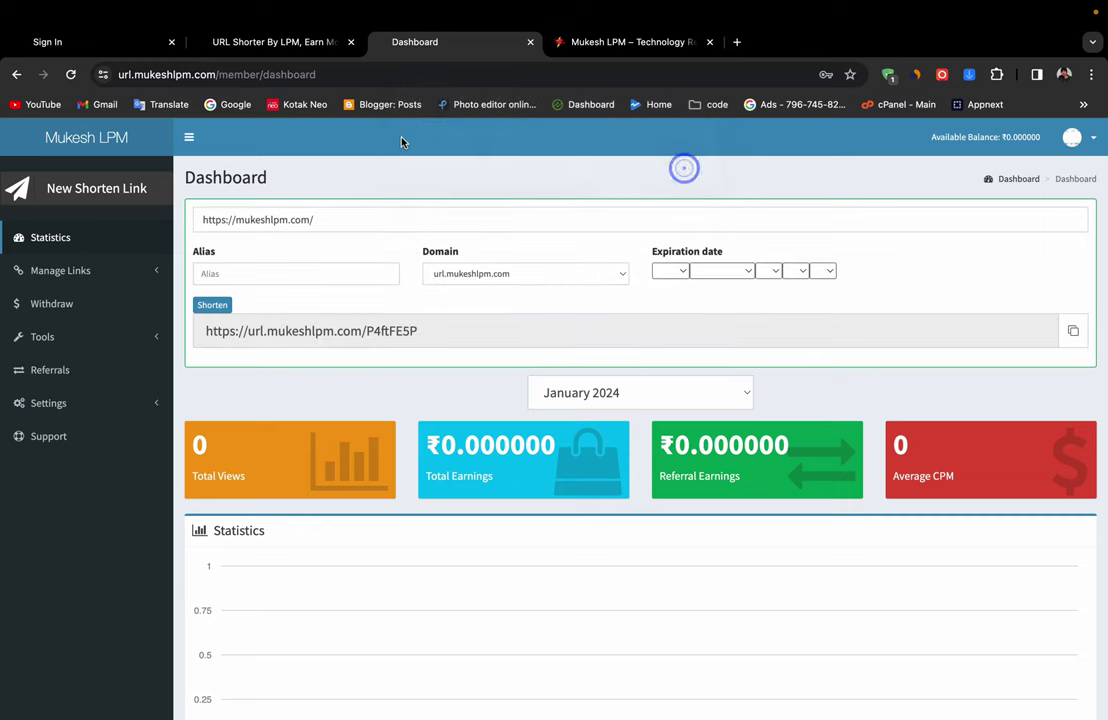
pyautogui.click(70, 74)
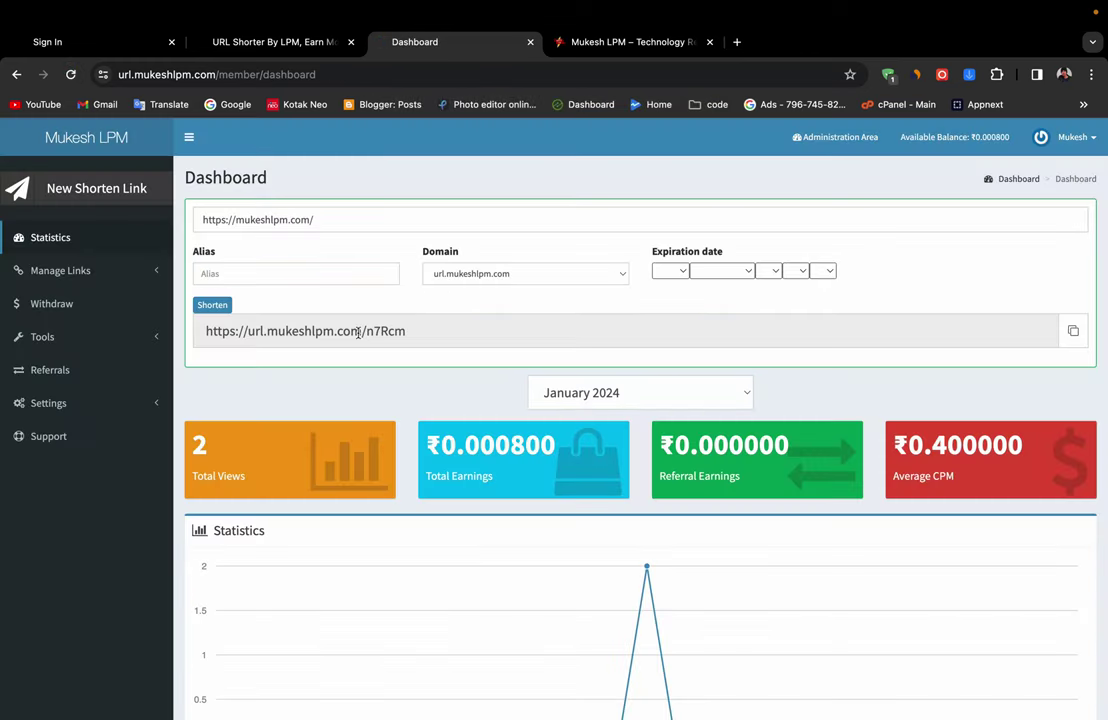
pyautogui.moveTo(358, 333); pyautogui.dragTo(362, 331)
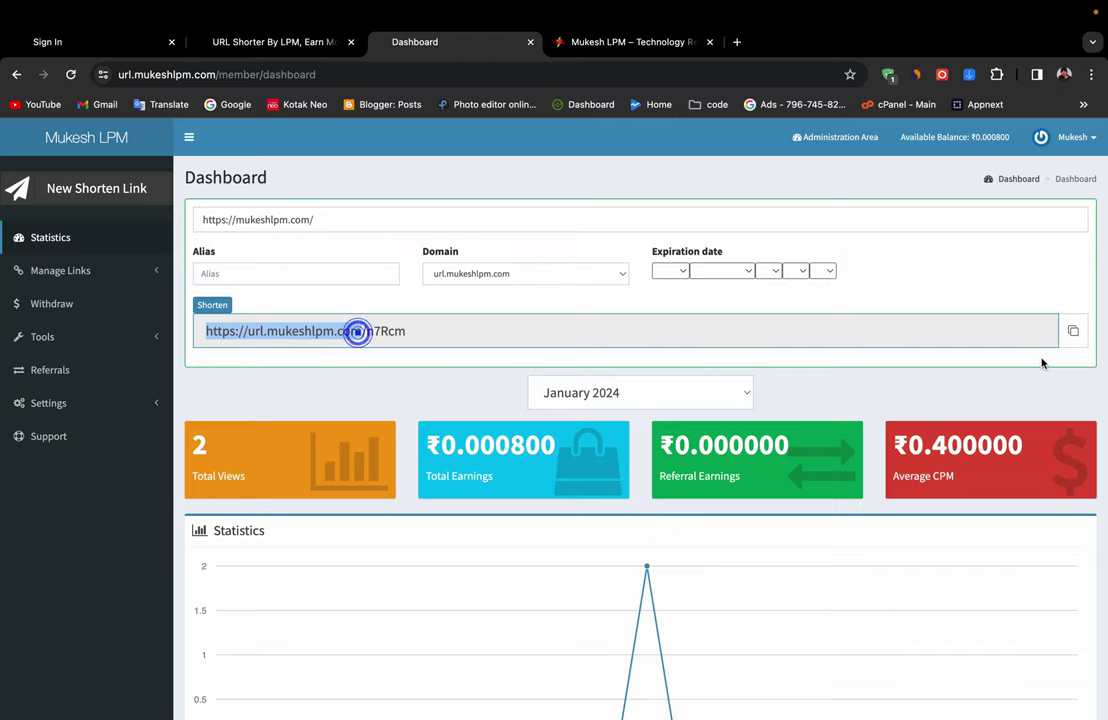
pyautogui.click(1074, 328)
pyautogui.hotkey('ctrl', 'Left')
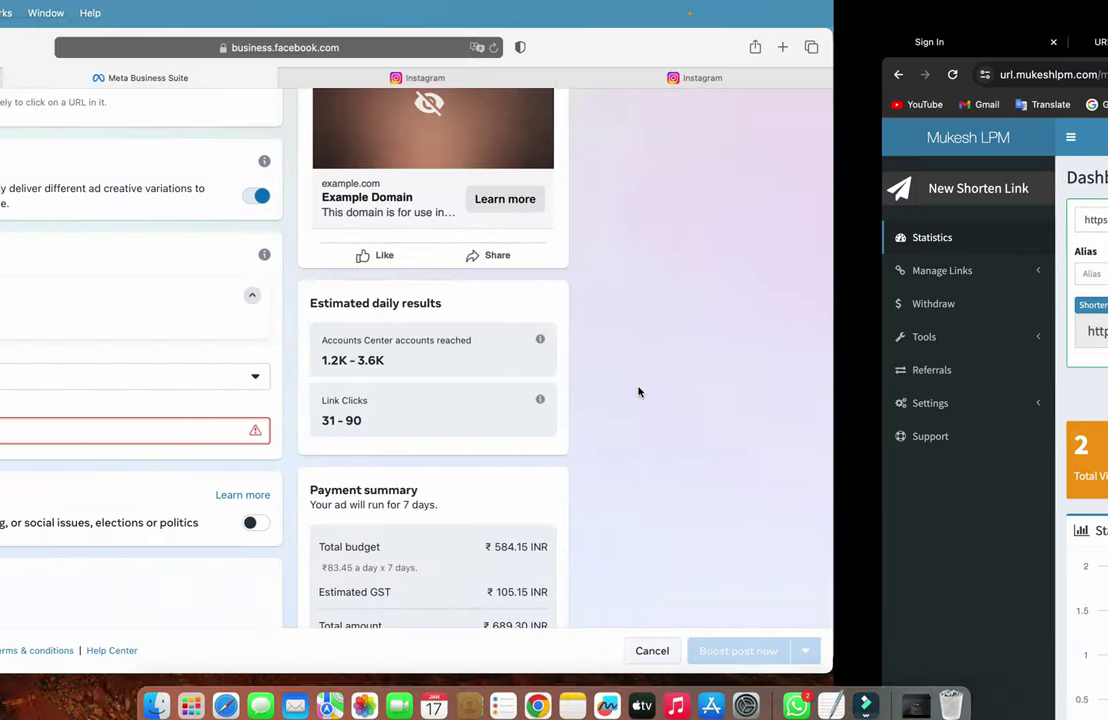
pyautogui.click(333, 431)
pyautogui.press('super+v')
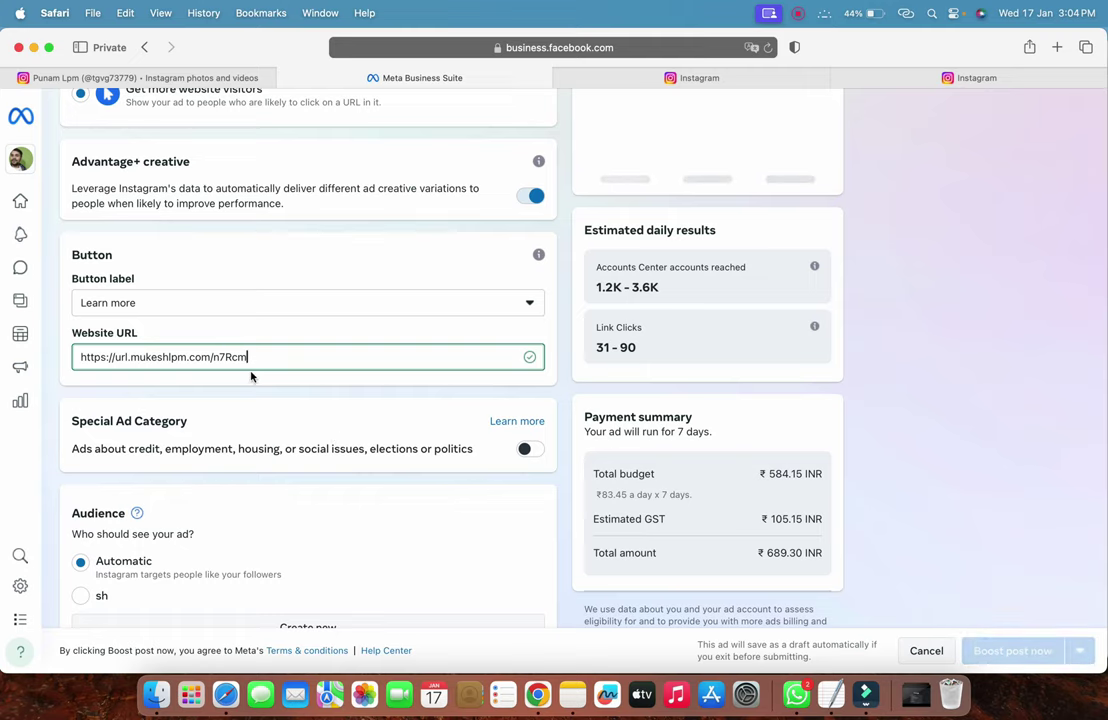
pyautogui.hotkey('ctrl', 'Right')
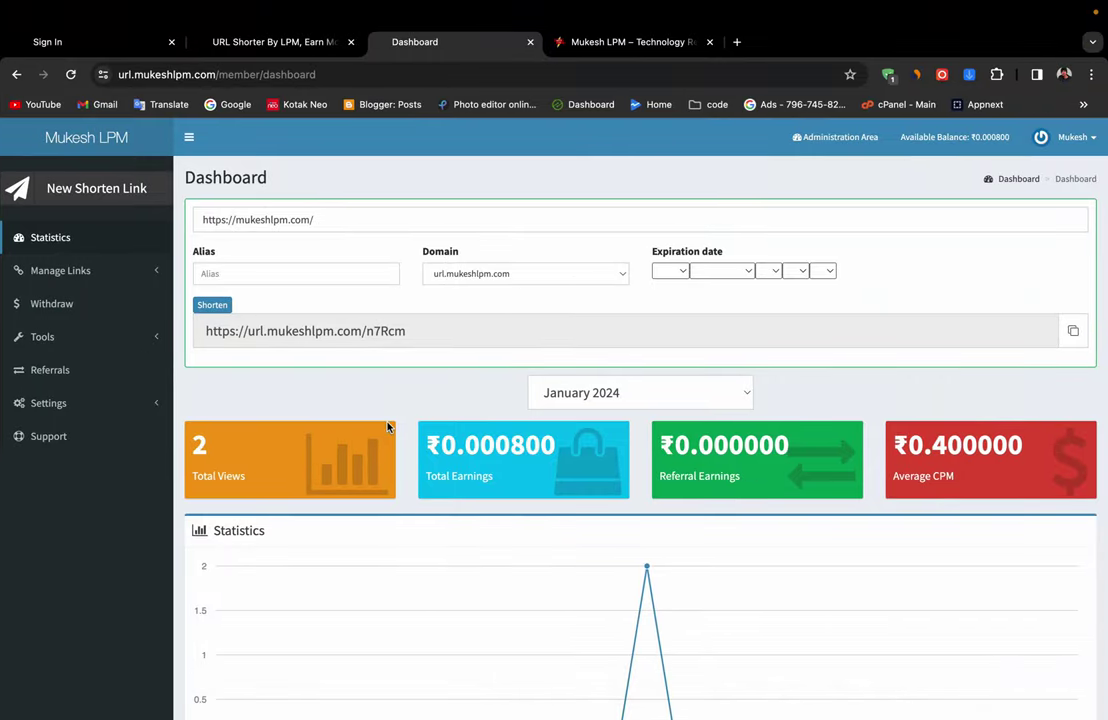
pyautogui.hotkey('ctrl', 'Left')
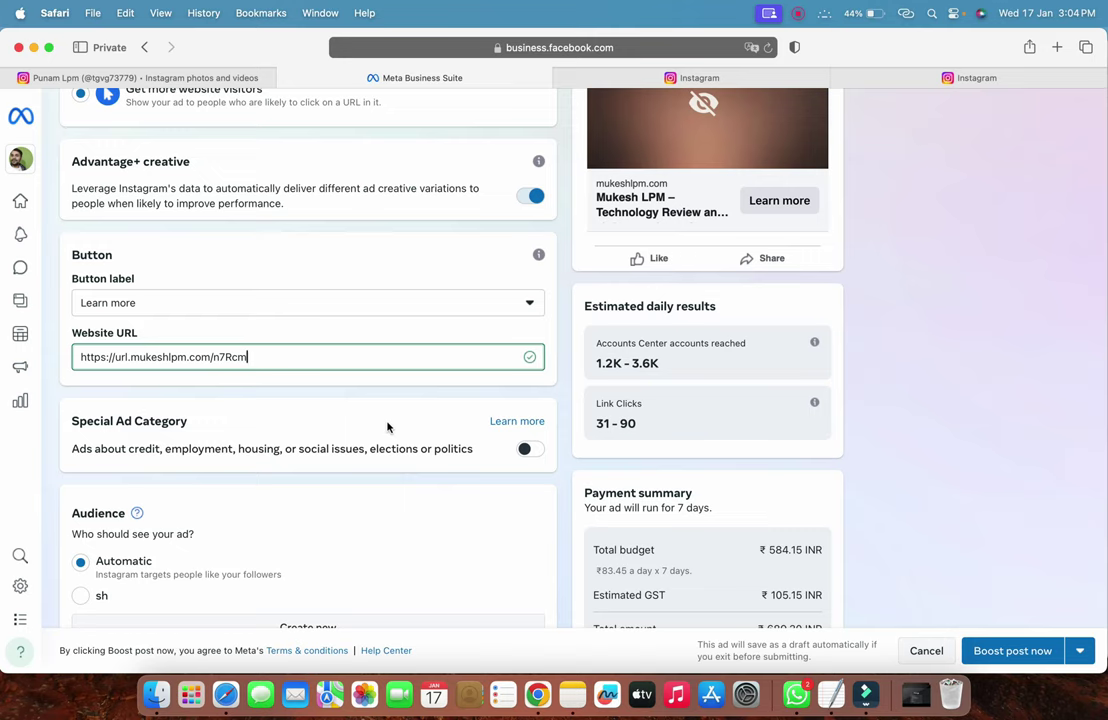
# Create a new ad audience named "all" and lower its minimum age to 13
pyautogui.scroll(-3, 388, 427)
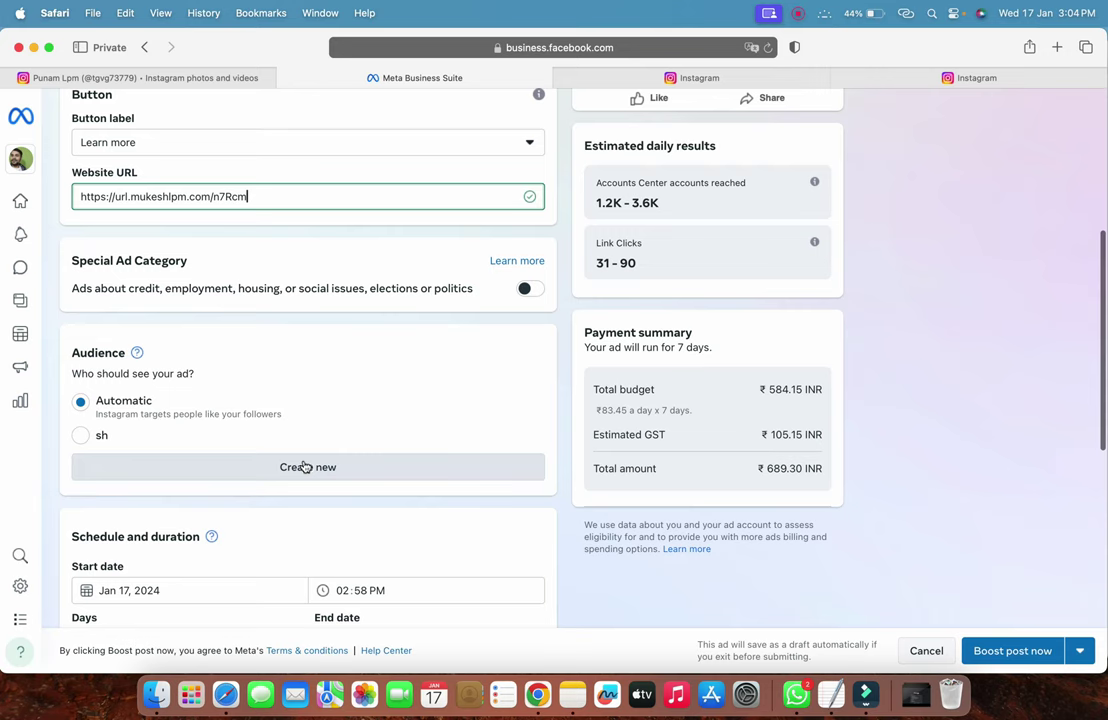
pyautogui.click(301, 470)
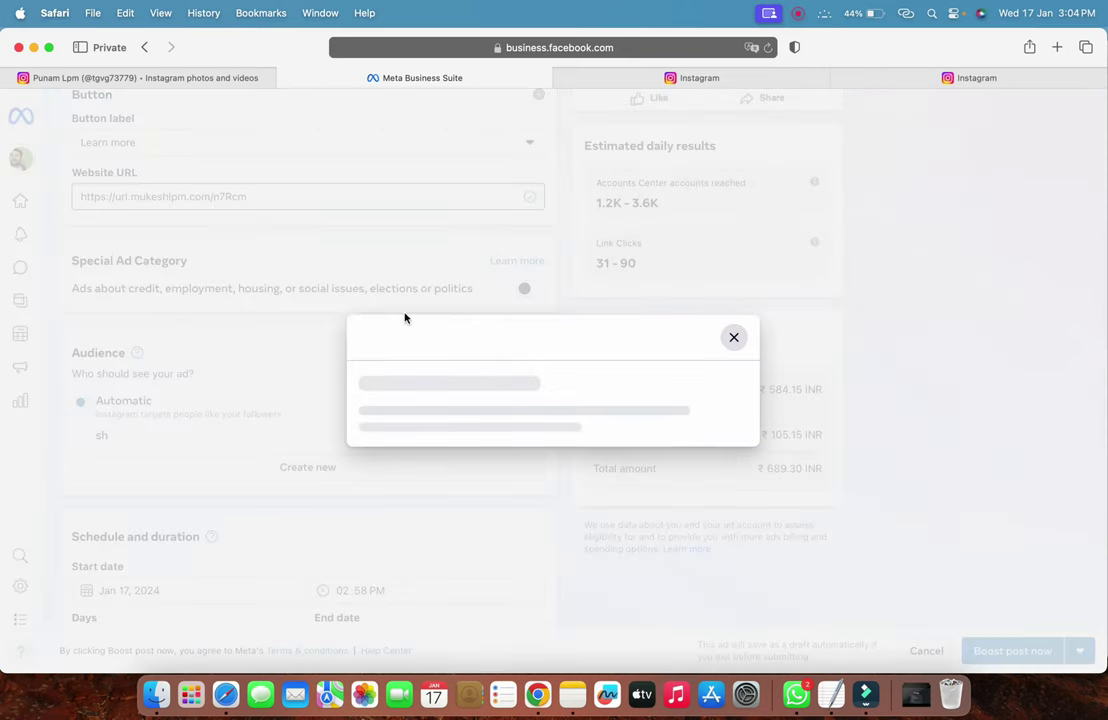
pyautogui.click(374, 257)
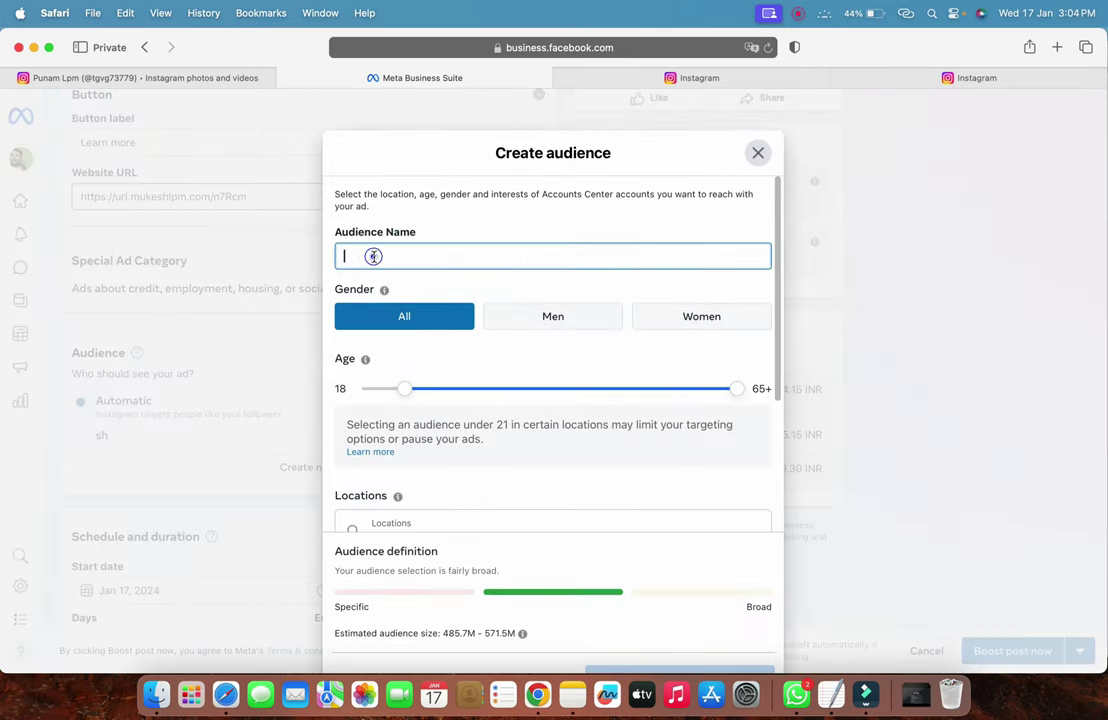
pyautogui.write('all')
pyautogui.scroll(-2, 430, 390)
pyautogui.moveTo(404, 326); pyautogui.dragTo(370, 354)
pyautogui.scroll(-3, 400, 380)
# Add the country United States to the new audience's locations
pyautogui.click(443, 411)
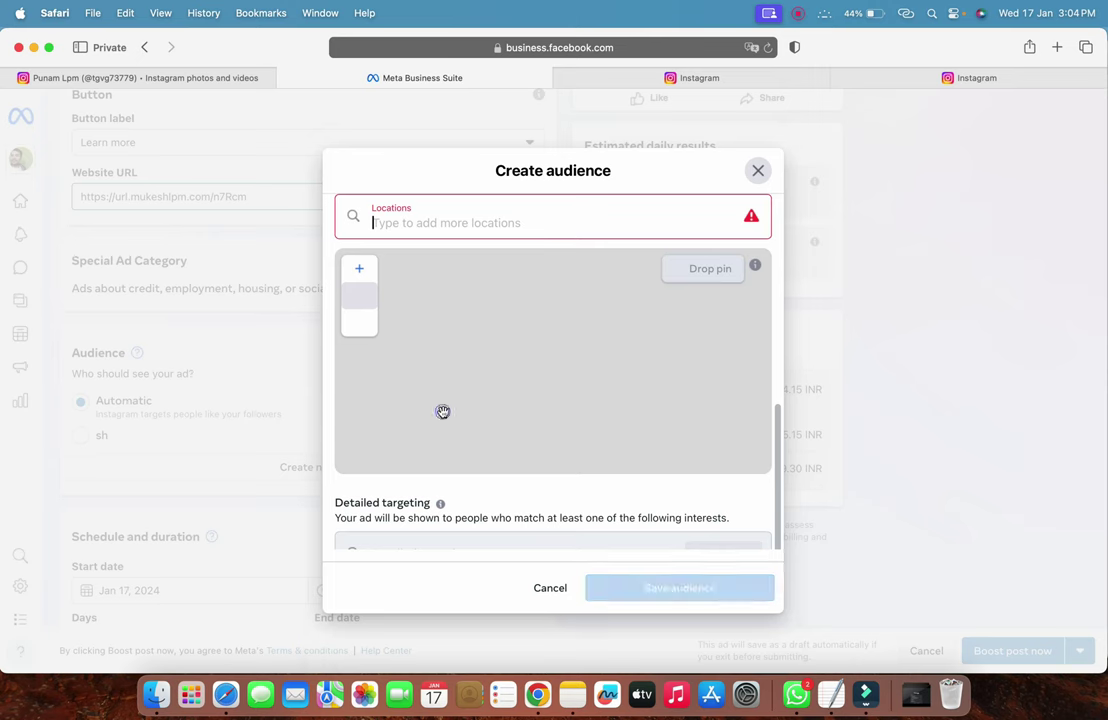
pyautogui.click(406, 212)
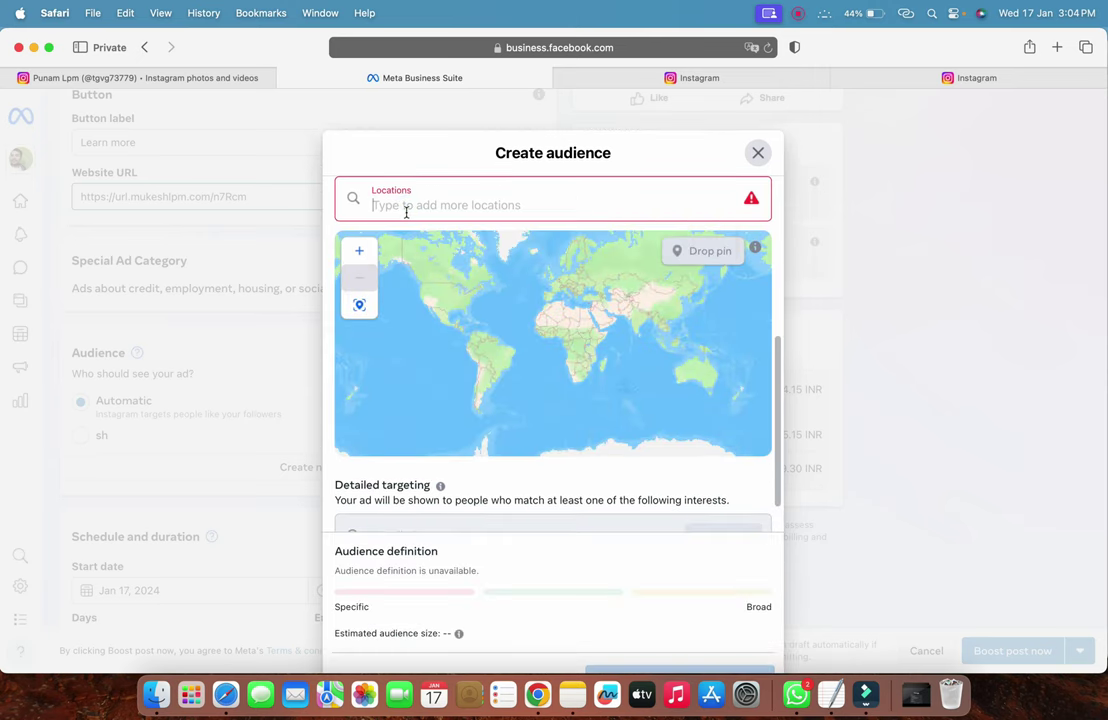
pyautogui.write('ame')
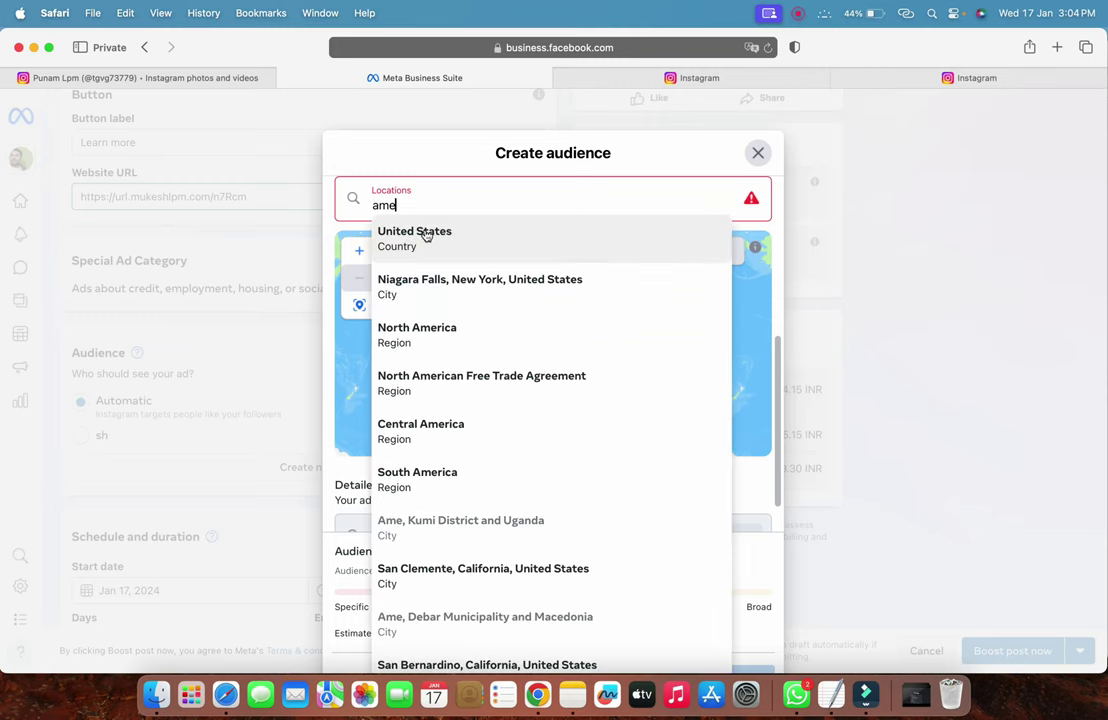
pyautogui.click(425, 232)
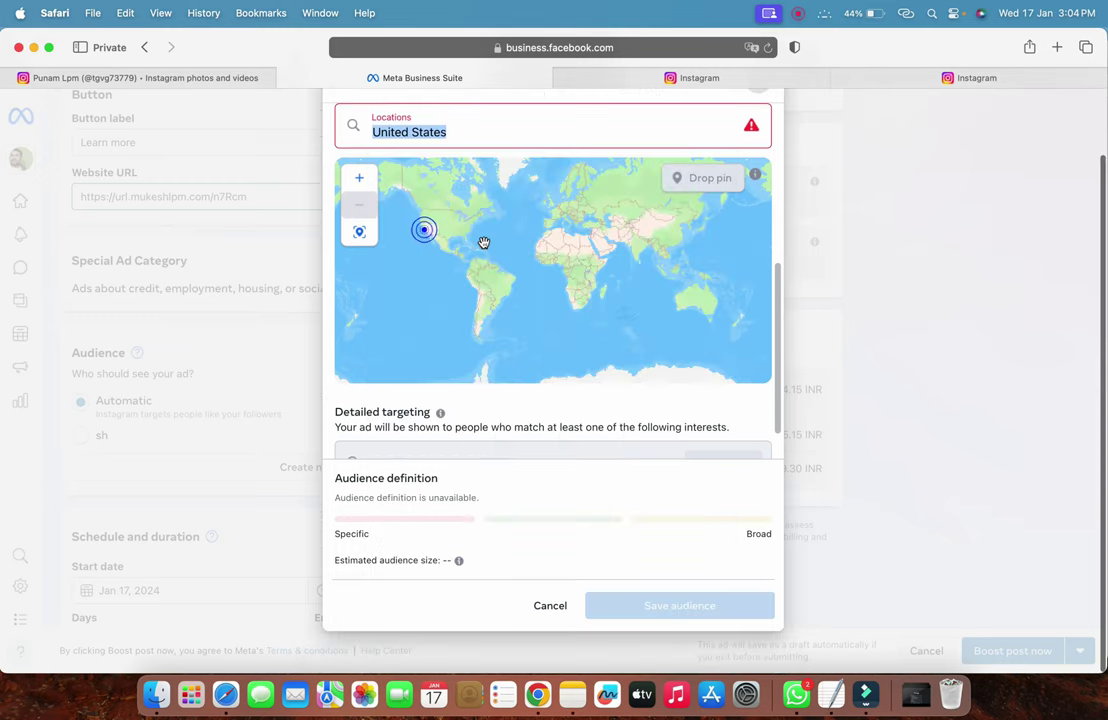
pyautogui.write('austa')
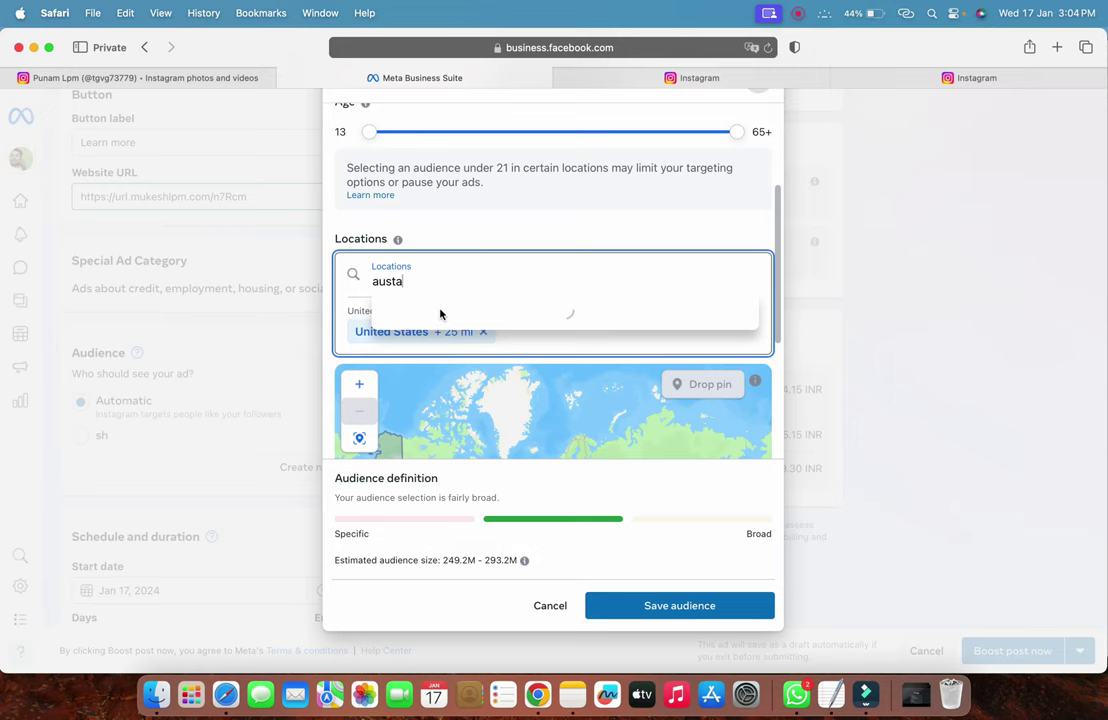
pyautogui.press('BackSpace')
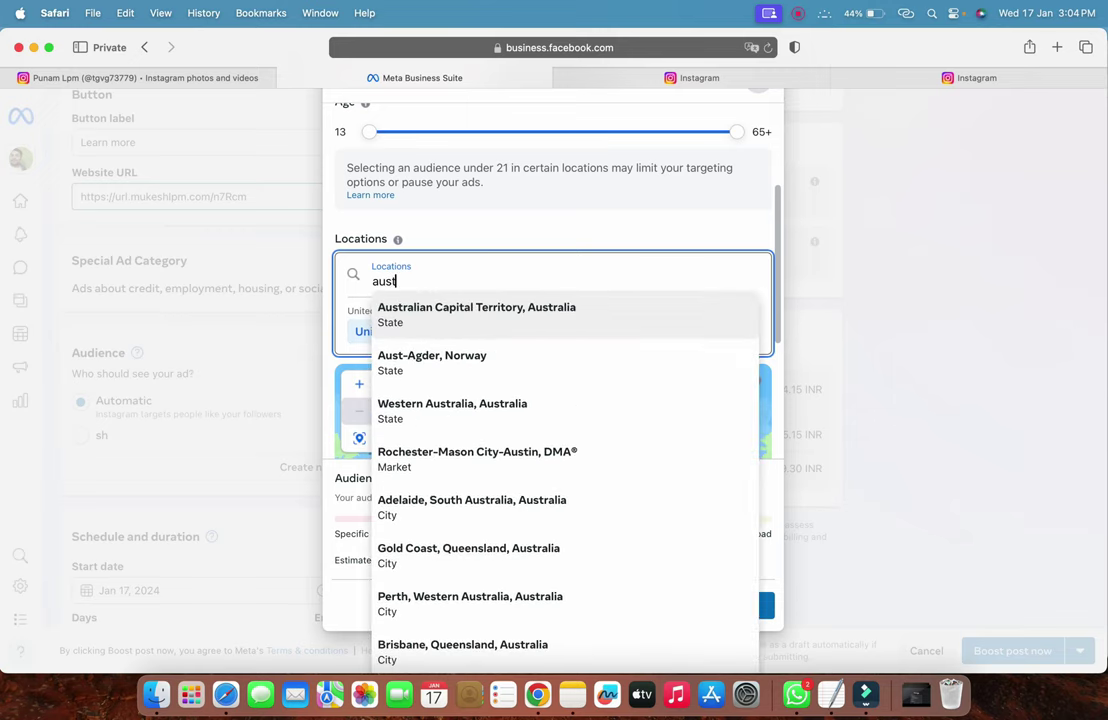
pyautogui.press('BackSpace')
pyautogui.press('BackSpace')
pyautogui.press('BackSpace')
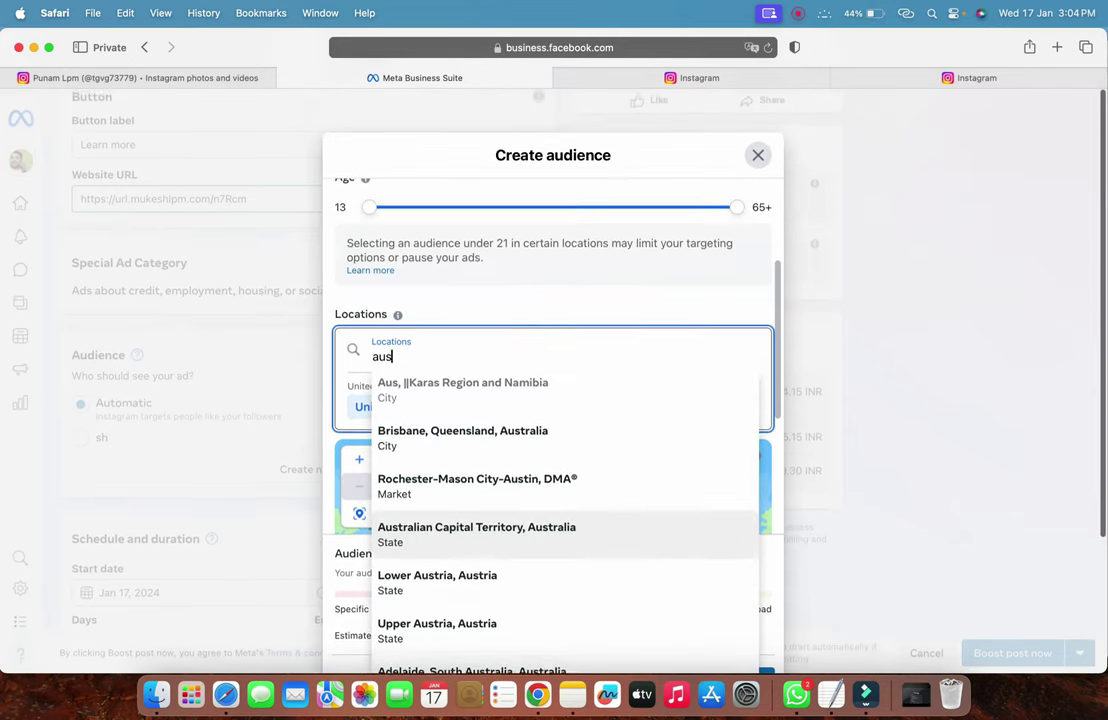
pyautogui.press('BackSpace')
# Add the country United Kingdom to the audience's locations and save the audience
pyautogui.write('un')
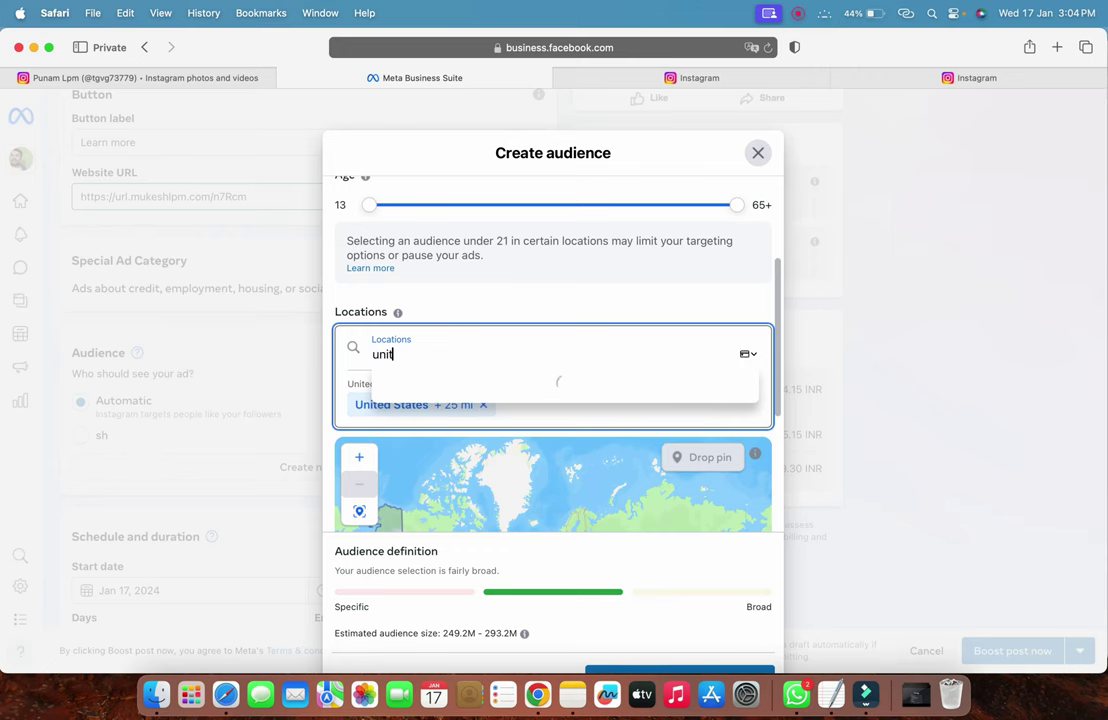
pyautogui.write('it')
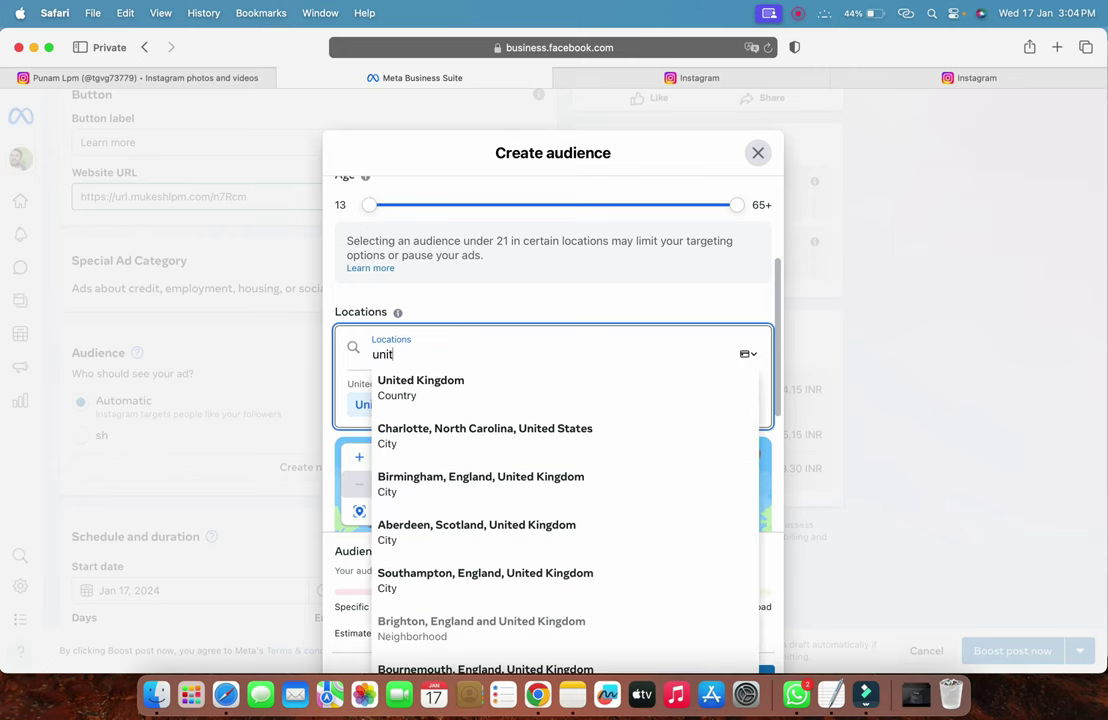
pyautogui.click(455, 388)
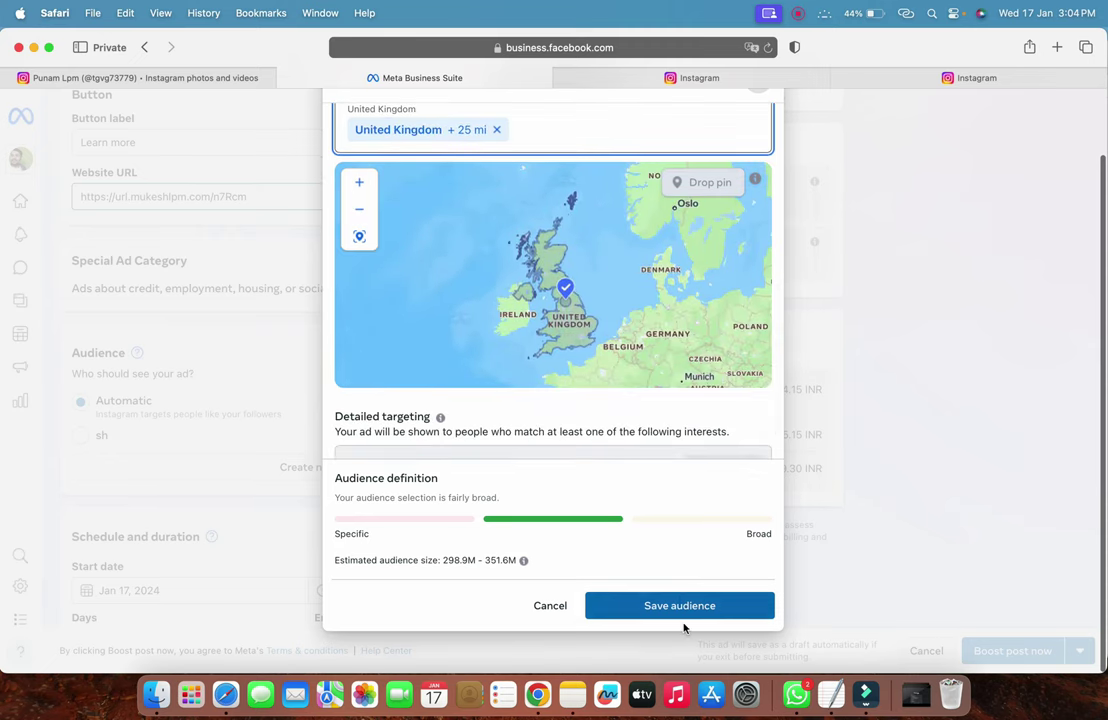
pyautogui.click(675, 615)
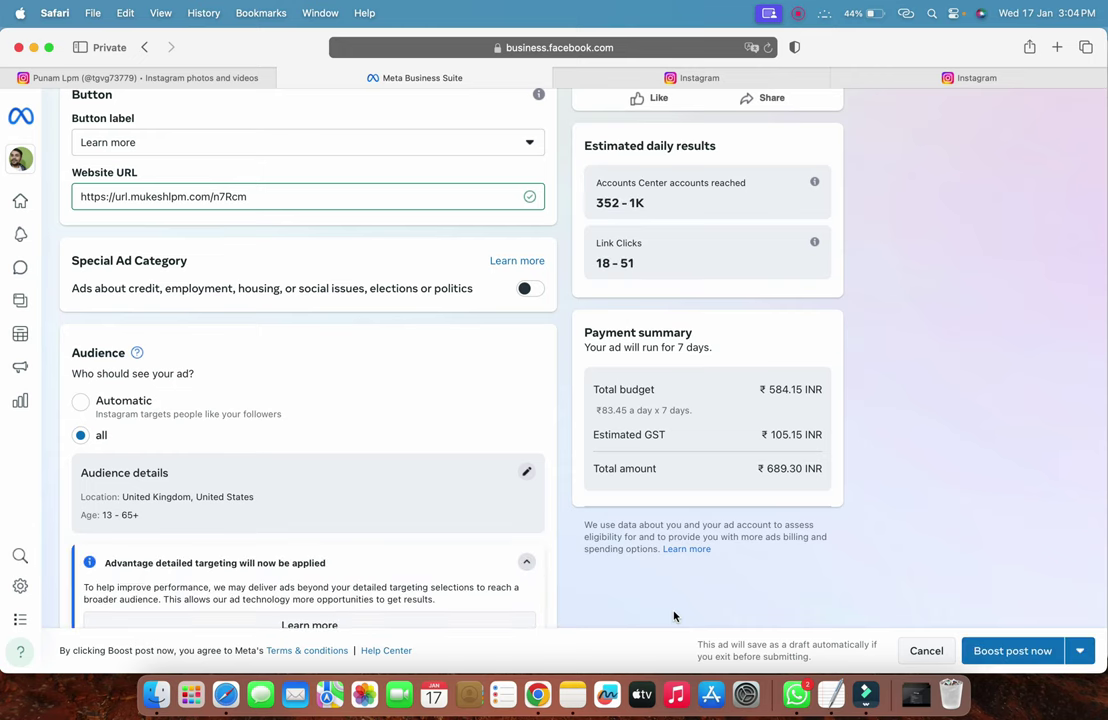
# Set the ad's duration to 11 days
pyautogui.scroll(-2, 674, 616)
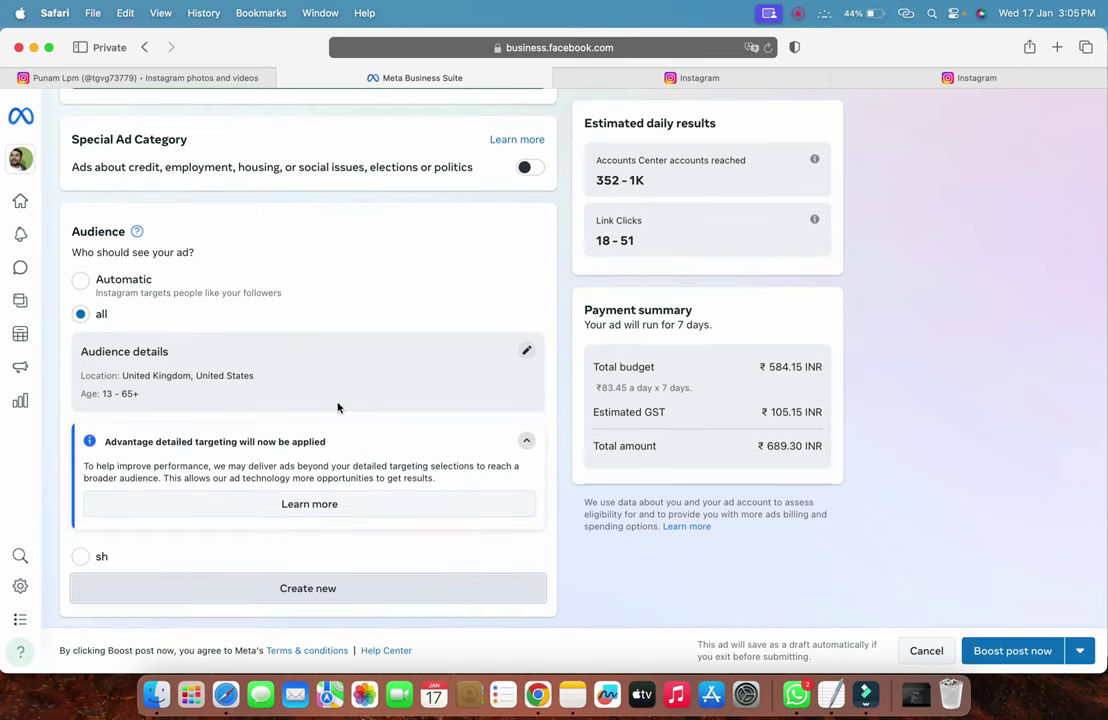
pyautogui.scroll(-7, 338, 407)
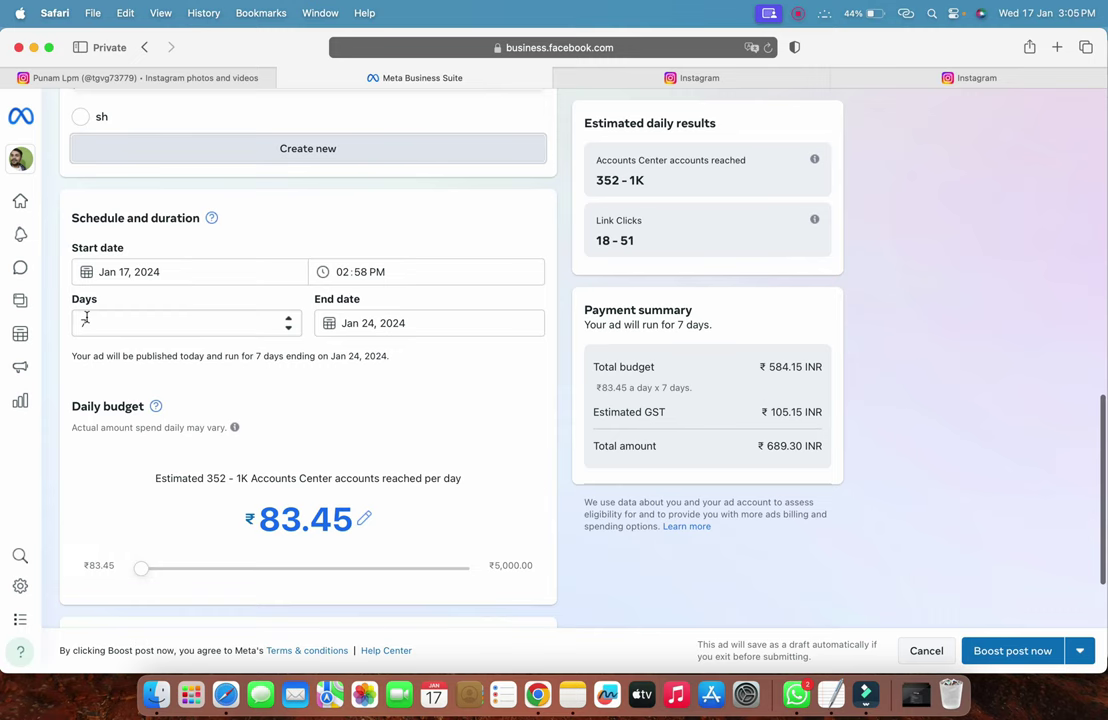
pyautogui.click(104, 323)
pyautogui.press('BackSpace')
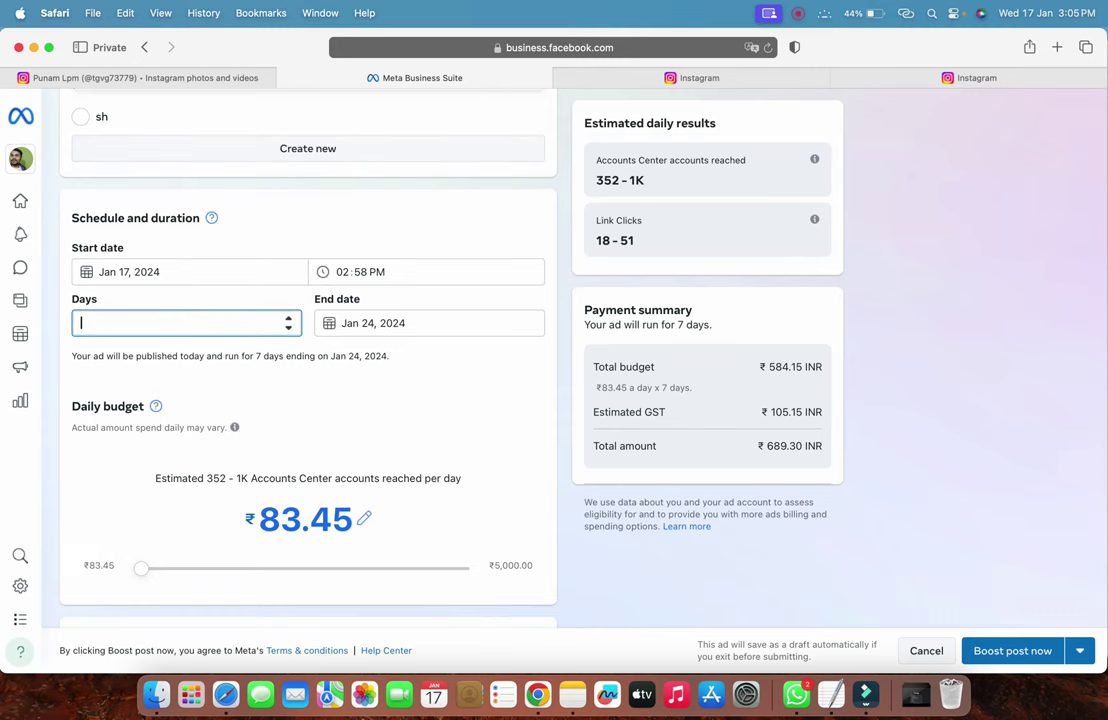
pyautogui.write('11')
# Raise the ad's daily budget to ₹800.00
pyautogui.scroll(-1, 262, 420)
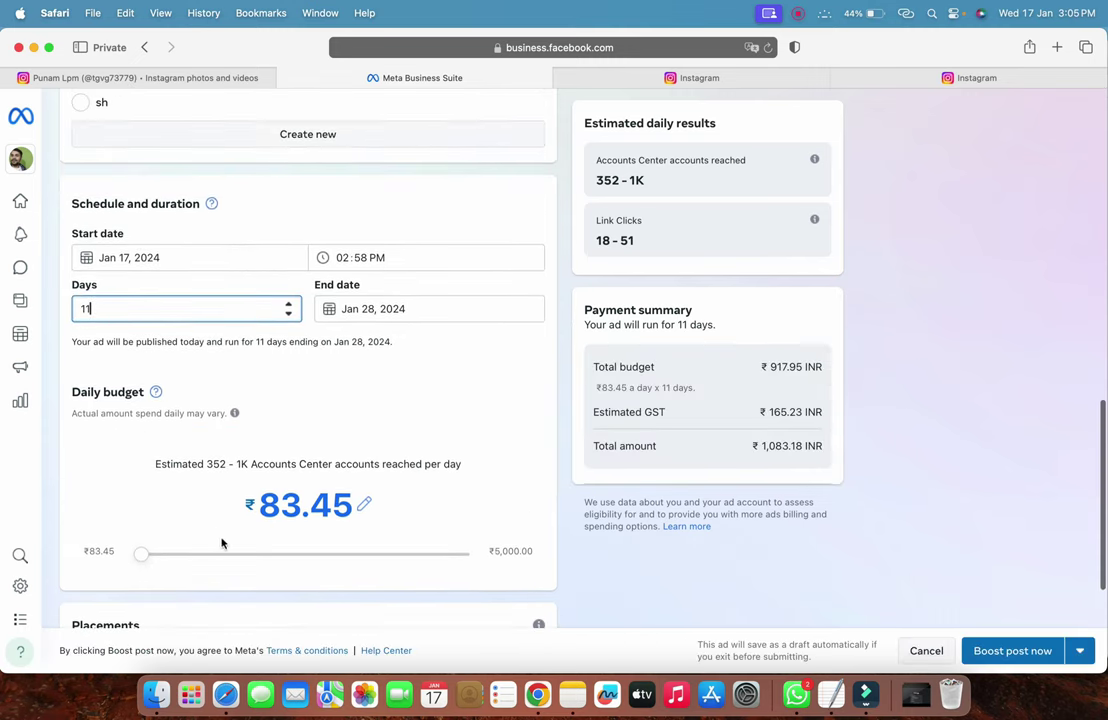
pyautogui.moveTo(361, 558); pyautogui.dragTo(413, 559)
pyautogui.scroll(-2, 425, 555)
pyautogui.scroll(2, 361, 437)
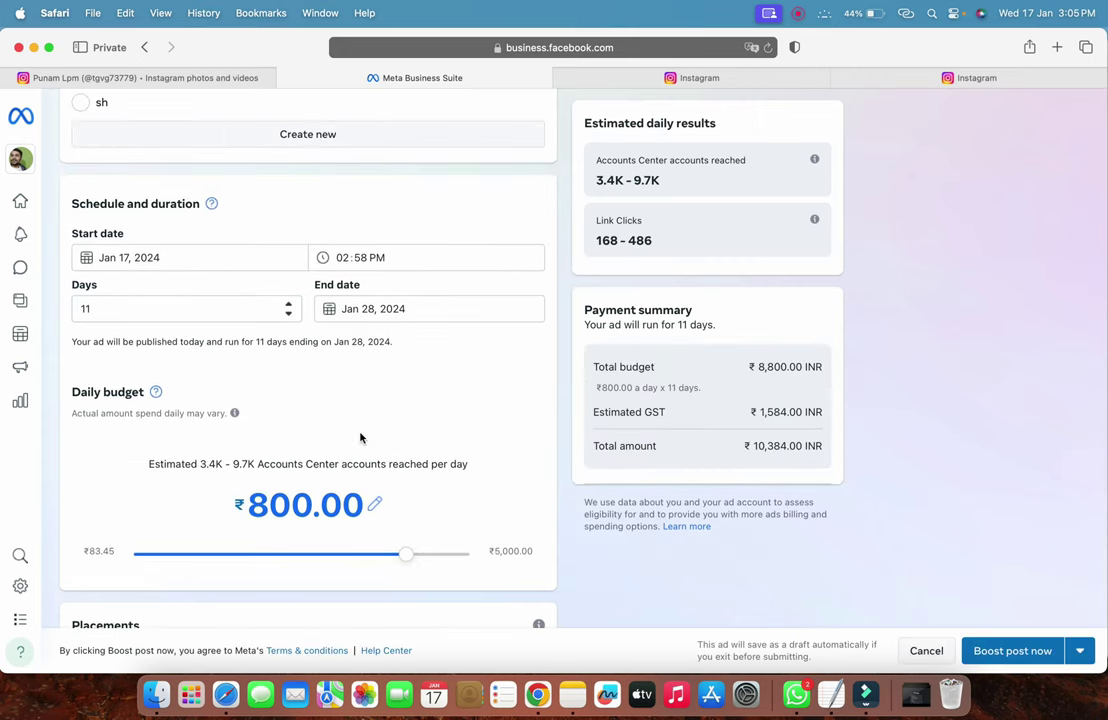
# Review the ad's audience, schedule, budget, placements and payment method, and submit the post for boosting
pyautogui.scroll(-4, 450, 440)
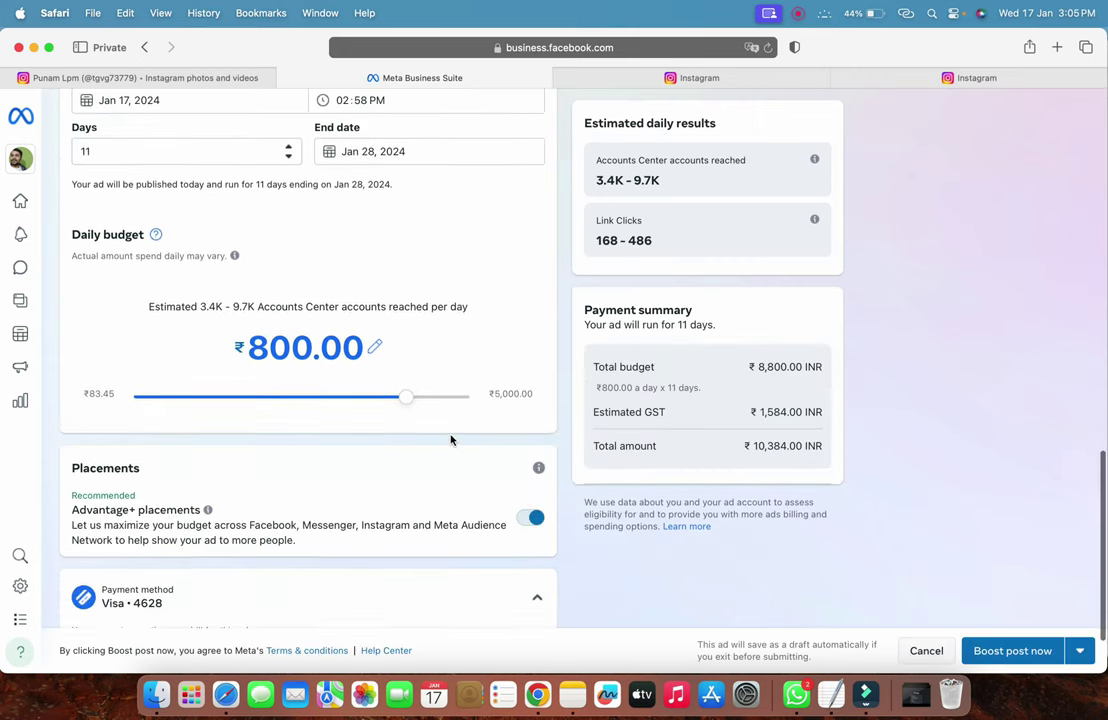
pyautogui.scroll(7, 450, 440)
pyautogui.scroll(10, 450, 440)
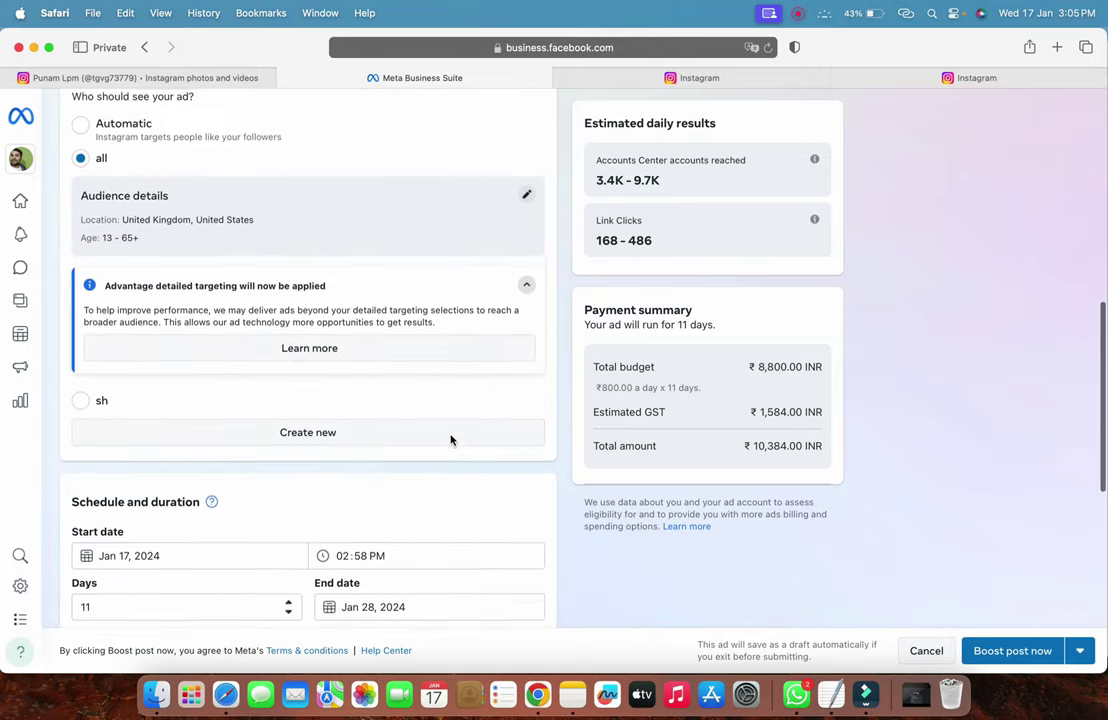
pyautogui.scroll(-6, 450, 440)
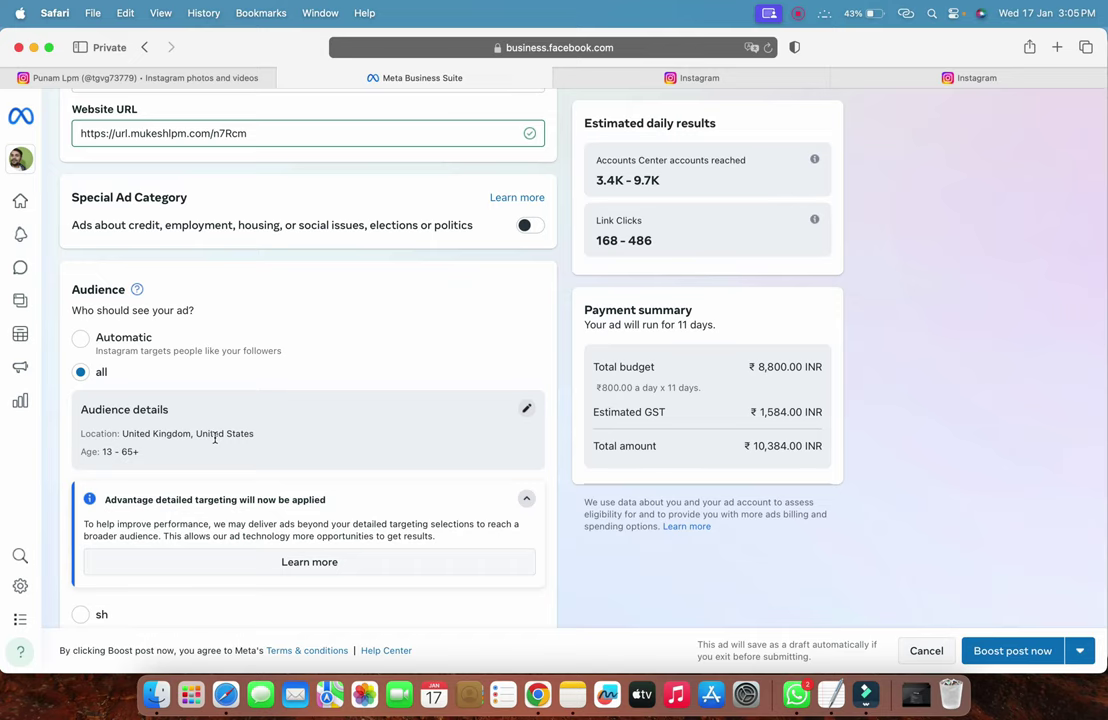
pyautogui.scroll(-10, 300, 470)
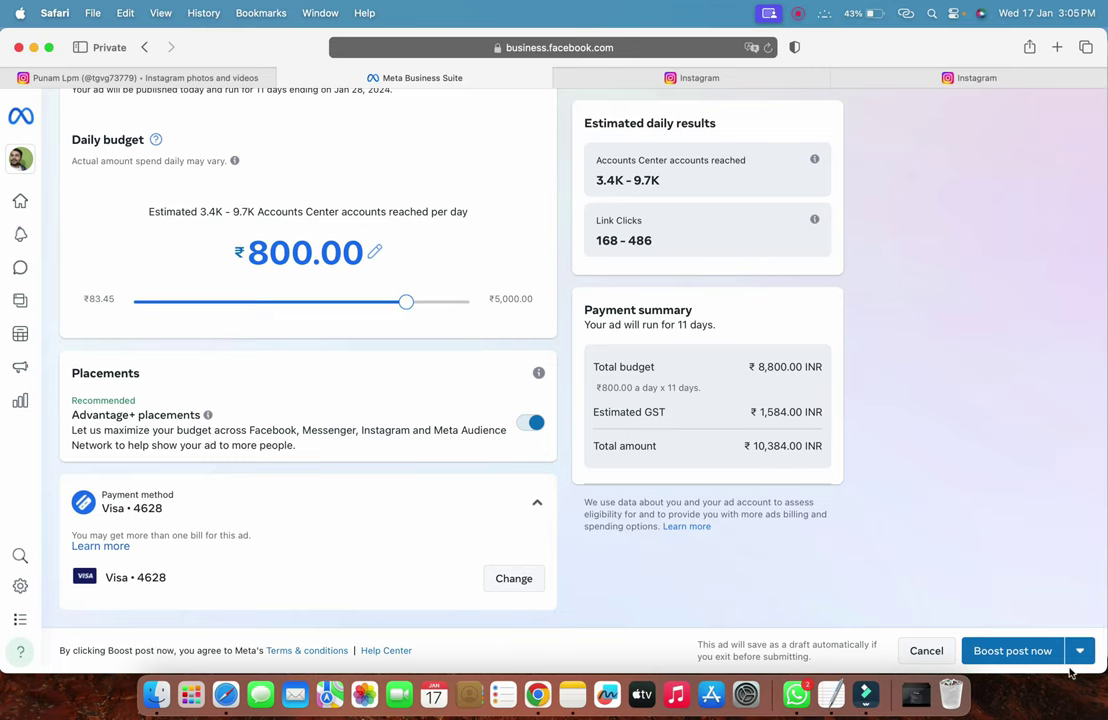
pyautogui.click(1013, 653)
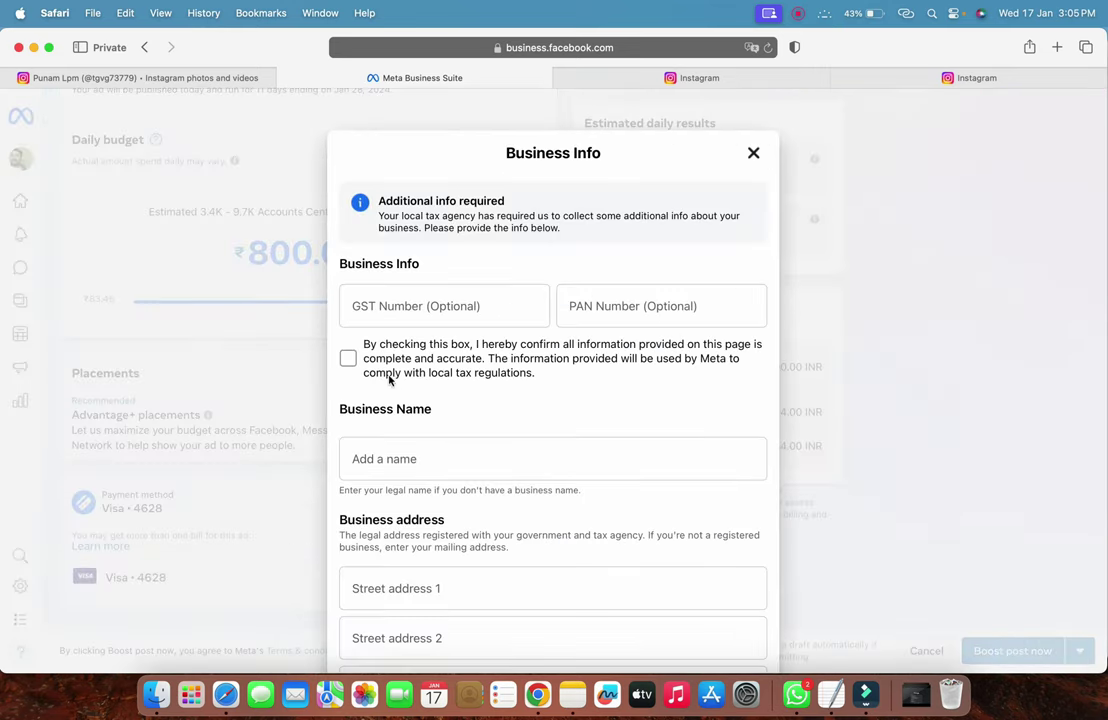
# Confirm the business info's accuracy, choose the ad purpose and state, save the form and go to the ads overview
pyautogui.click(346, 355)
pyautogui.scroll(-5, 520, 430)
pyautogui.click(403, 514)
pyautogui.click(466, 379)
pyautogui.scroll(-10, 445, 520)
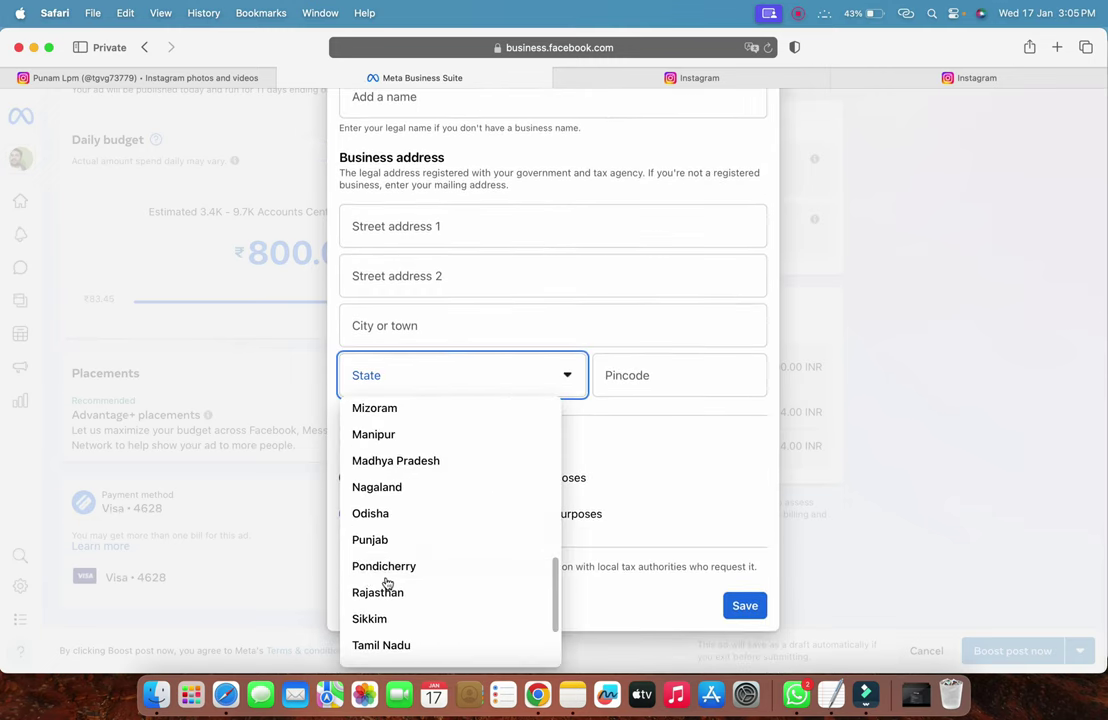
pyautogui.click(400, 566)
pyautogui.click(744, 607)
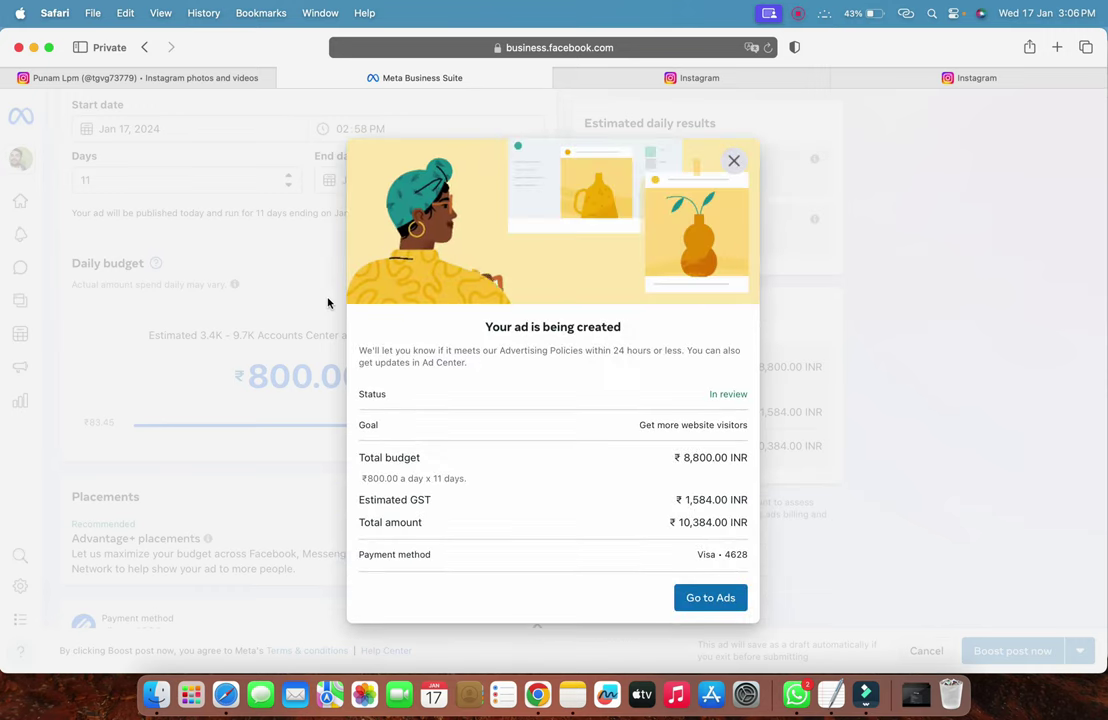
pyautogui.click(724, 606)
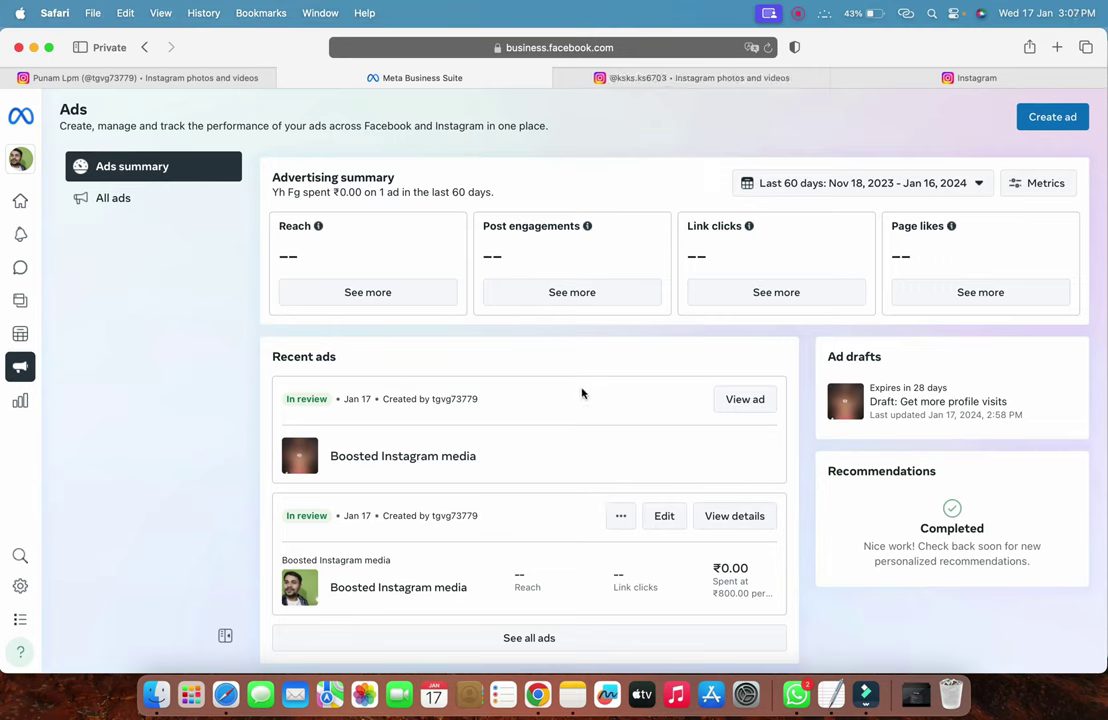
# Switch to the other Instagram account's profile and view its existing post
pyautogui.click(676, 79)
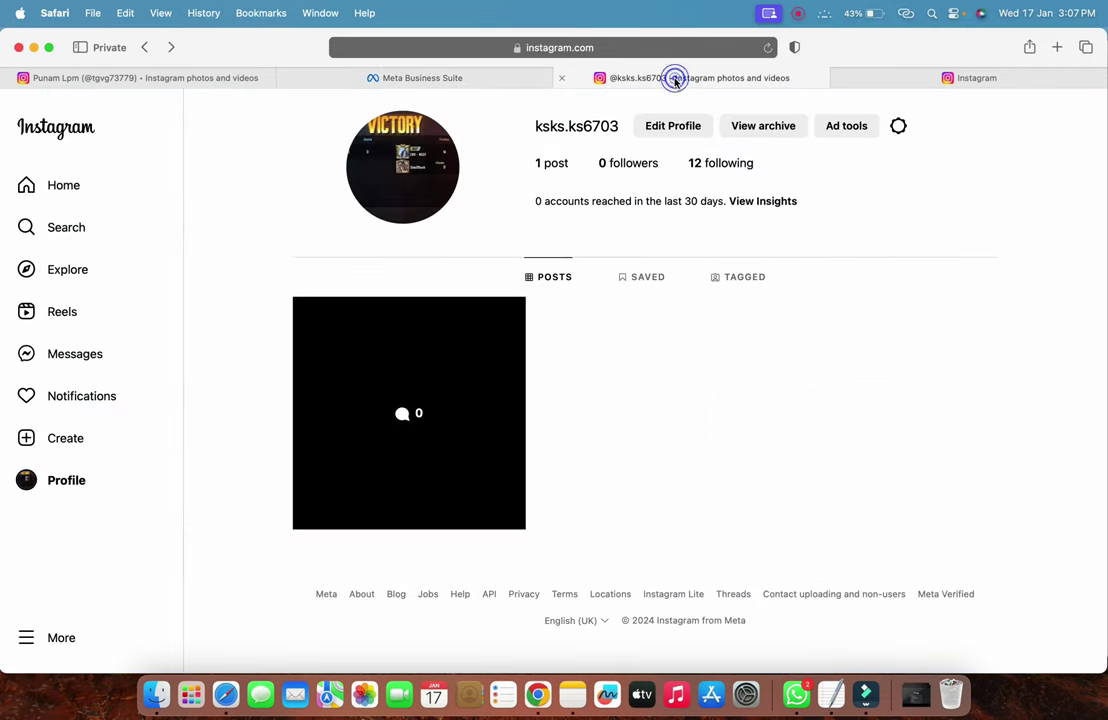
pyautogui.click(457, 362)
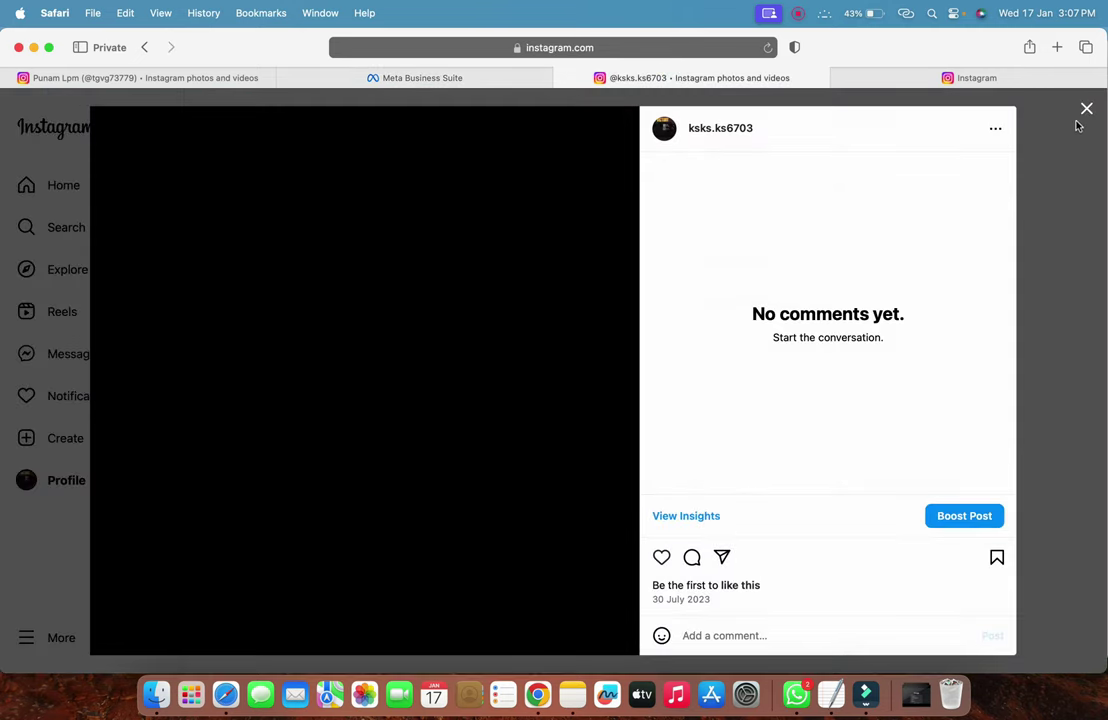
pyautogui.click(1087, 113)
pyautogui.click(91, 441)
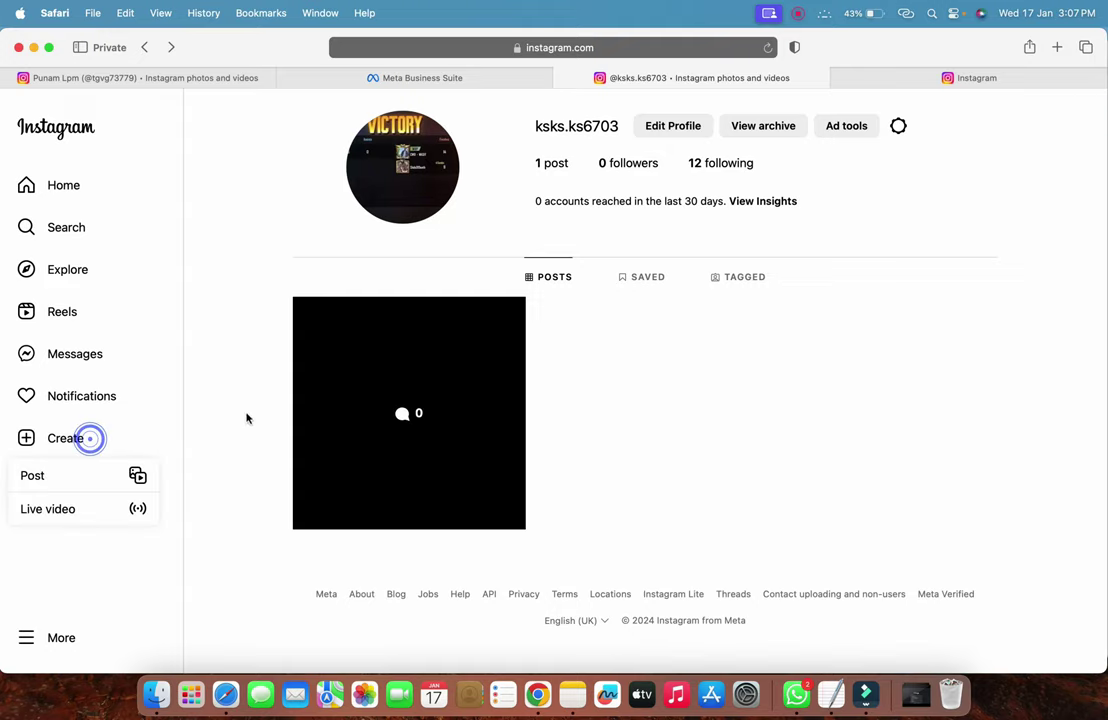
pyautogui.click(118, 481)
pyautogui.click(544, 443)
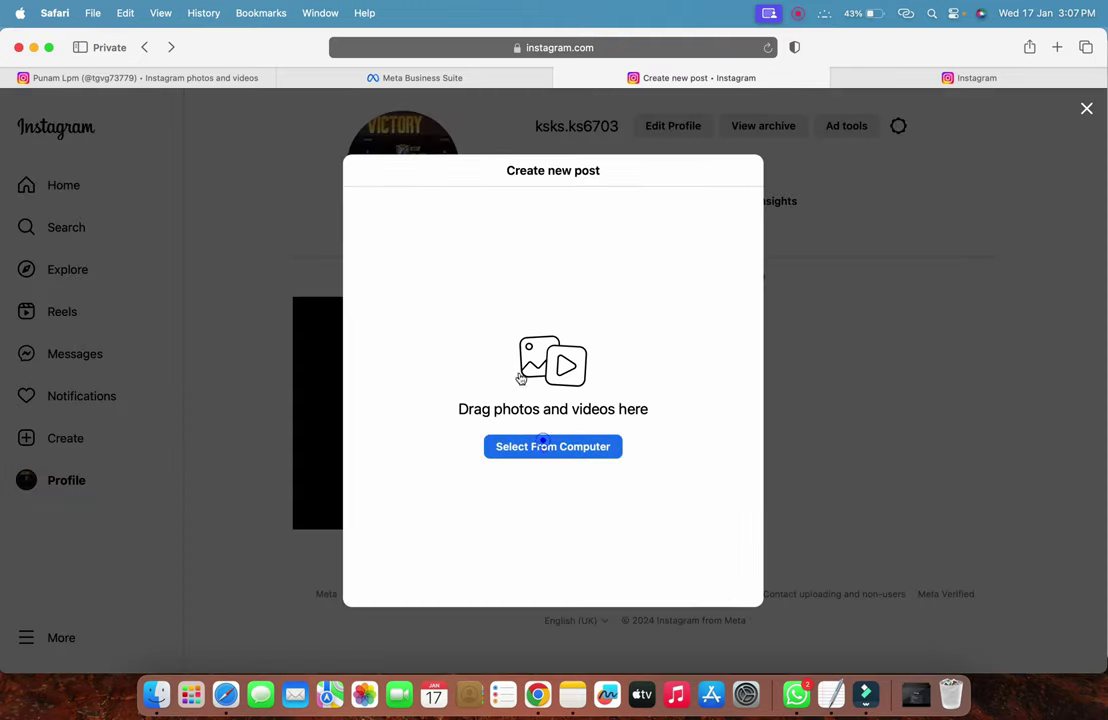
pyautogui.scroll(-5, 537, 360)
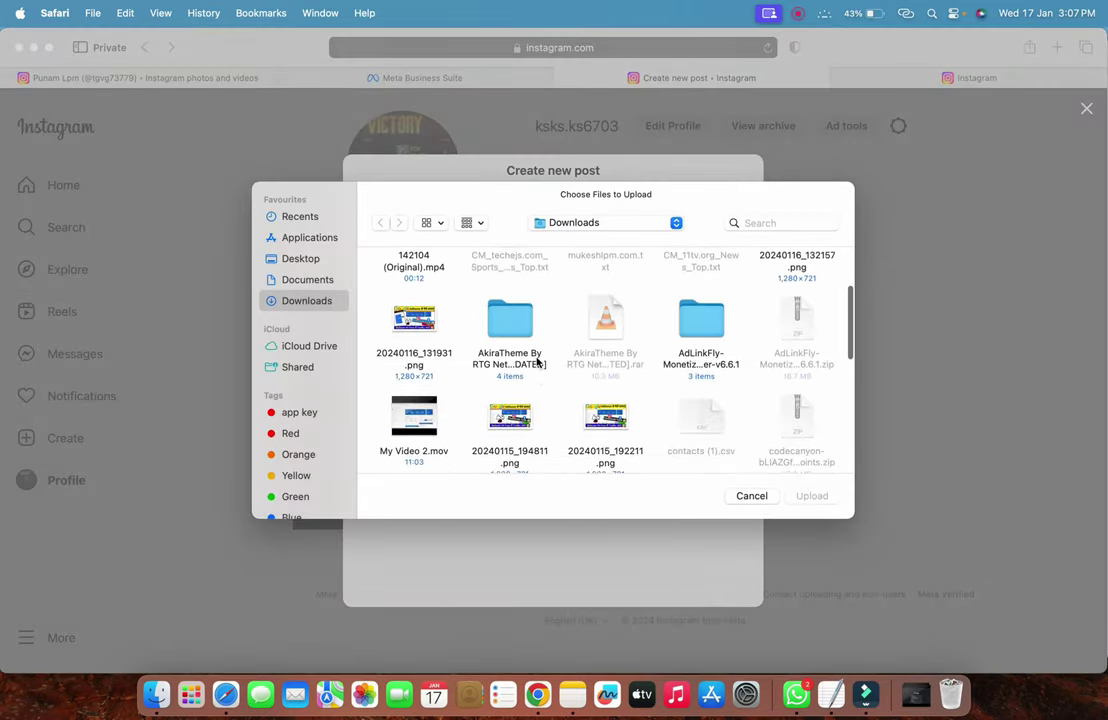
pyautogui.scroll(-8, 537, 362)
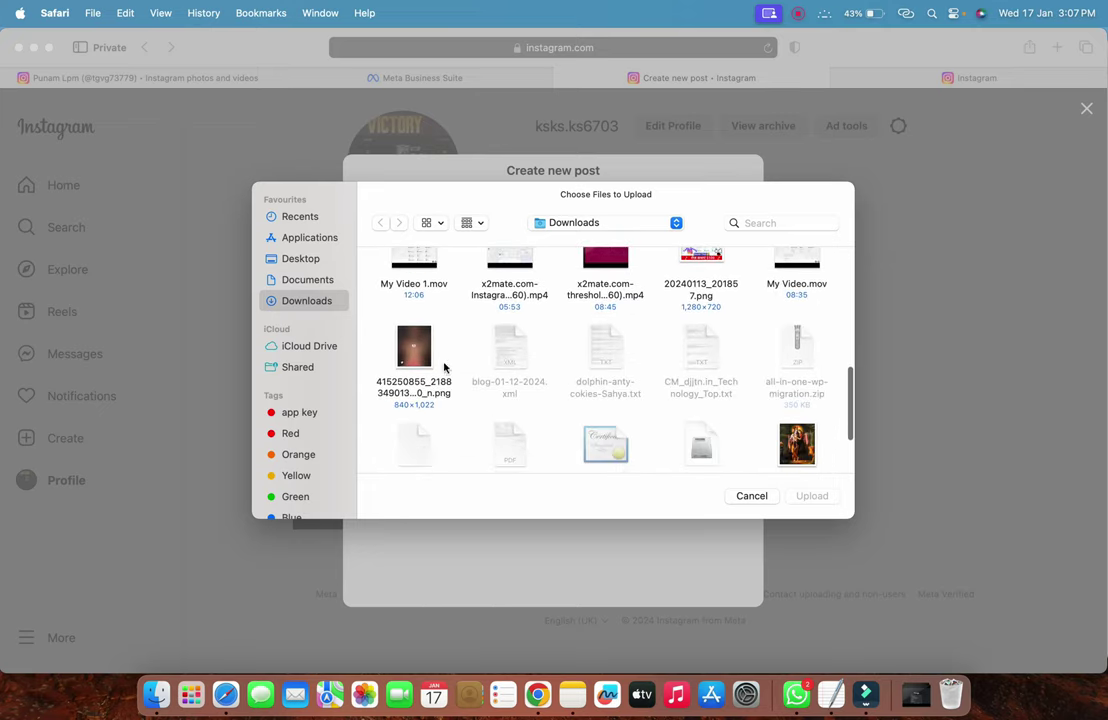
pyautogui.click(383, 360)
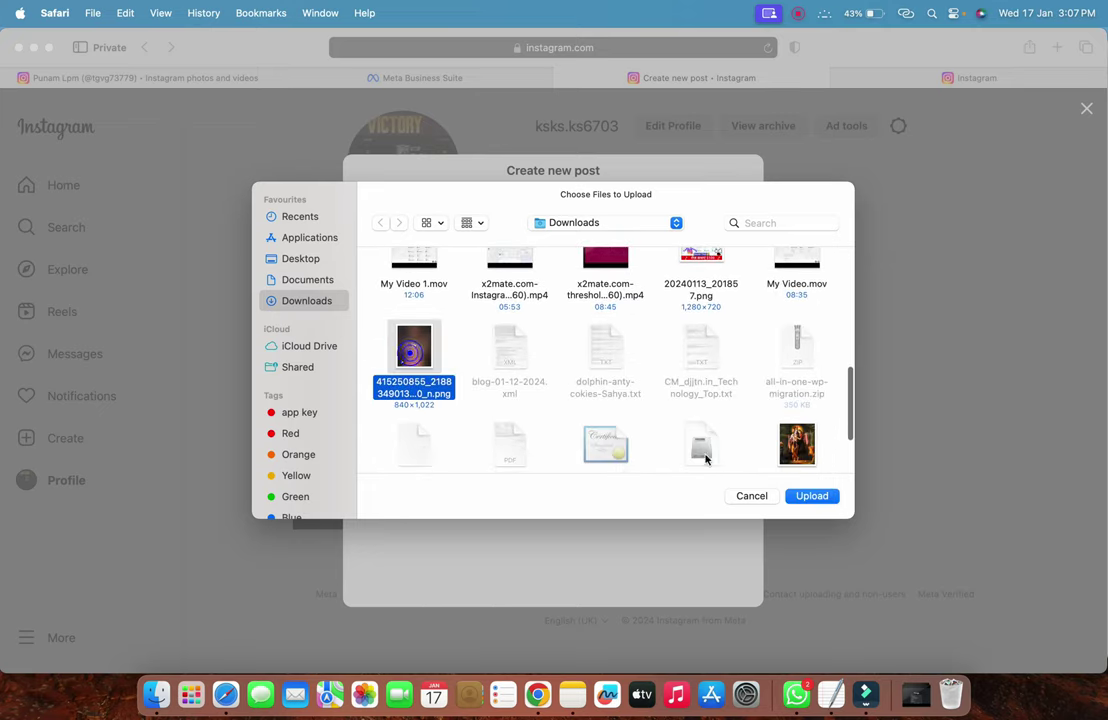
pyautogui.click(810, 497)
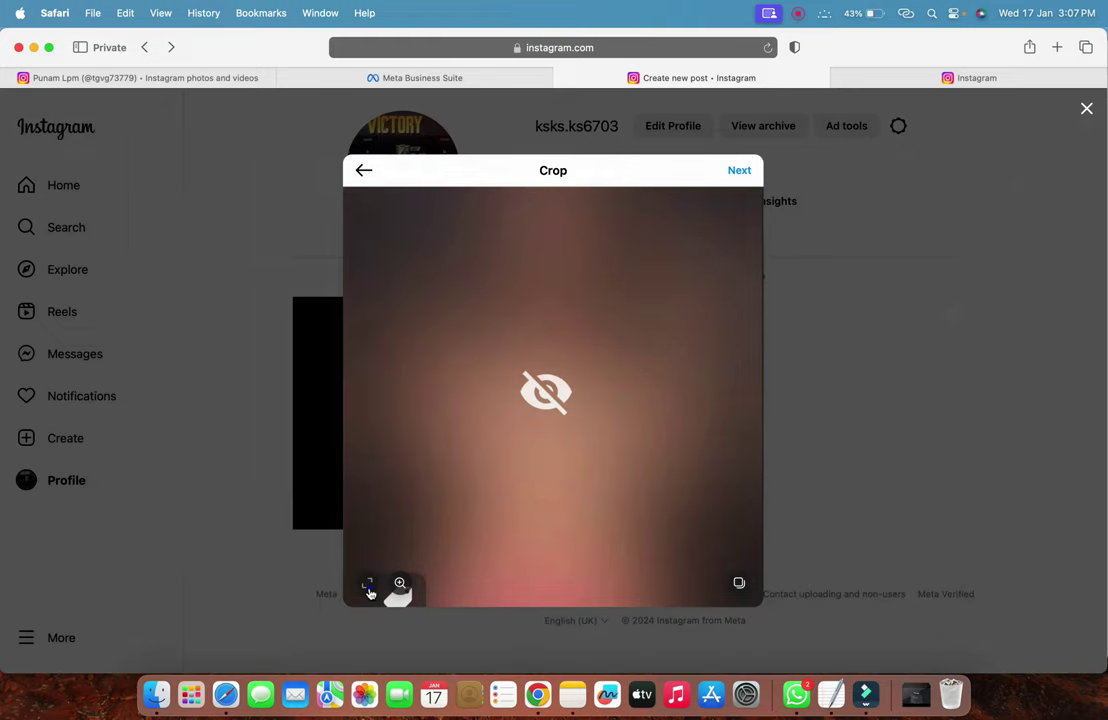
# Set the image's crop to Original, keep the Original filter, share the post and close the sharing dialog
pyautogui.click(367, 584)
pyautogui.click(372, 434)
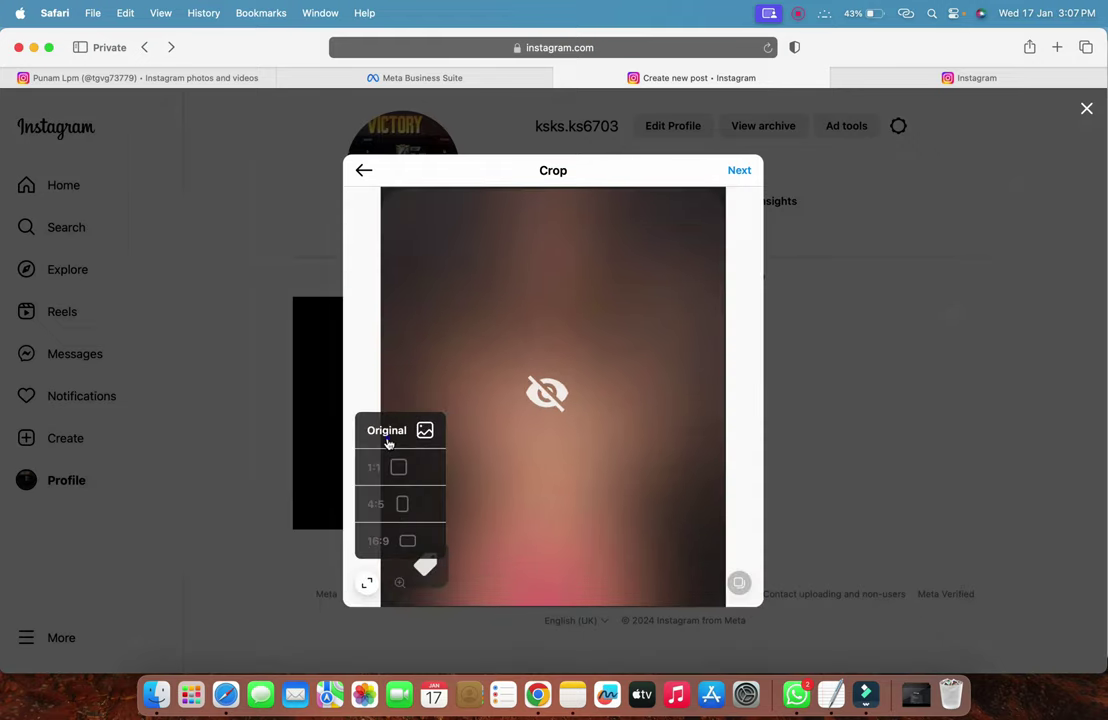
pyautogui.click(740, 174)
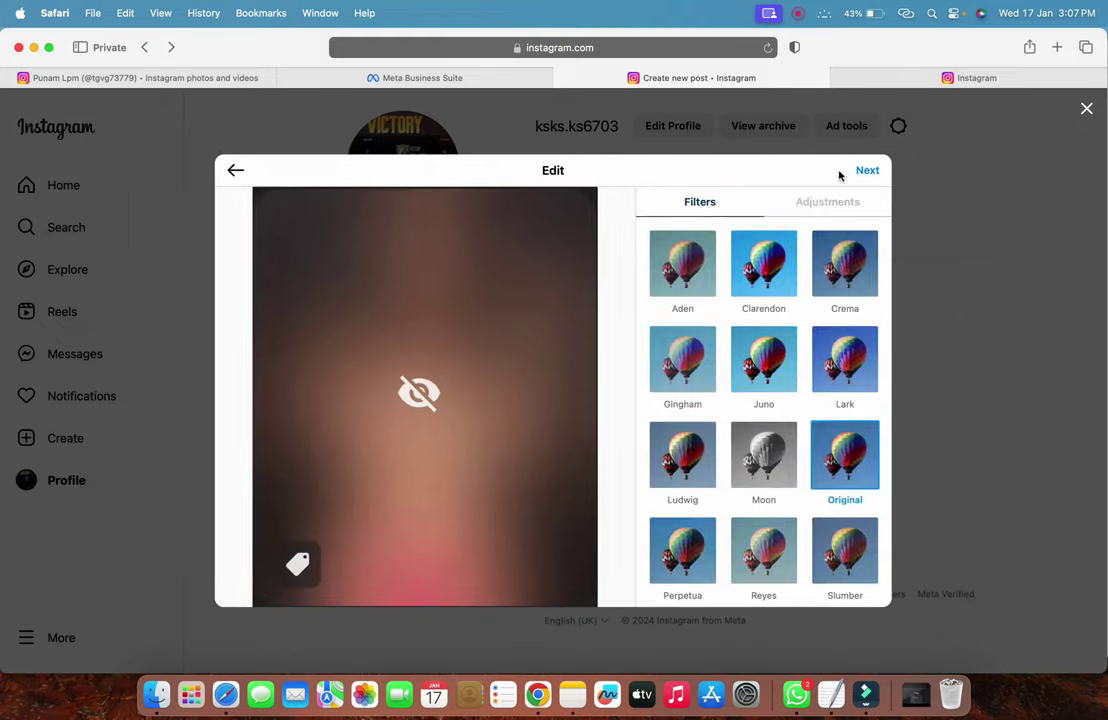
pyautogui.click(860, 176)
pyautogui.click(862, 172)
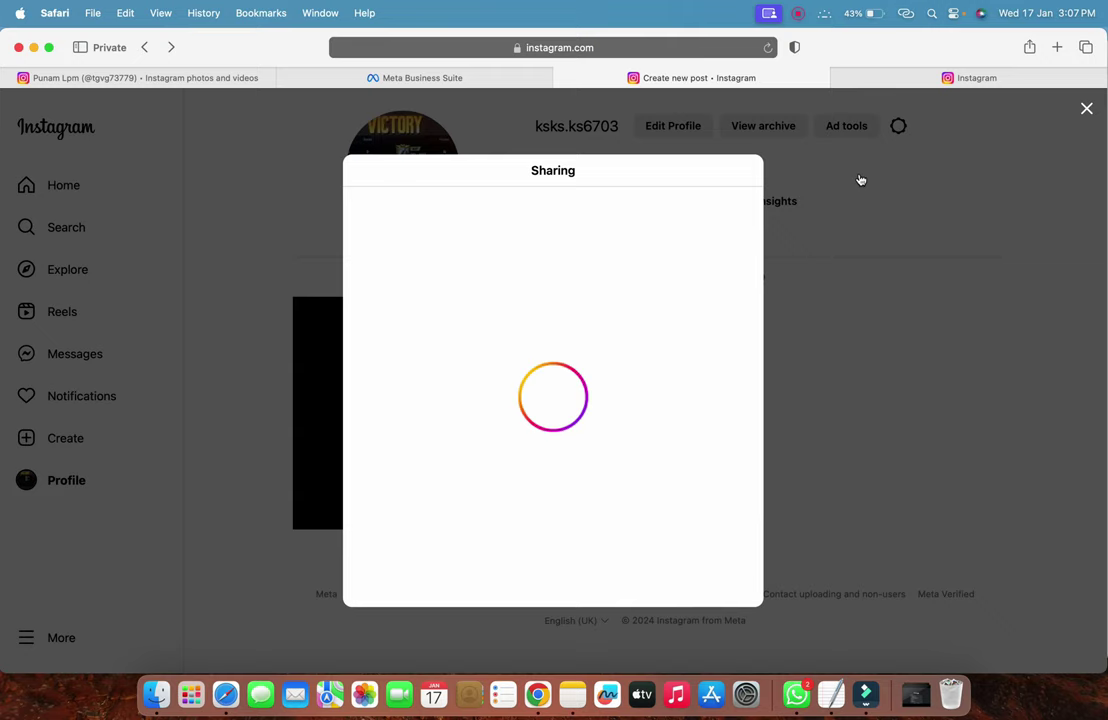
pyautogui.click(1086, 108)
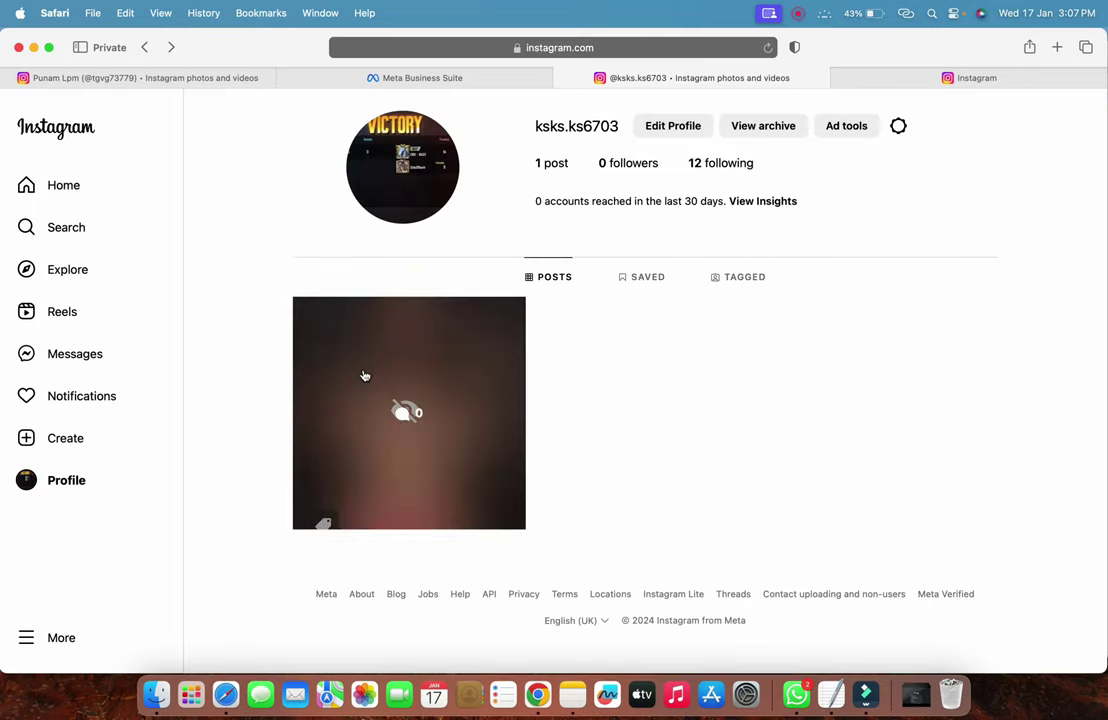
# Open the newly shared post, start boosting it and choose the boost method to reach the ad setup
pyautogui.click(365, 376)
pyautogui.click(914, 516)
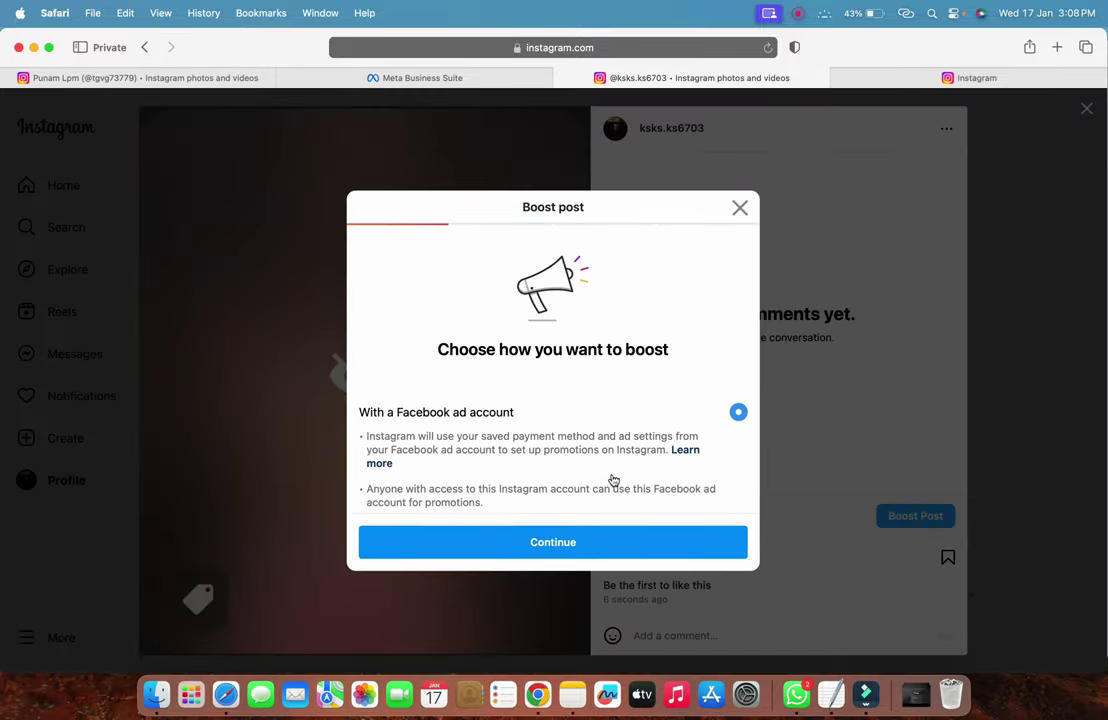
pyautogui.scroll(-2, 613, 481)
pyautogui.click(736, 431)
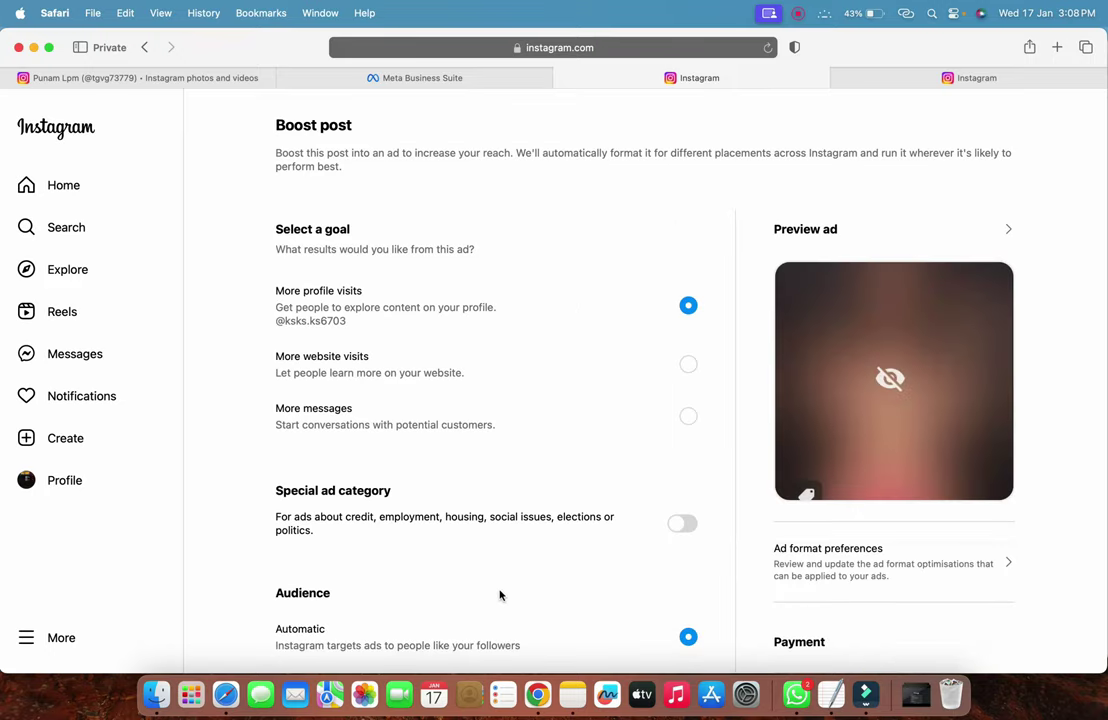
# Try to add payment information for the ad with country India, currency Indian Rupee and time zone Asia/Kolkata
pyautogui.scroll(-5, 500, 595)
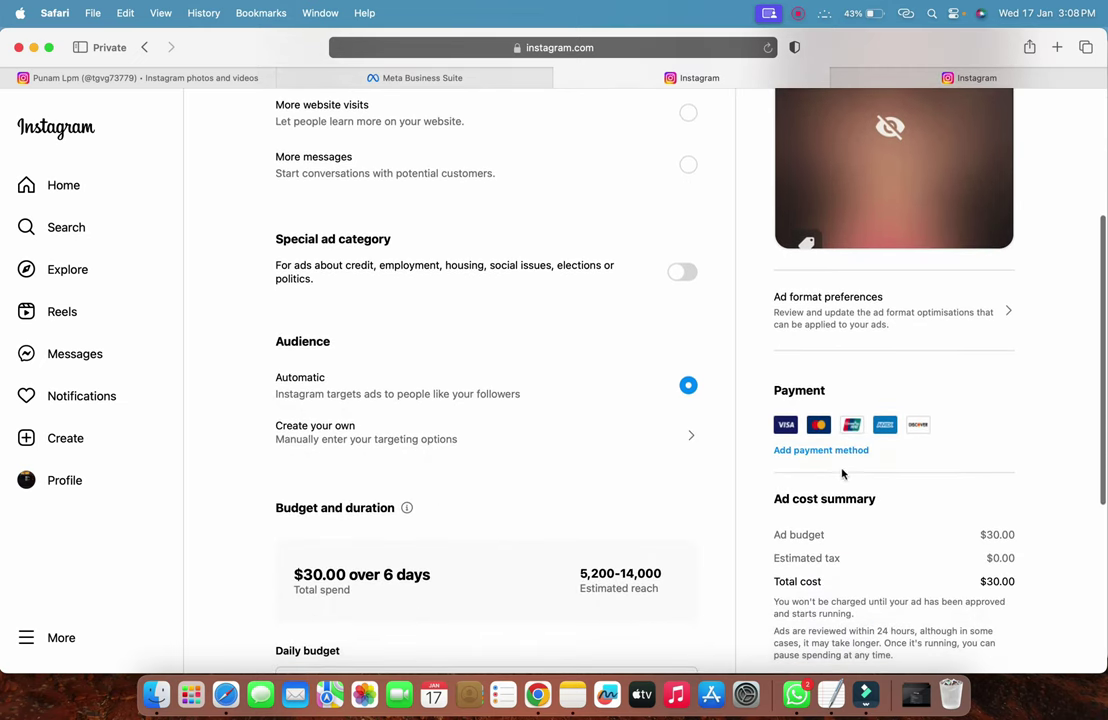
pyautogui.click(809, 452)
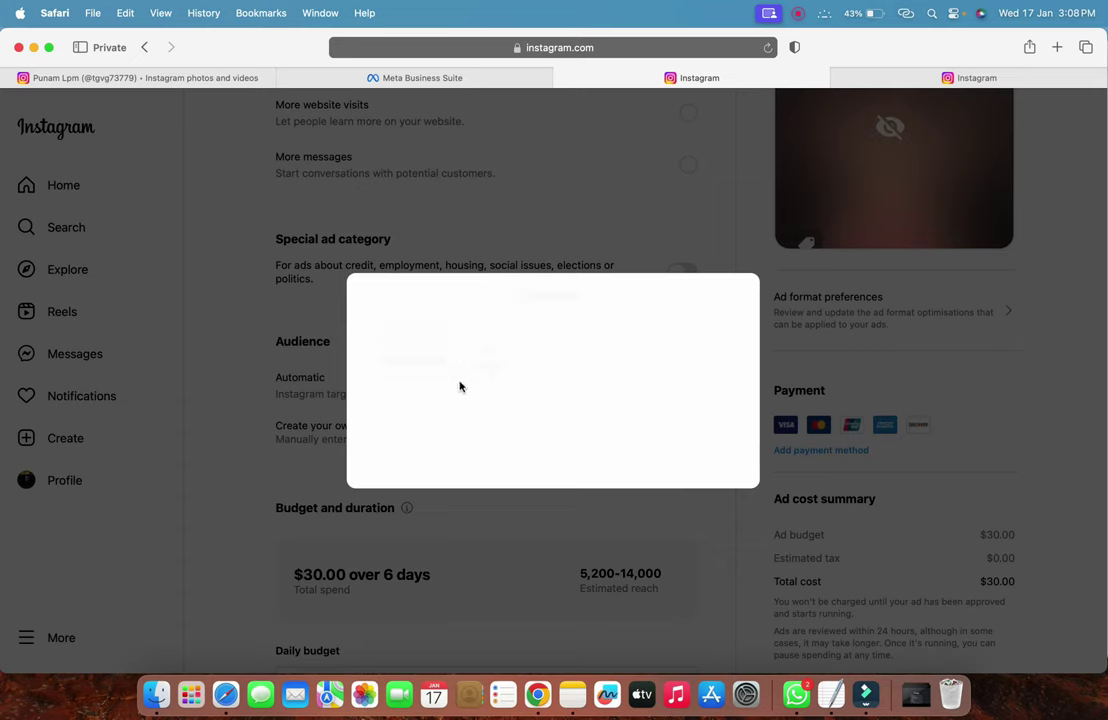
pyautogui.click(650, 347)
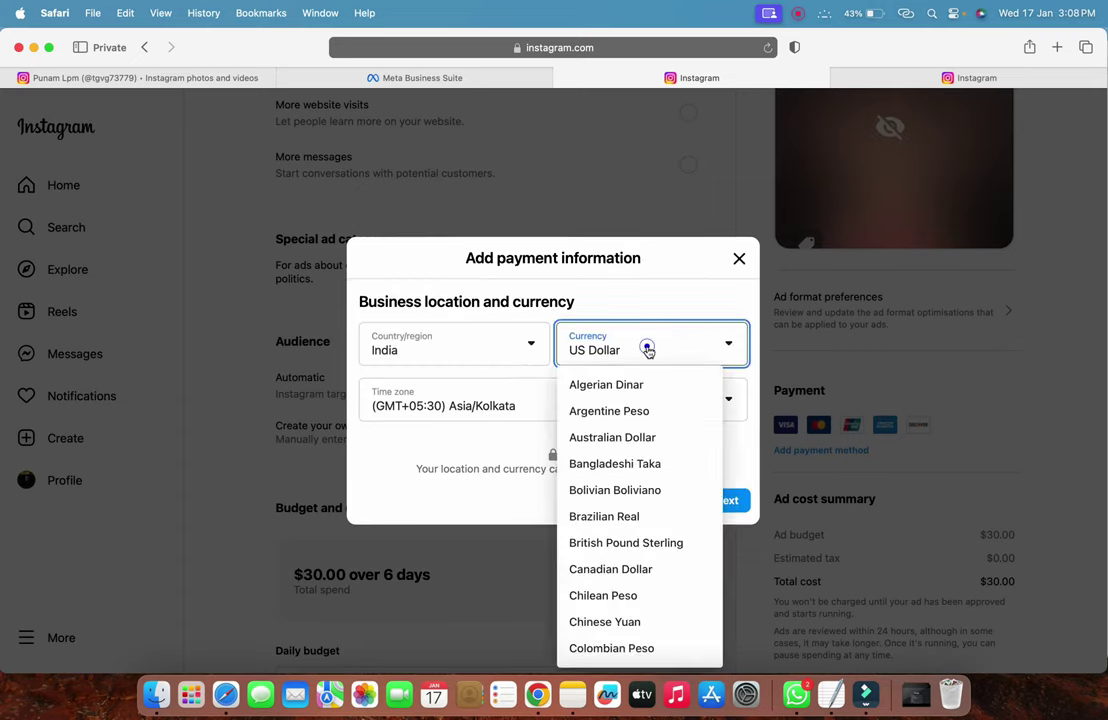
pyautogui.press('i')
pyautogui.scroll(-3, 602, 542)
pyautogui.click(602, 540)
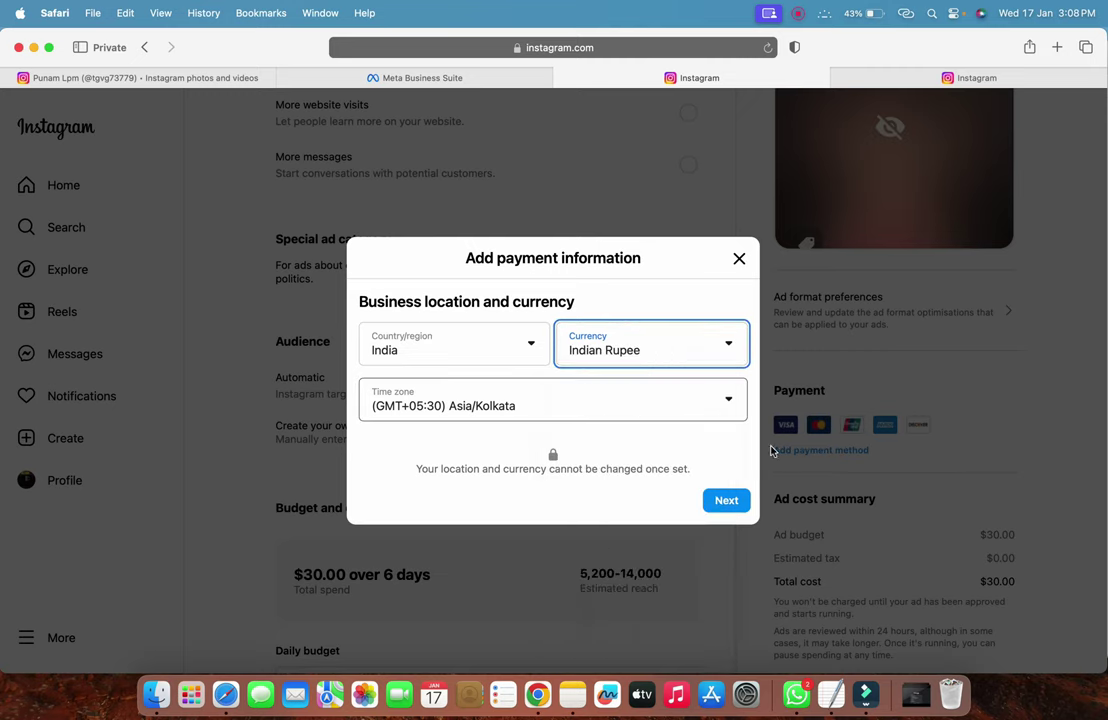
pyautogui.click(727, 502)
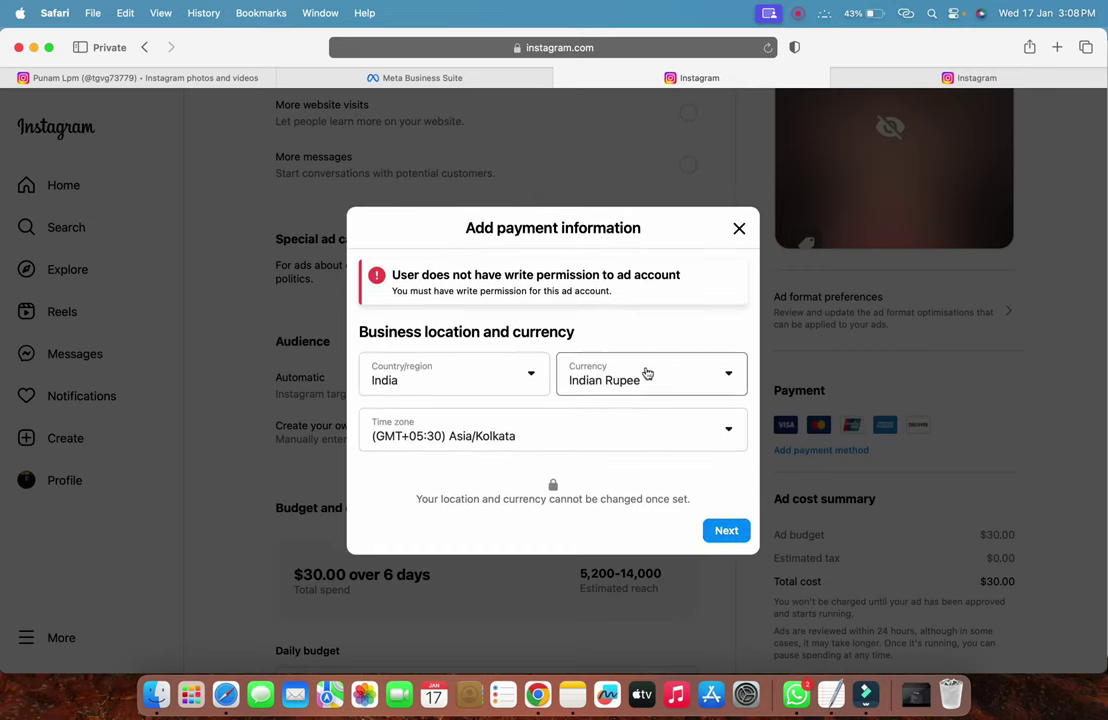
# Look through the available currencies and close the payment information form without choosing another one
pyautogui.click(645, 374)
pyautogui.scroll(-5, 636, 520)
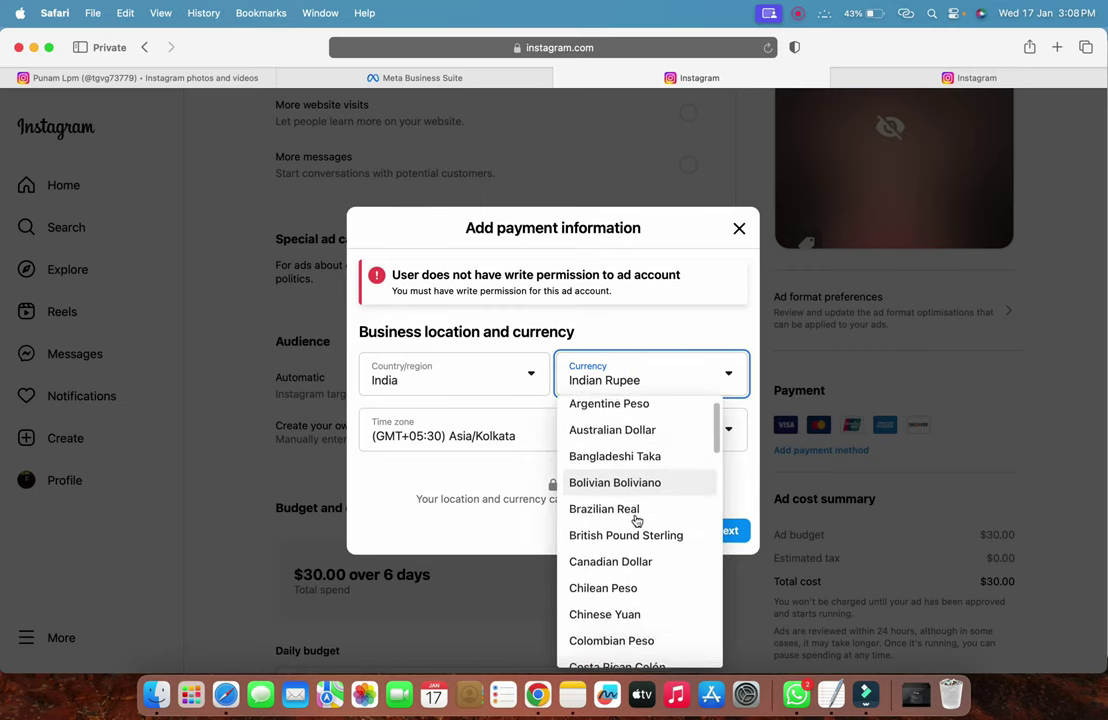
pyautogui.scroll(5, 636, 520)
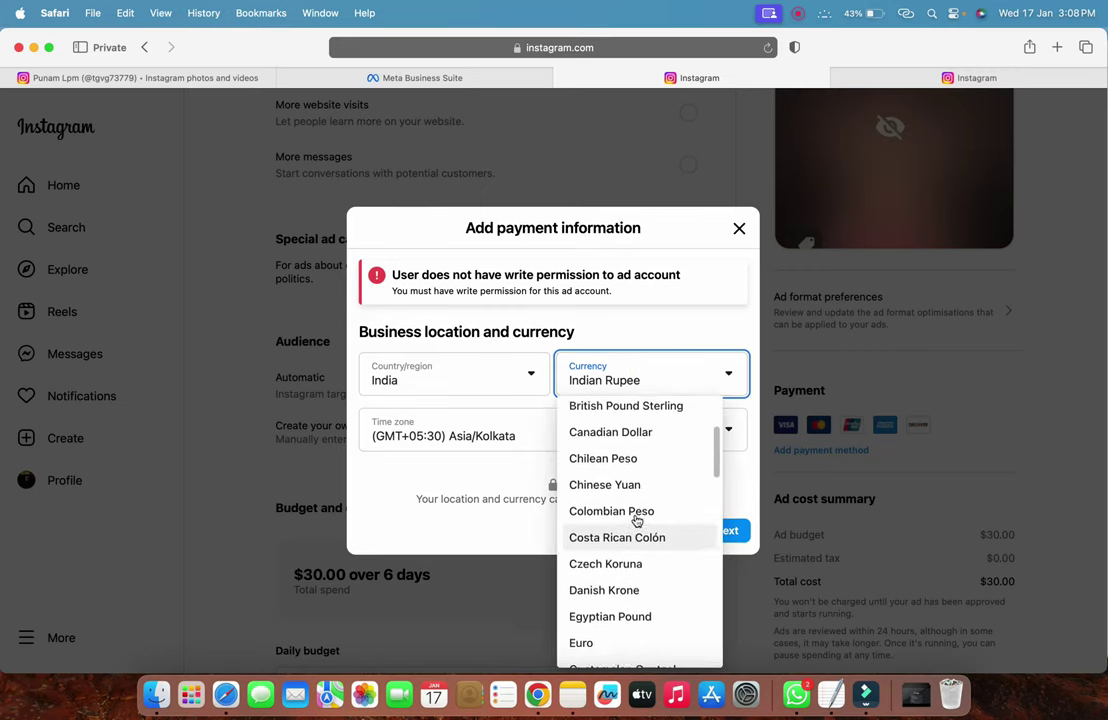
pyautogui.scroll(-3, 636, 520)
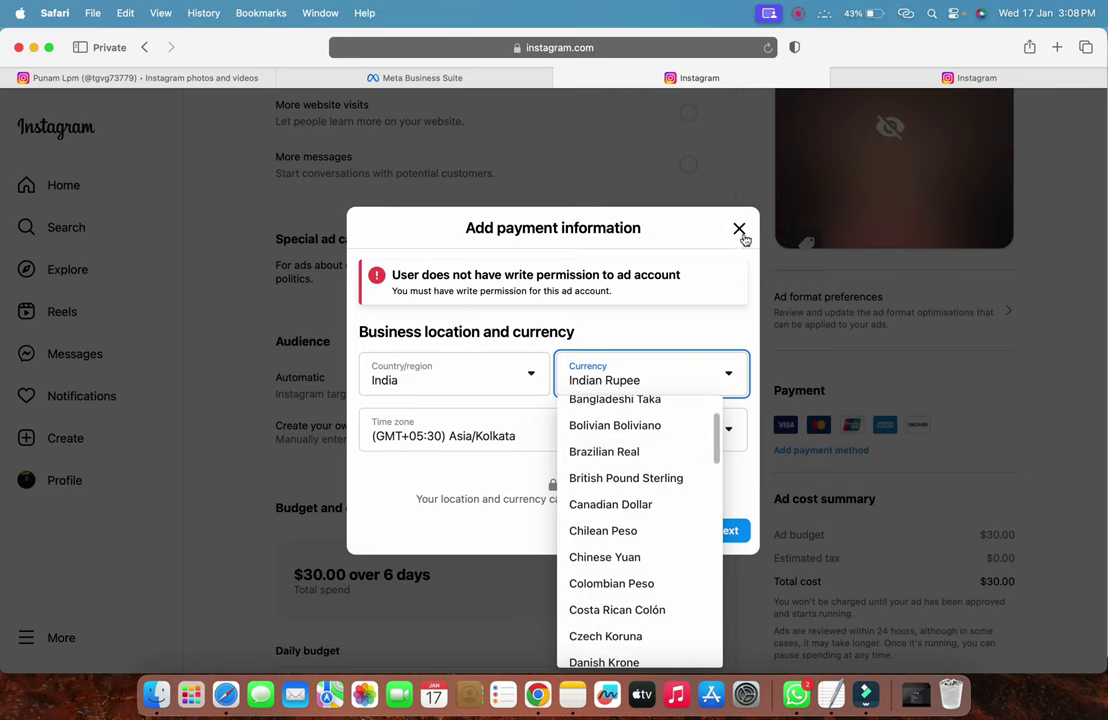
pyautogui.click(739, 229)
# Retry adding payment information with the currency set to Indian Rupee, and close the form
pyautogui.click(812, 452)
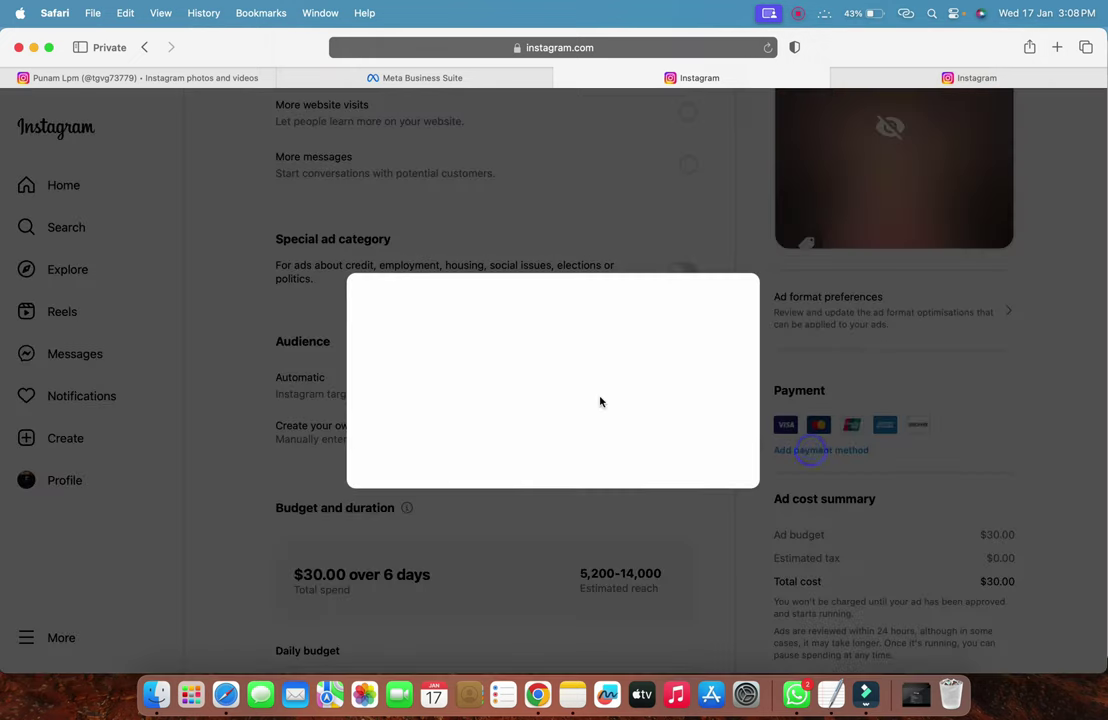
pyautogui.click(728, 496)
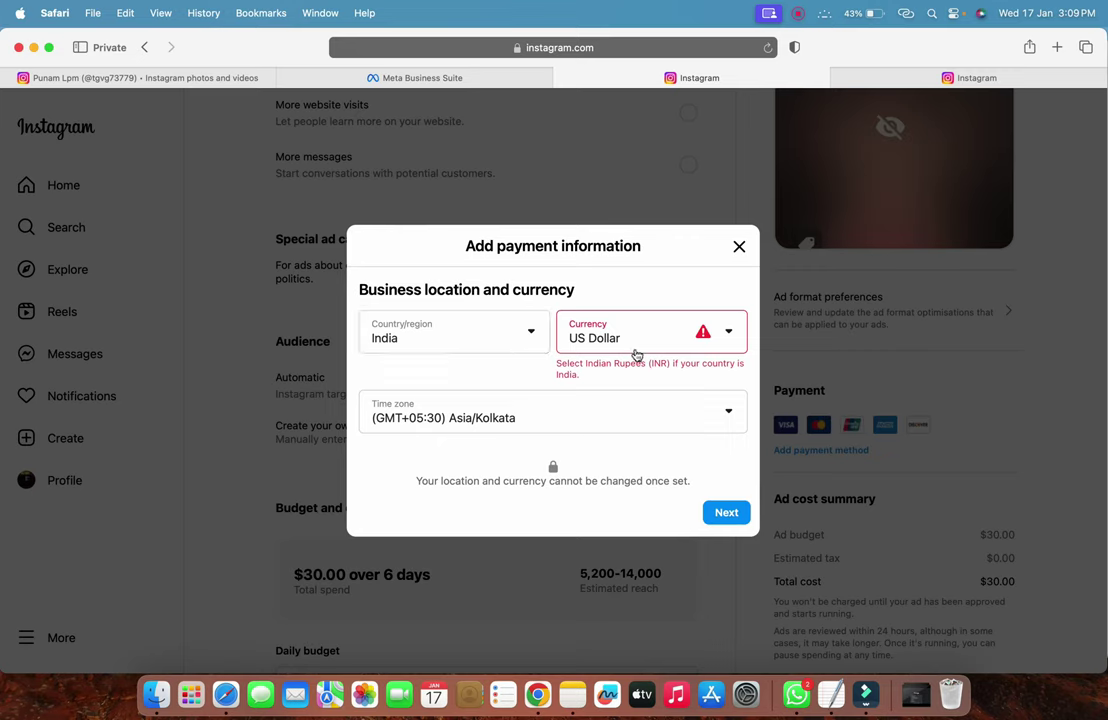
pyautogui.click(633, 338)
pyautogui.scroll(-10, 630, 516)
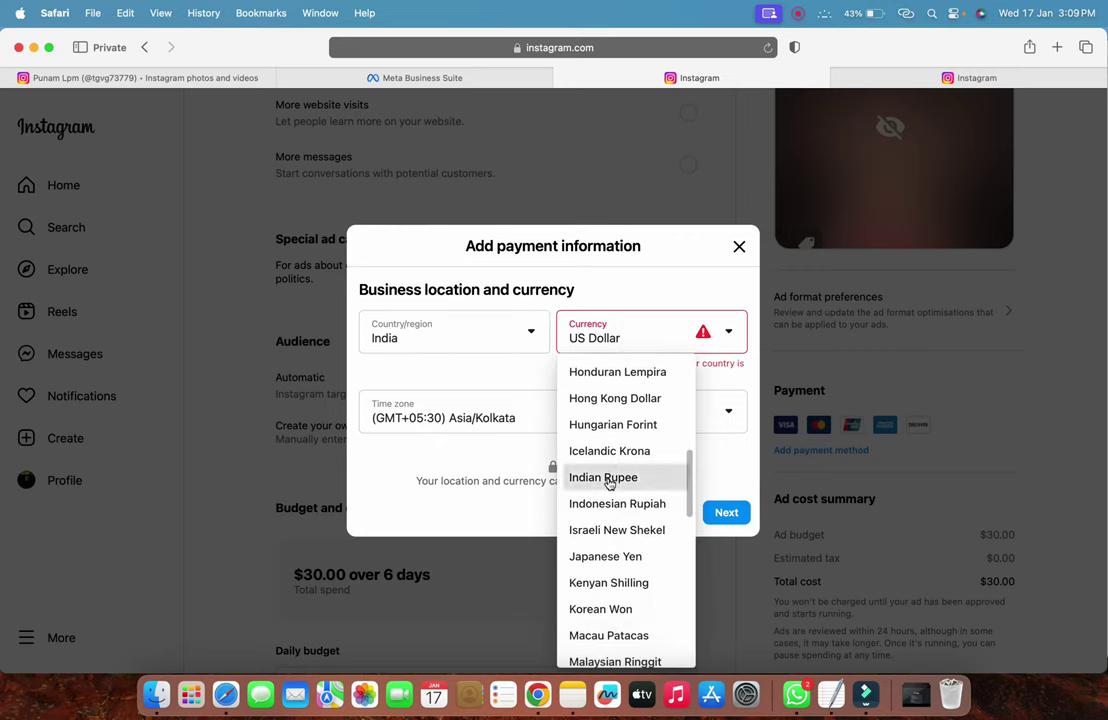
pyautogui.click(625, 478)
pyautogui.click(730, 502)
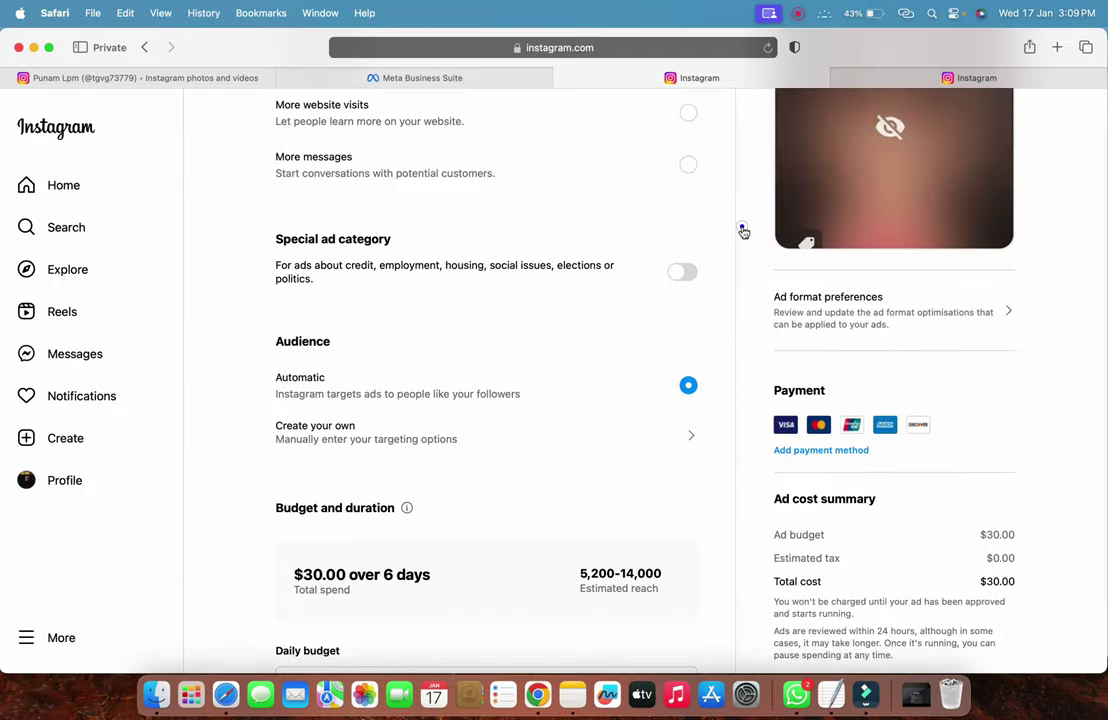
pyautogui.click(740, 229)
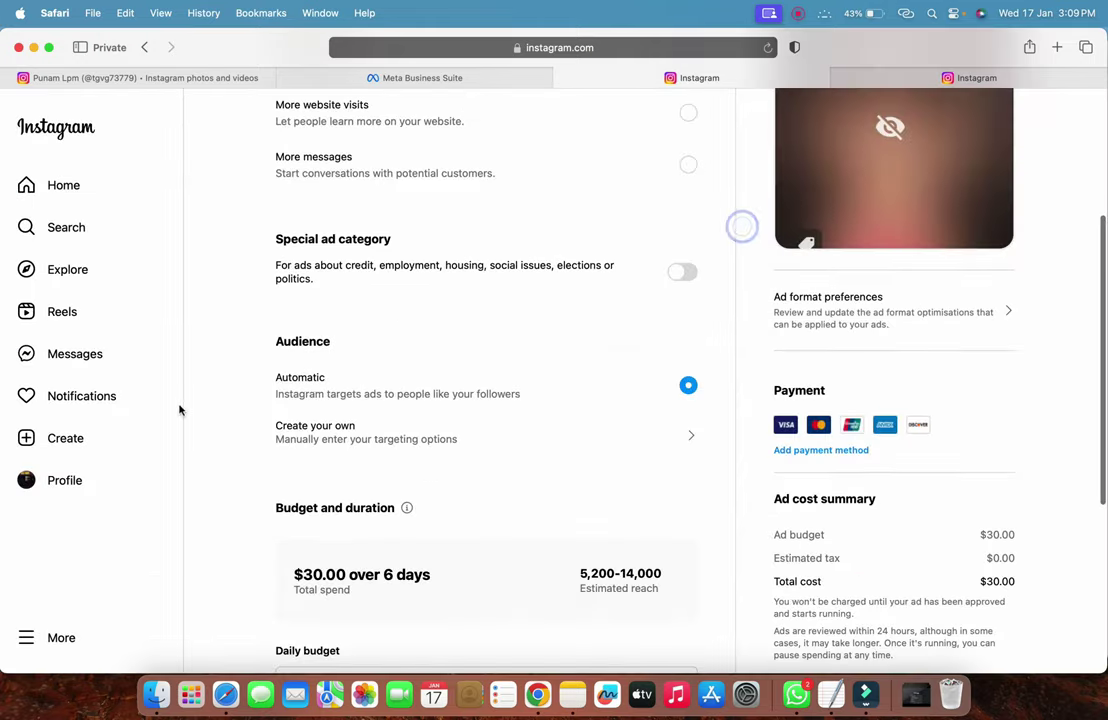
# Return to the account's profile, view the newly shared post and close it
pyautogui.click(71, 466)
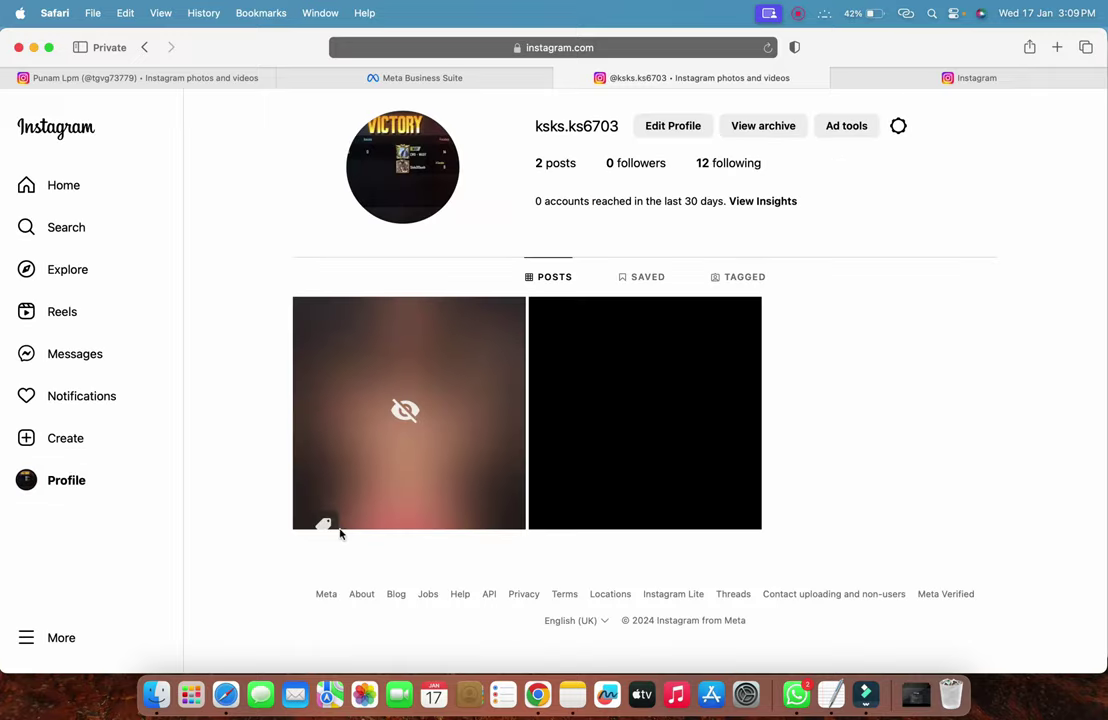
pyautogui.click(436, 364)
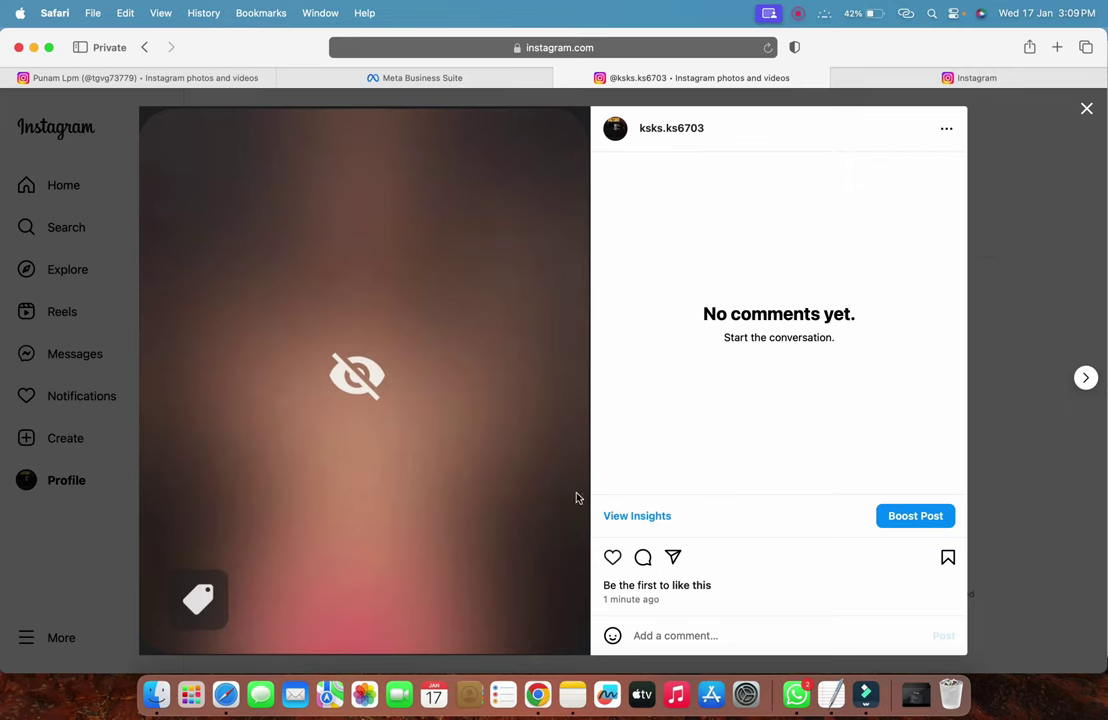
pyautogui.click(1086, 108)
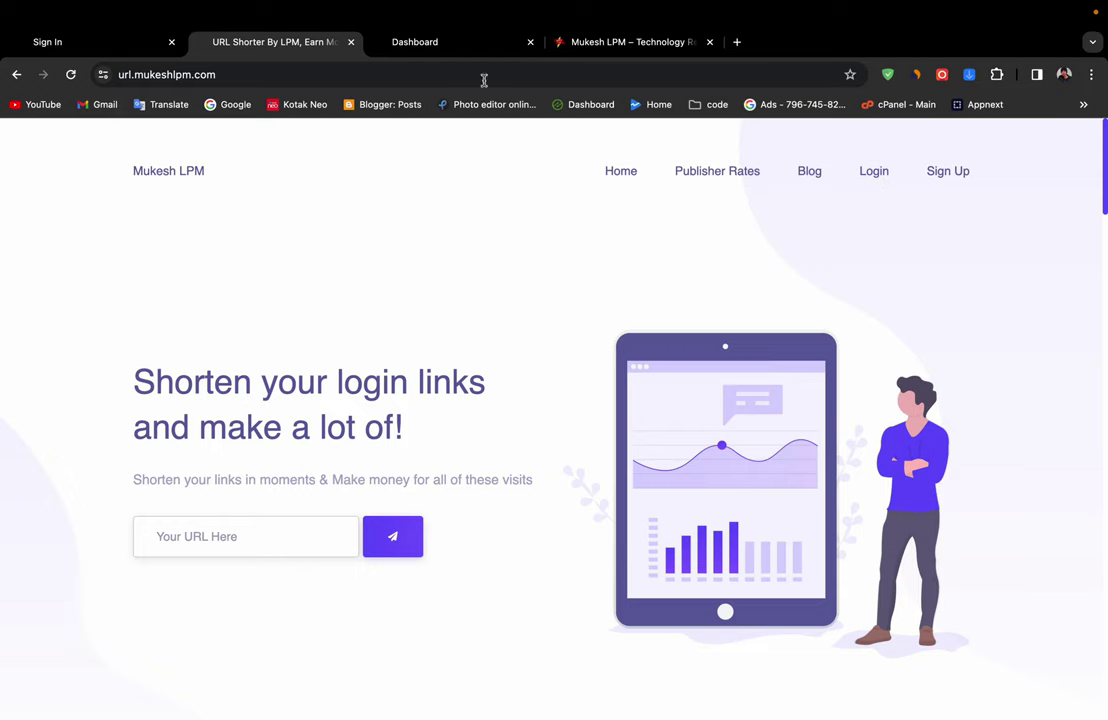
# Switch to Chrome and look through the latest videos on the Lavkush Technical YouTube channel
pyautogui.click(456, 45)
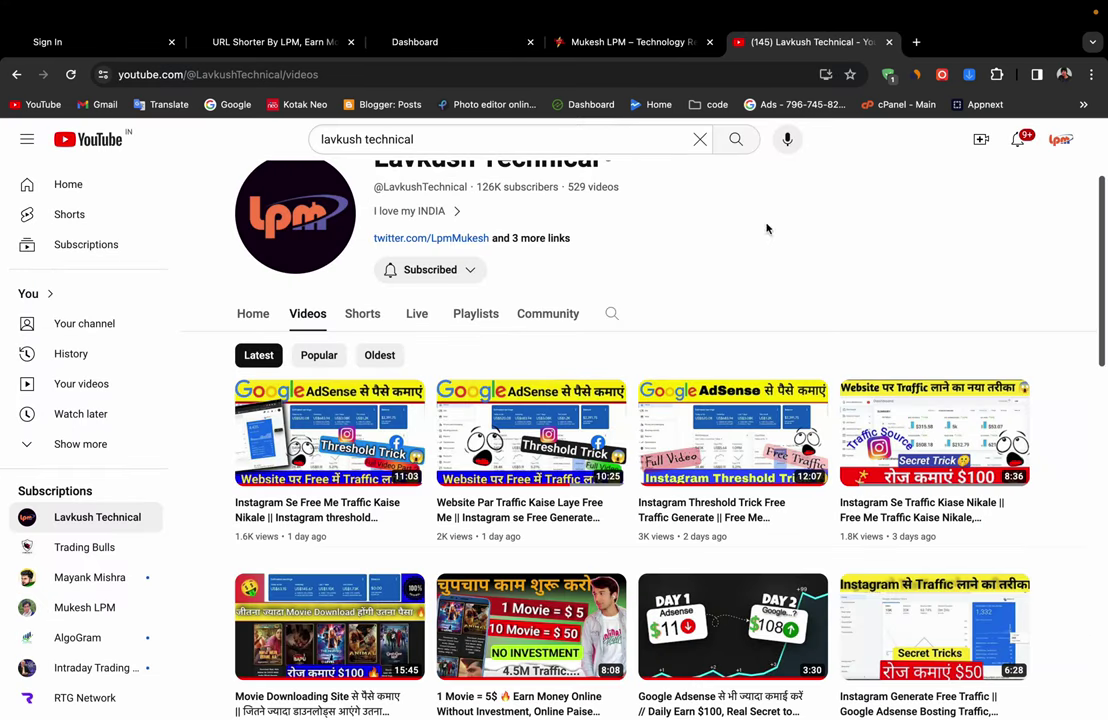
pyautogui.scroll(-1, 650, 235)
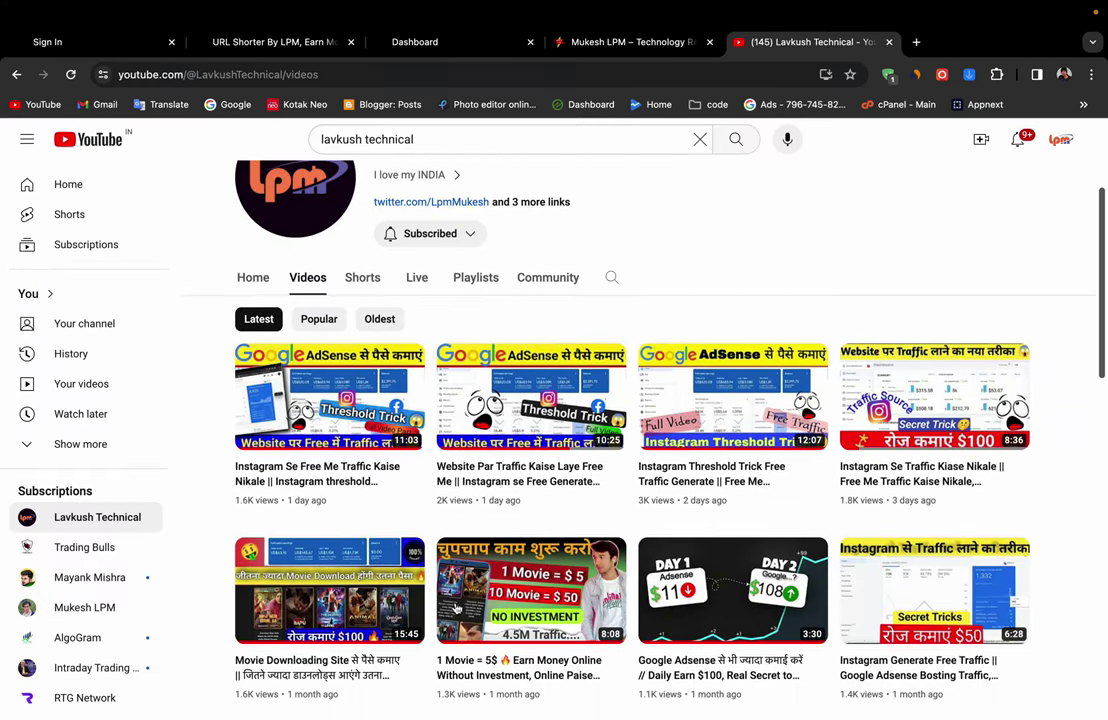
pyautogui.moveTo(507, 502)
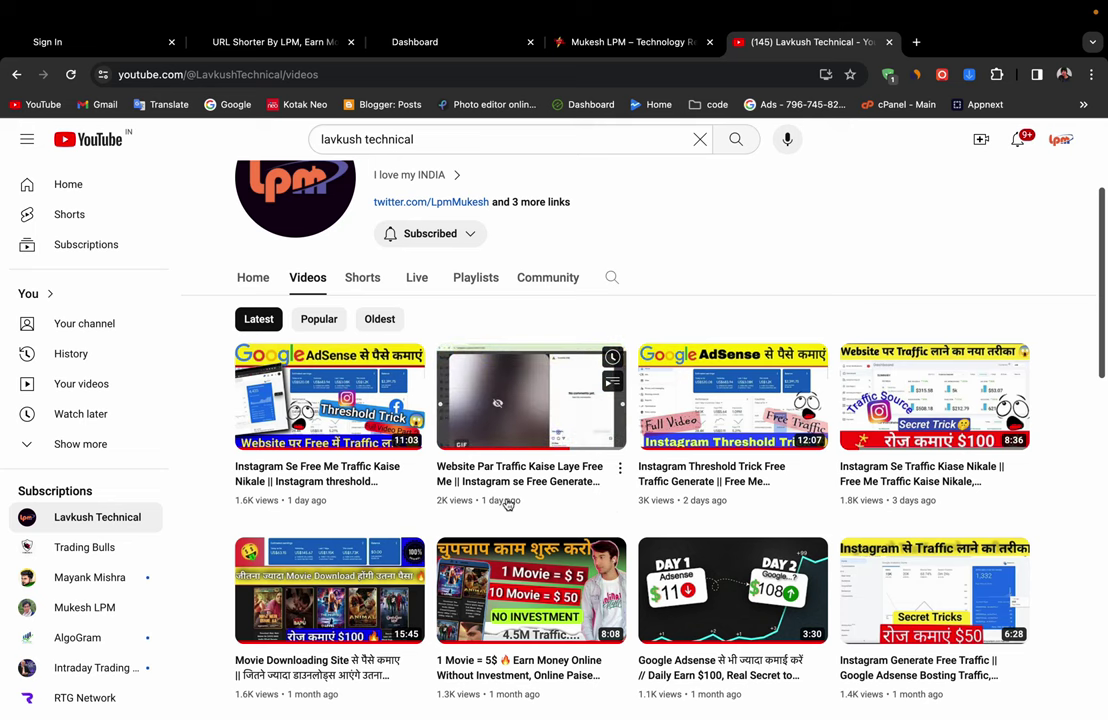
pyautogui.scroll(4, 507, 502)
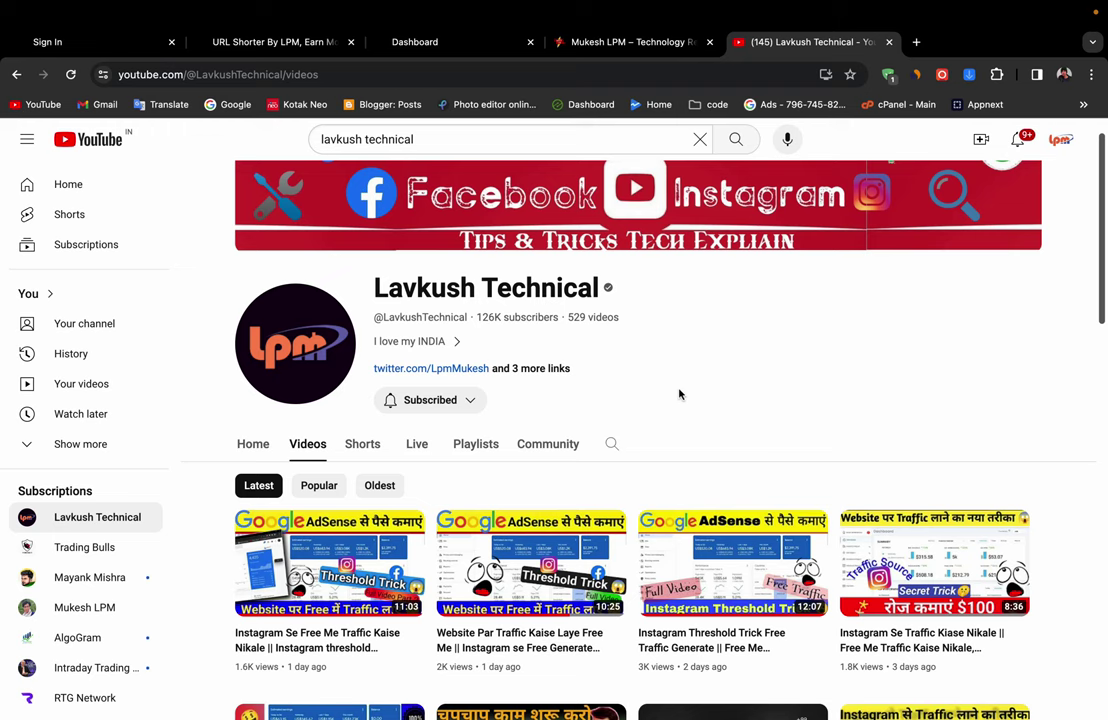
pyautogui.scroll(1, 679, 394)
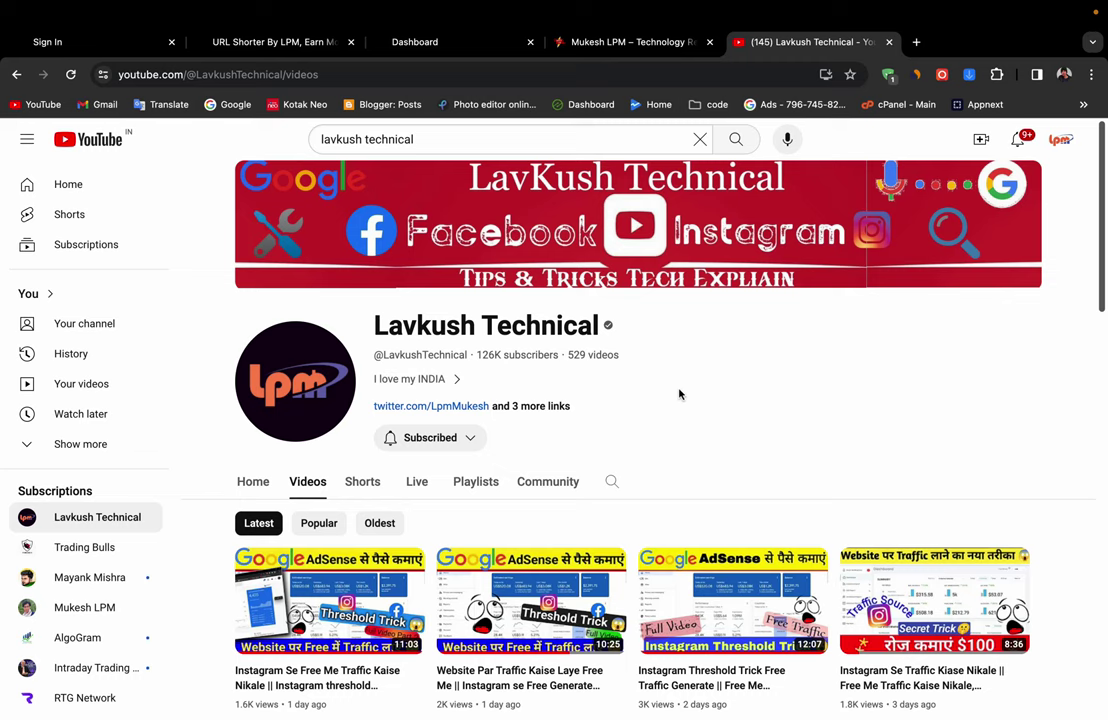
pyautogui.moveTo(820, 6)
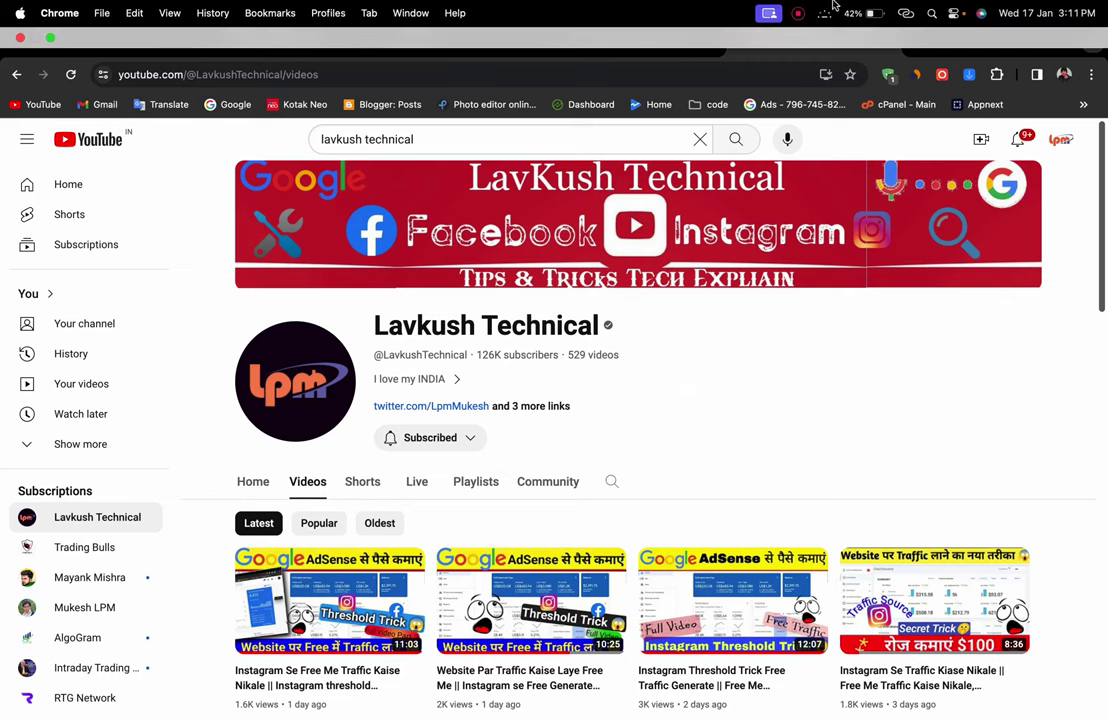